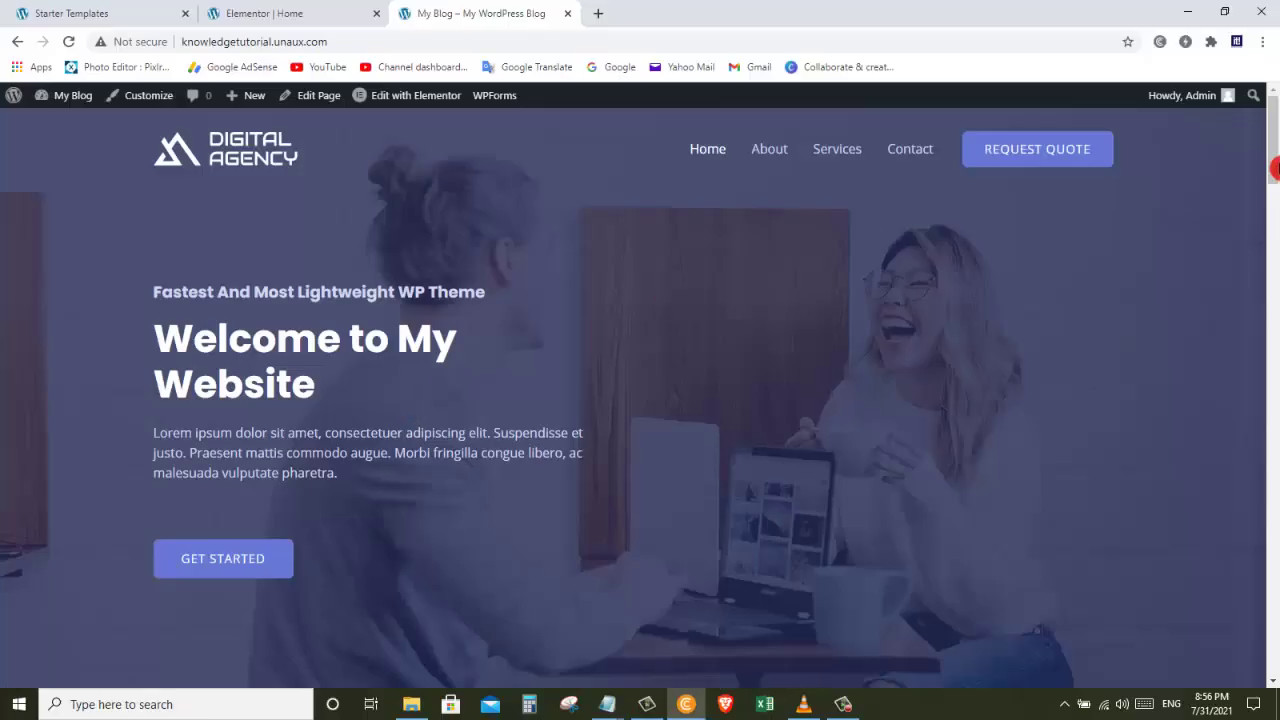
# Step: Scroll the live Digital Agency homepage down to the testimonial and back up to the top
pyautogui.moveTo(1274, 168); pyautogui.dragTo(1272, 466)
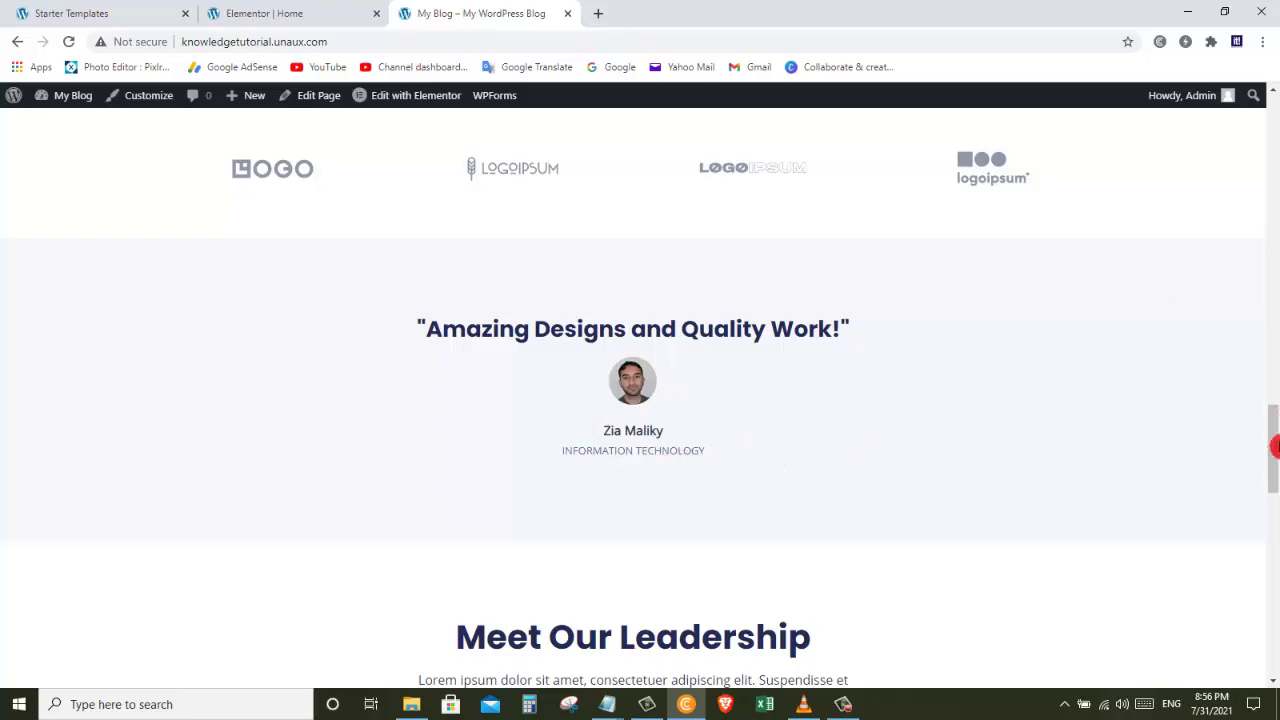
pyautogui.moveTo(1274, 437); pyautogui.dragTo(1260, 129)
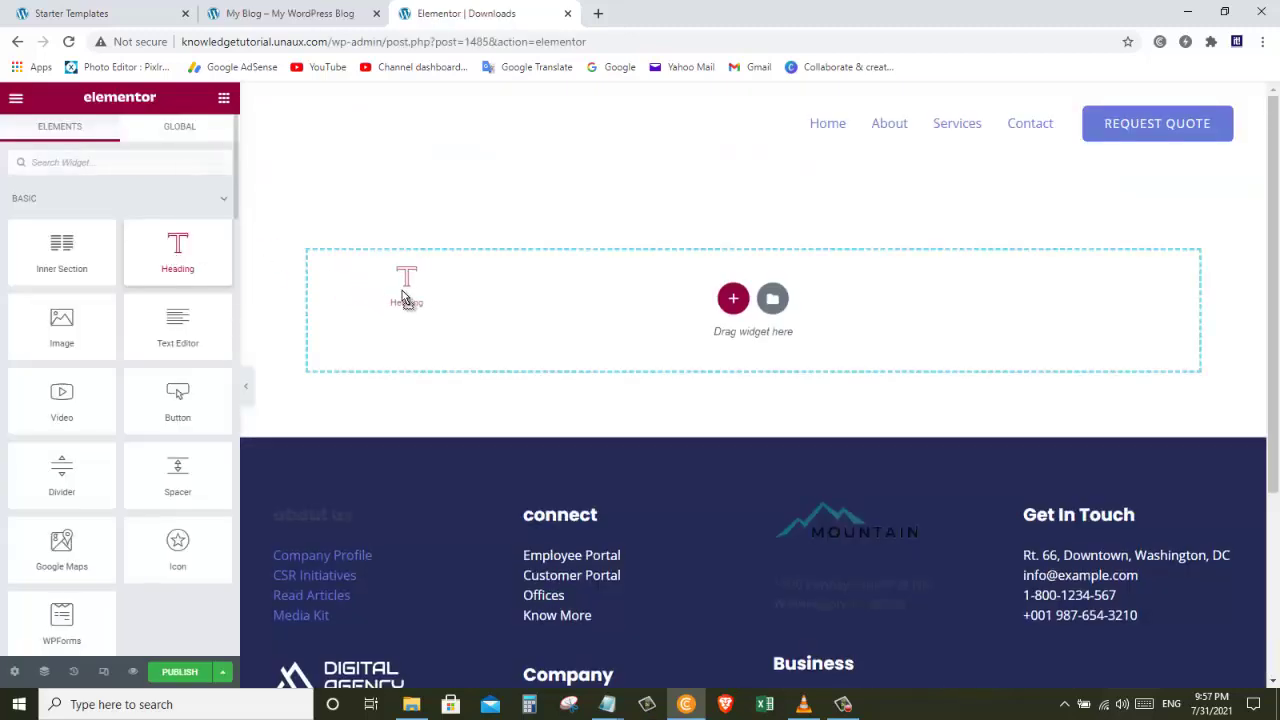
# Step: Add a Heading widget reading 'Downloads' and place an Image widget below it
pyautogui.moveTo(402, 290); pyautogui.dragTo(408, 291)
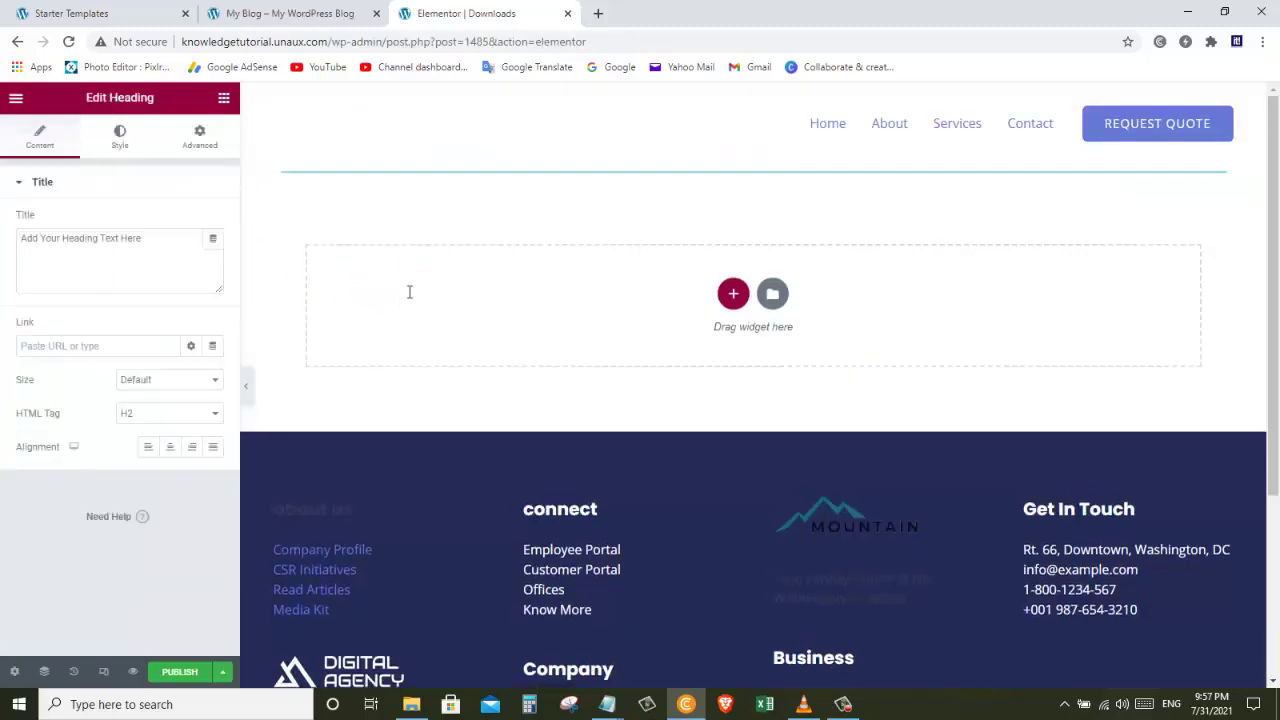
pyautogui.tripleClick(512, 190)
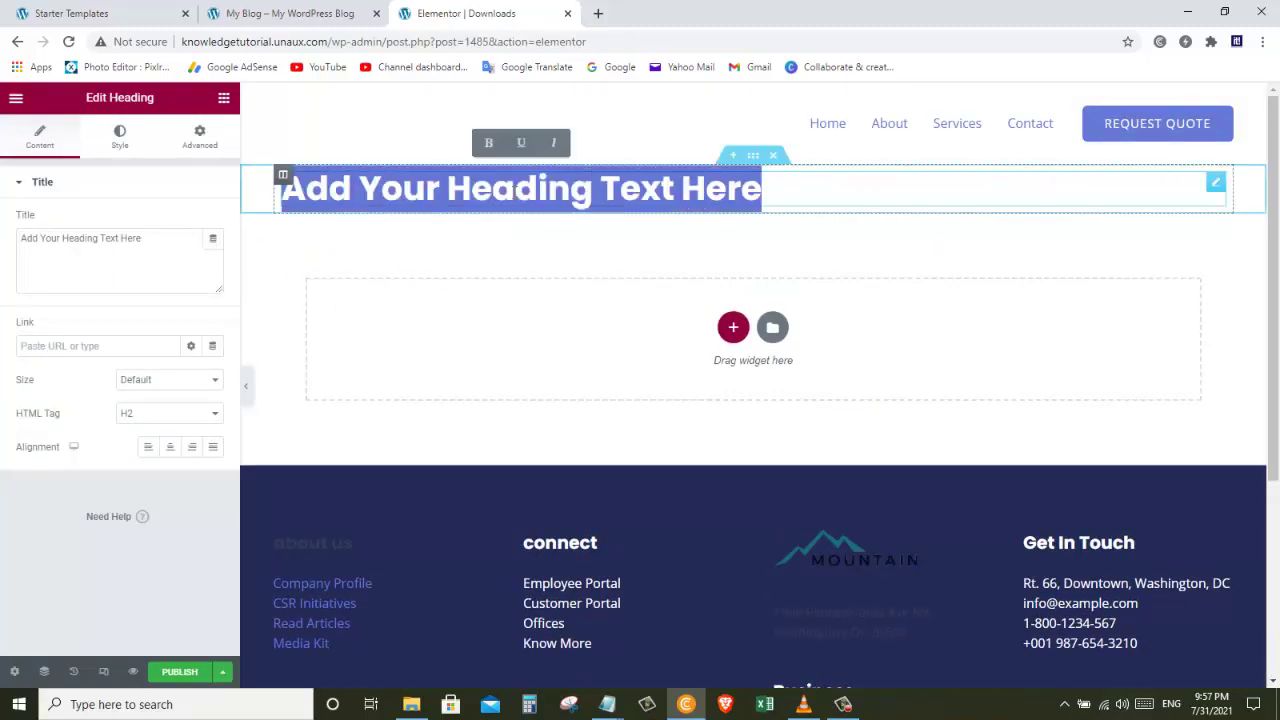
pyautogui.write('Downloads')
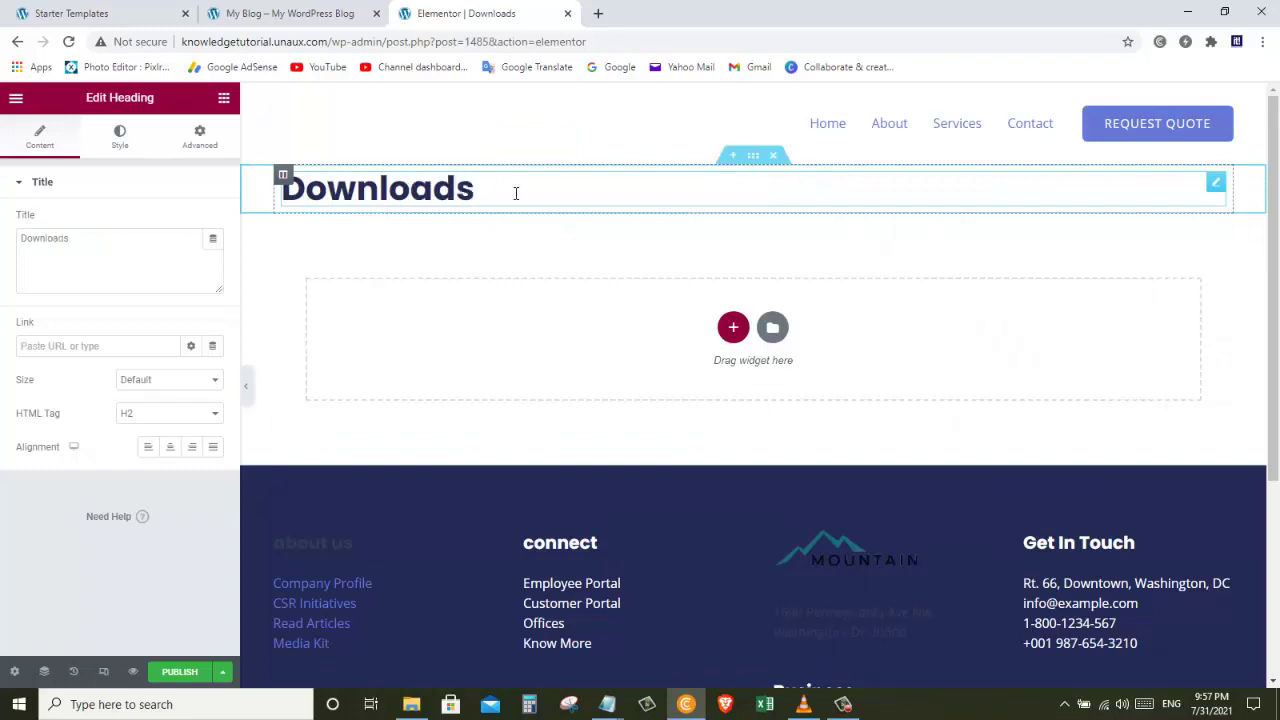
pyautogui.click(224, 98)
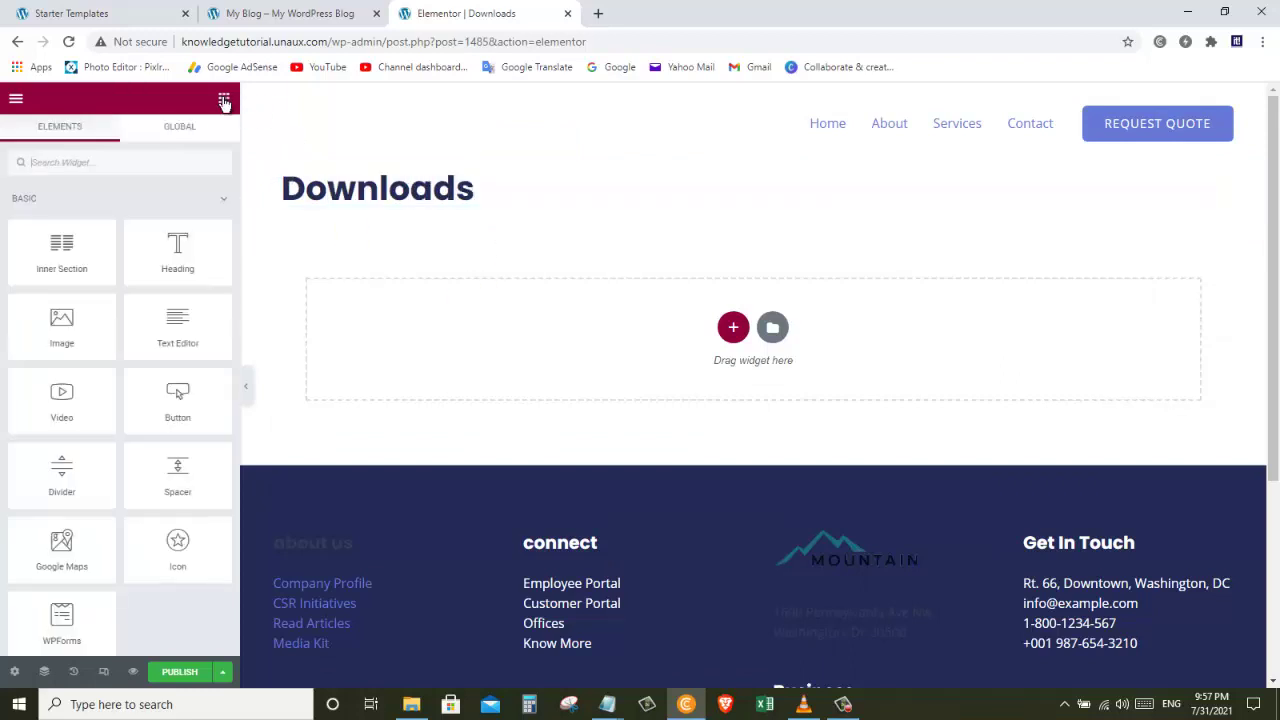
pyautogui.moveTo(57, 358); pyautogui.dragTo(554, 360)
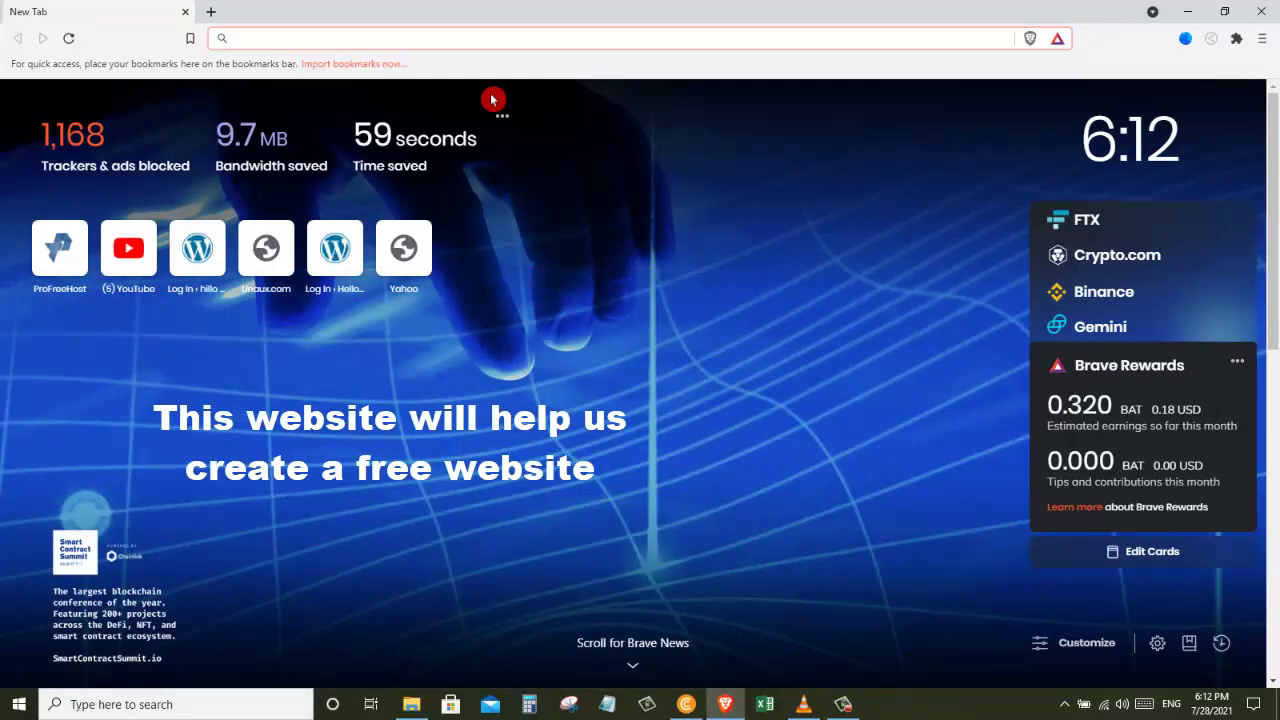
# Step: Load profreehost.com in the new Brave tab
pyautogui.write('pro')
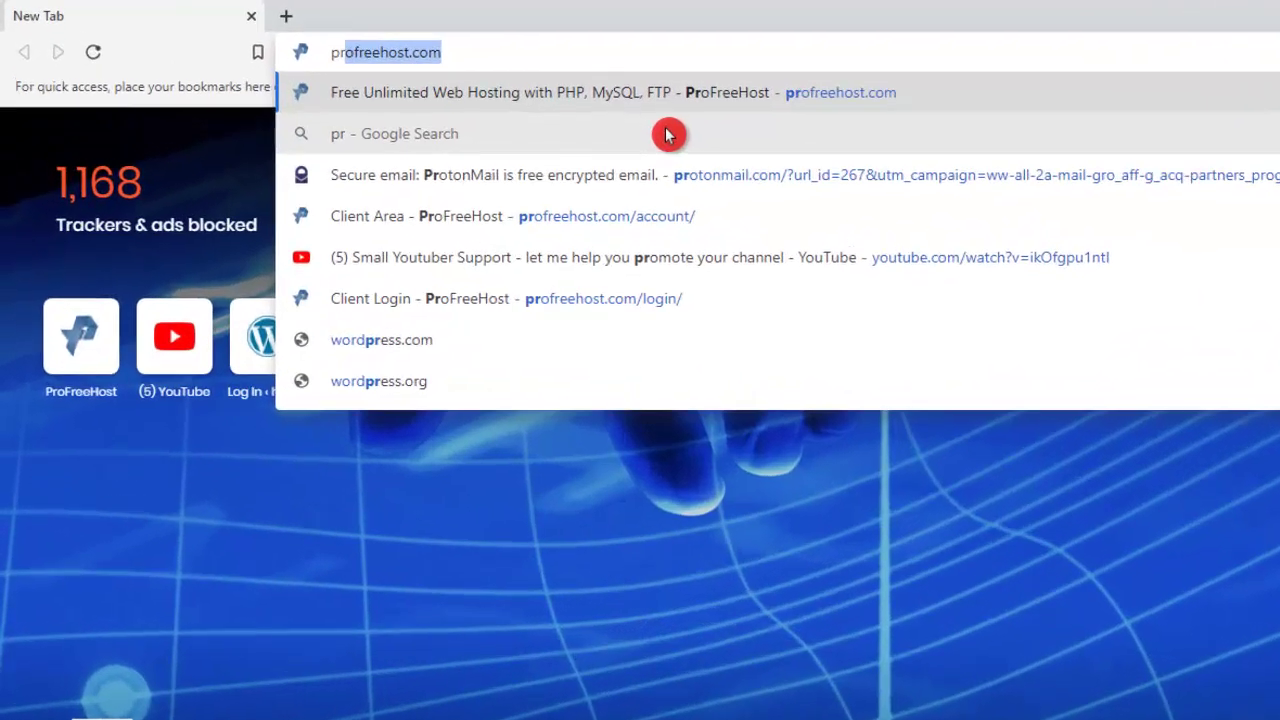
pyautogui.write('freehost')
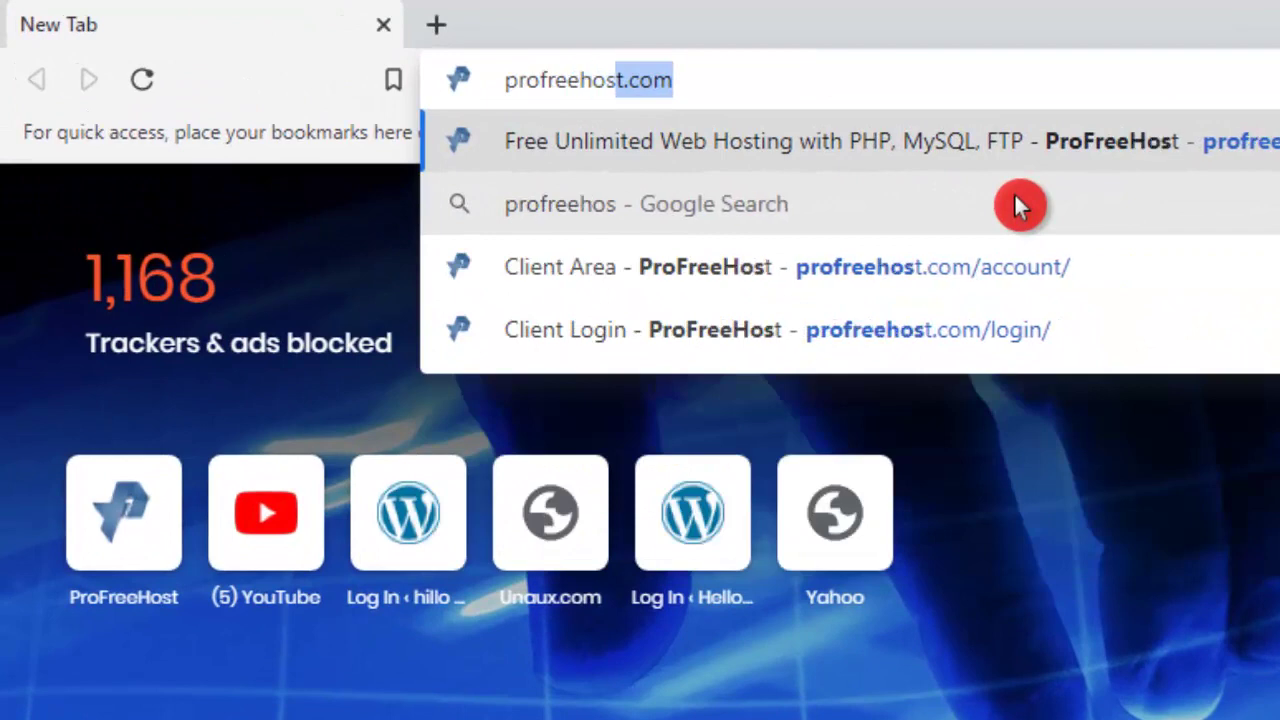
pyautogui.write('.com')
pyautogui.press('Return')
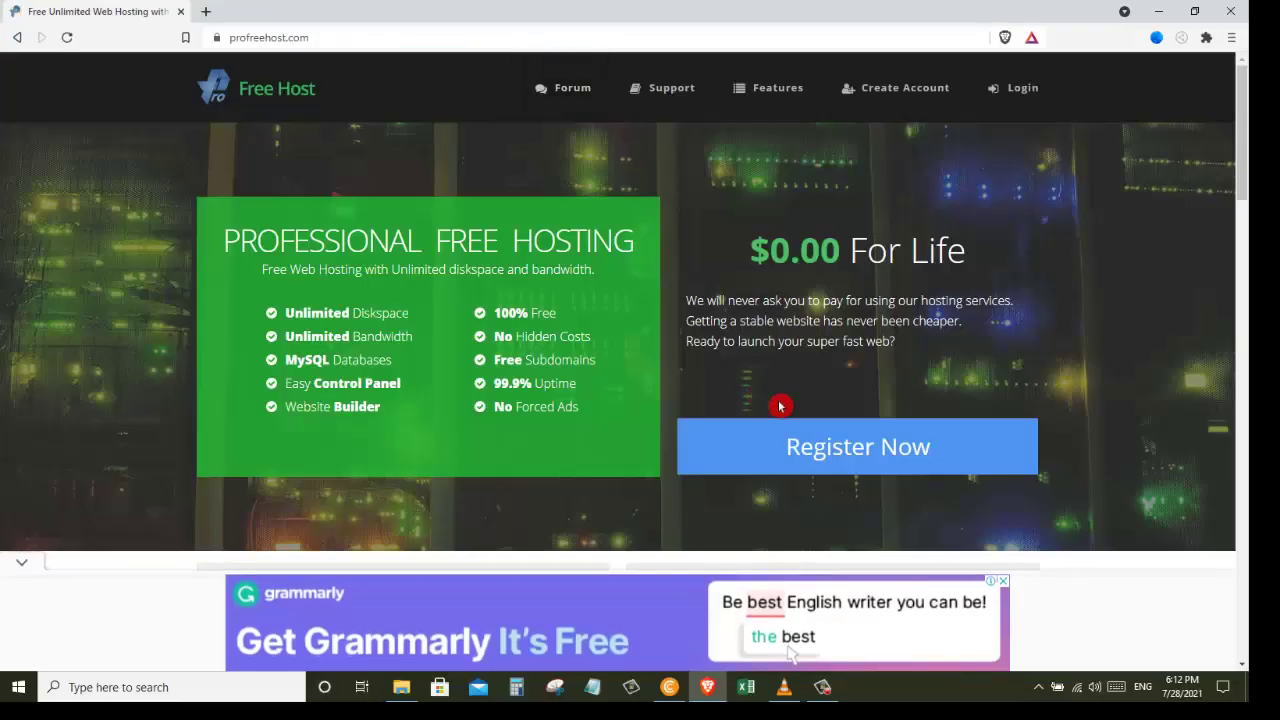
# Step: Register a ProFreeHost account using your e-mail address and a new password
pyautogui.click(812, 448)
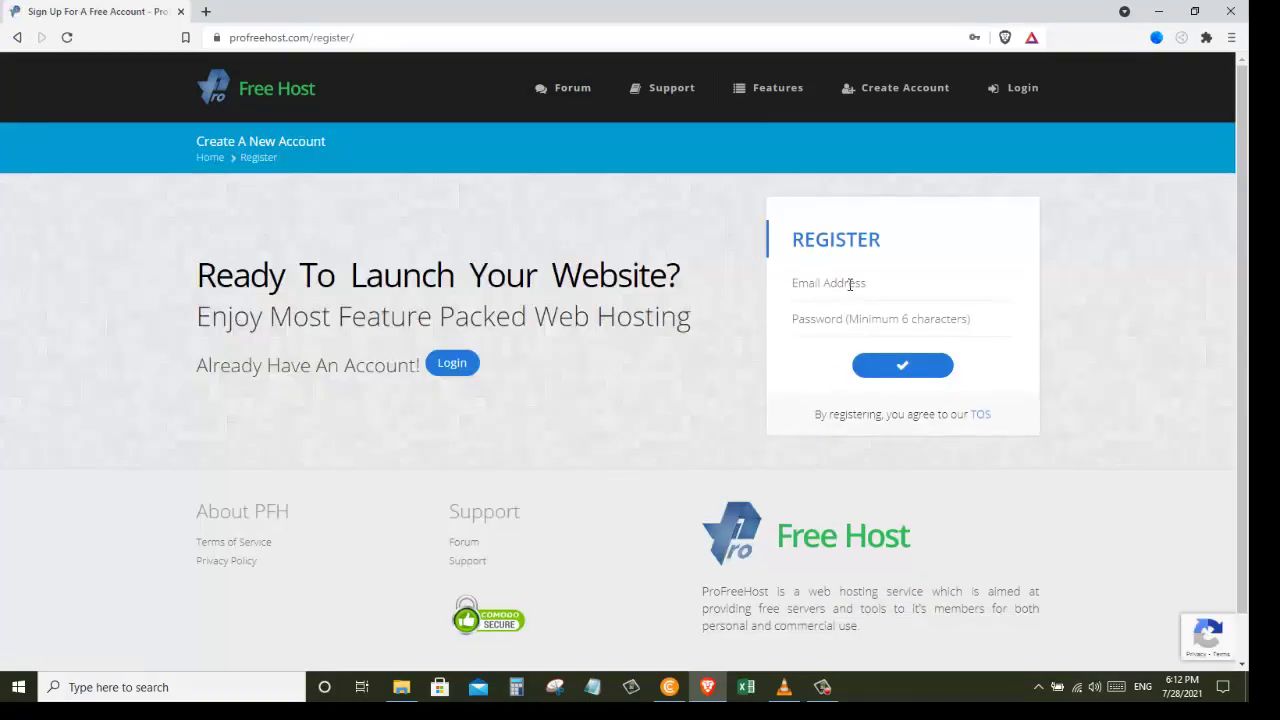
pyautogui.click(850, 284)
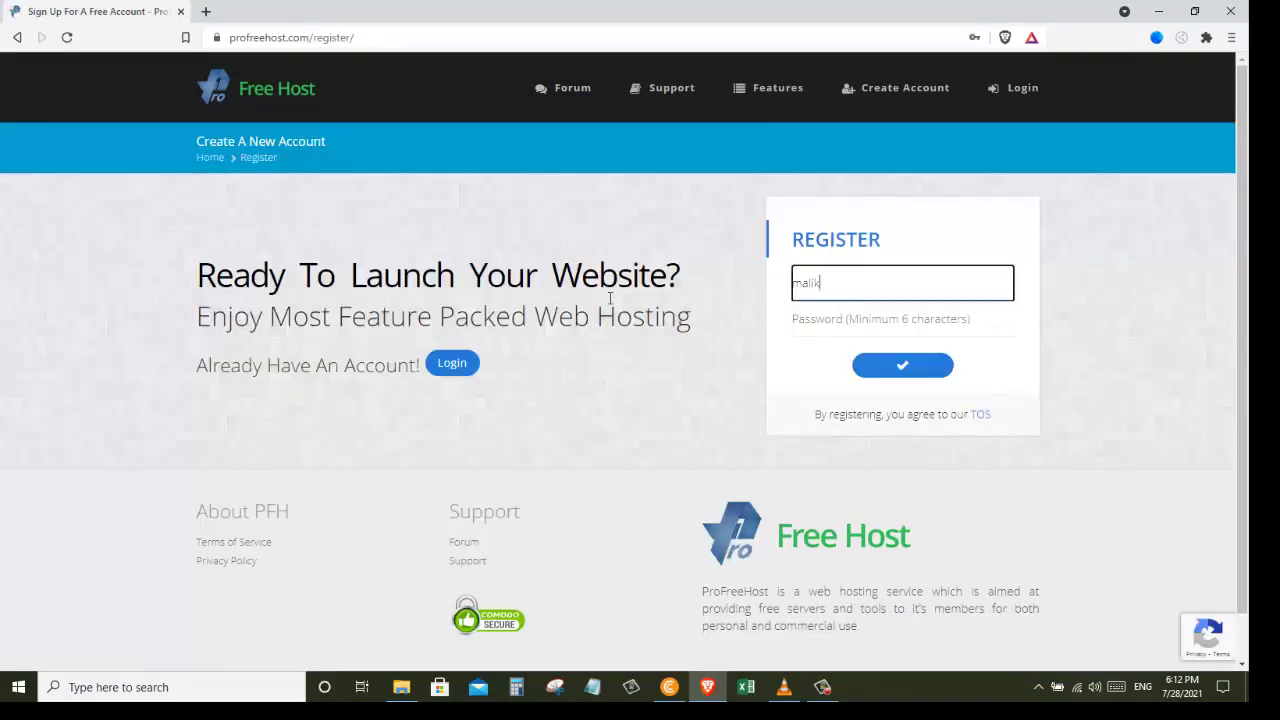
pyautogui.press('Tab')
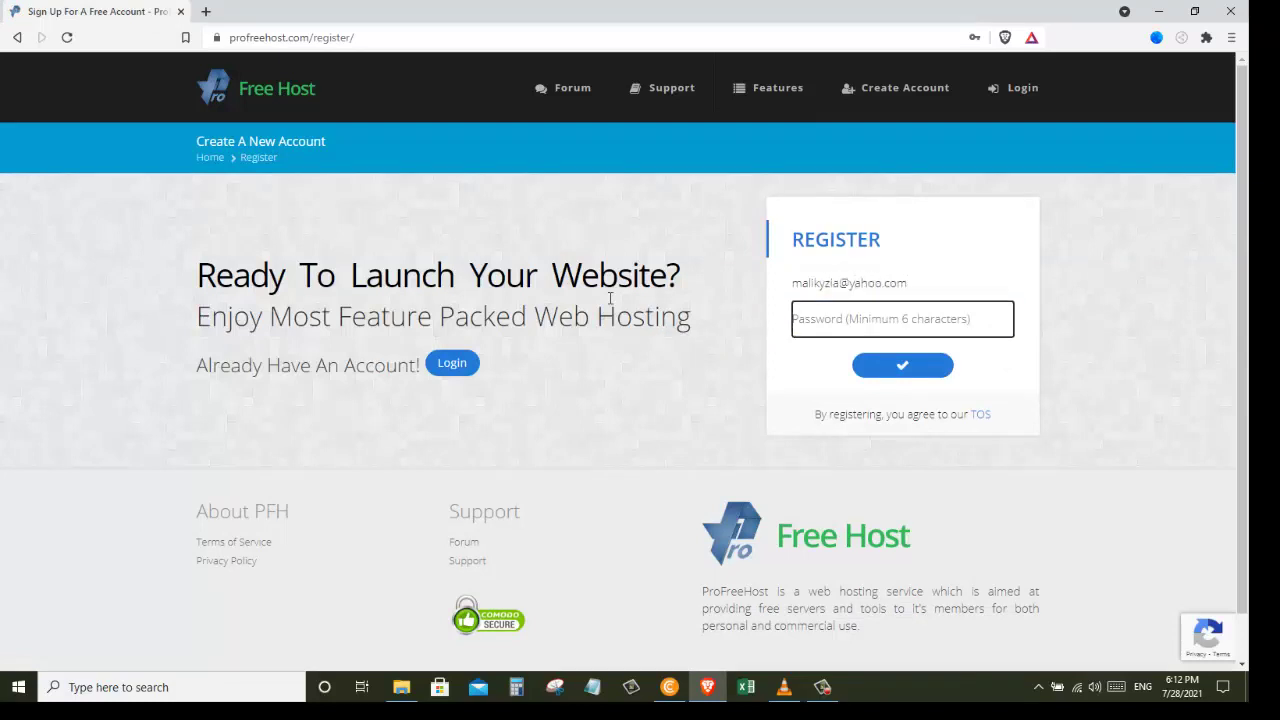
pyautogui.write('**********')
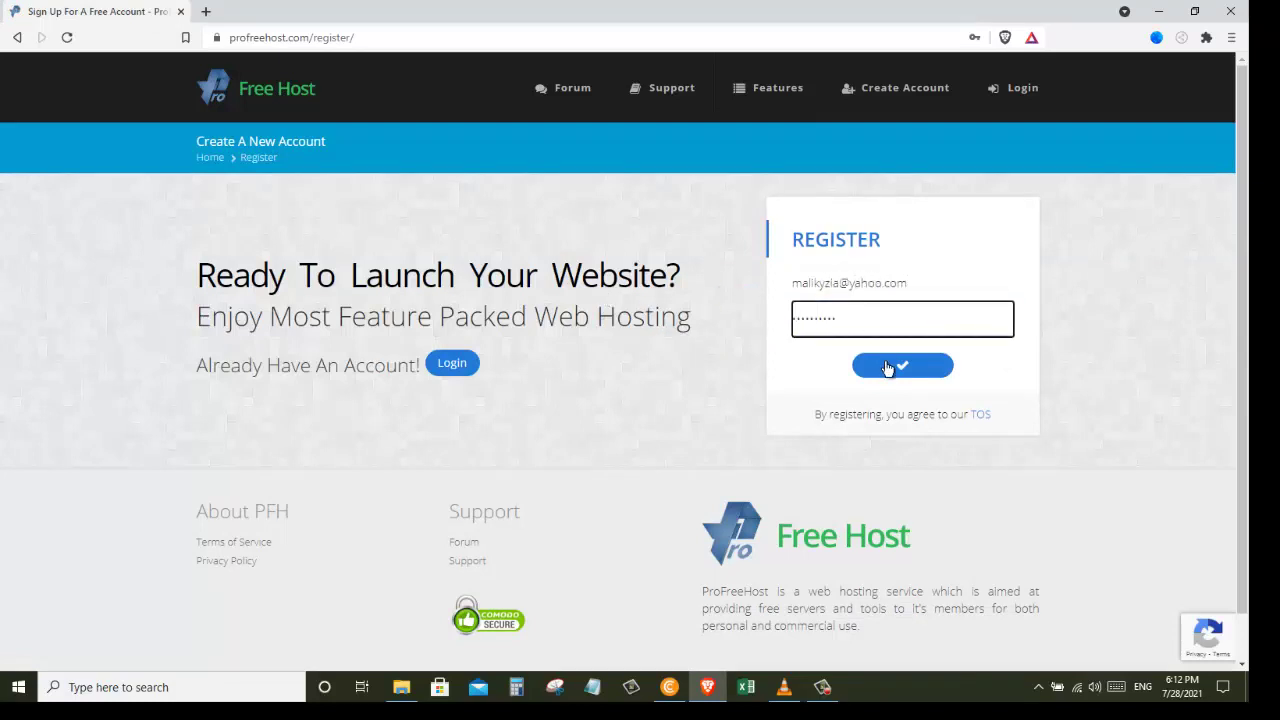
pyautogui.click(887, 368)
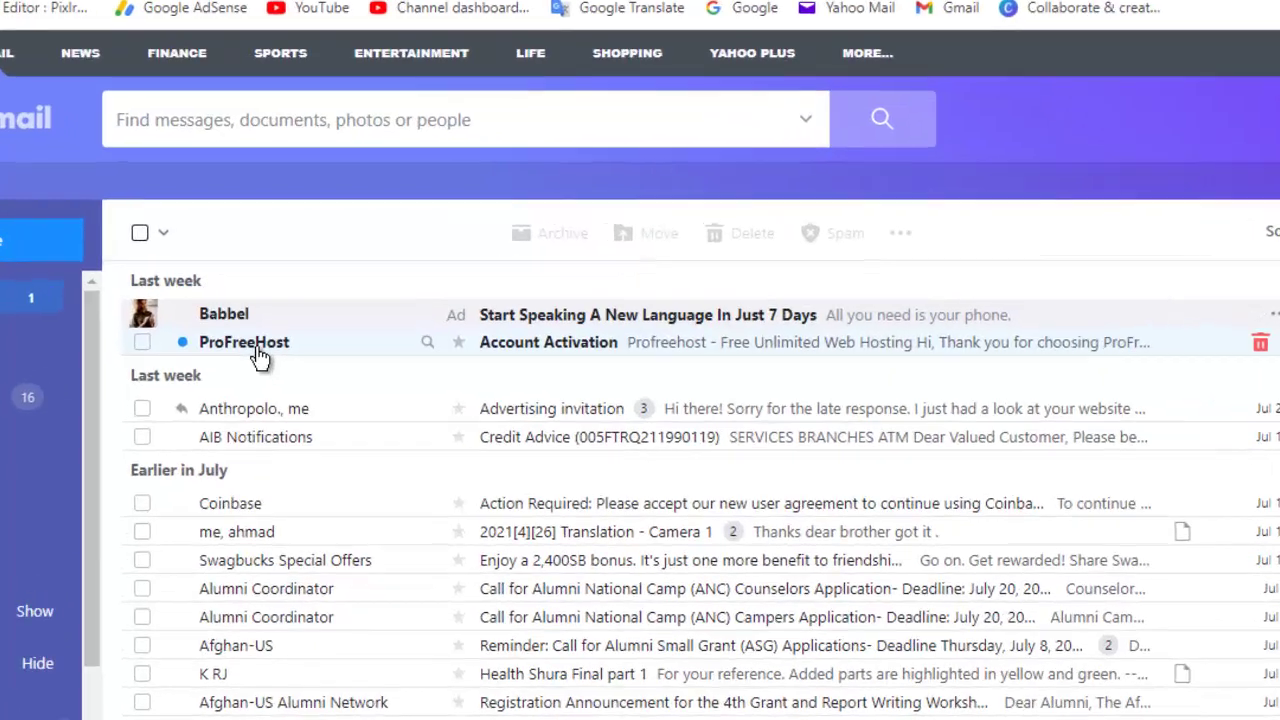
# Step: Open the ProFreeHost Account Activation e-mail and activate the account
pyautogui.click(268, 337)
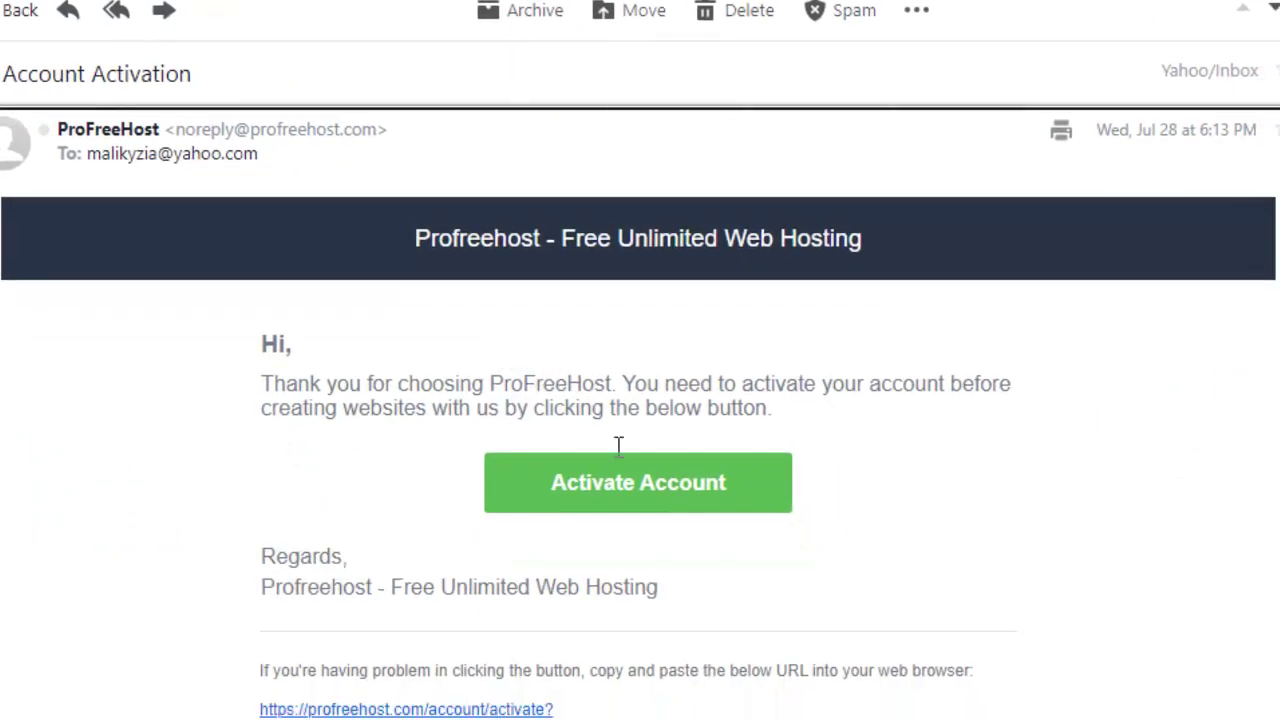
pyautogui.click(644, 492)
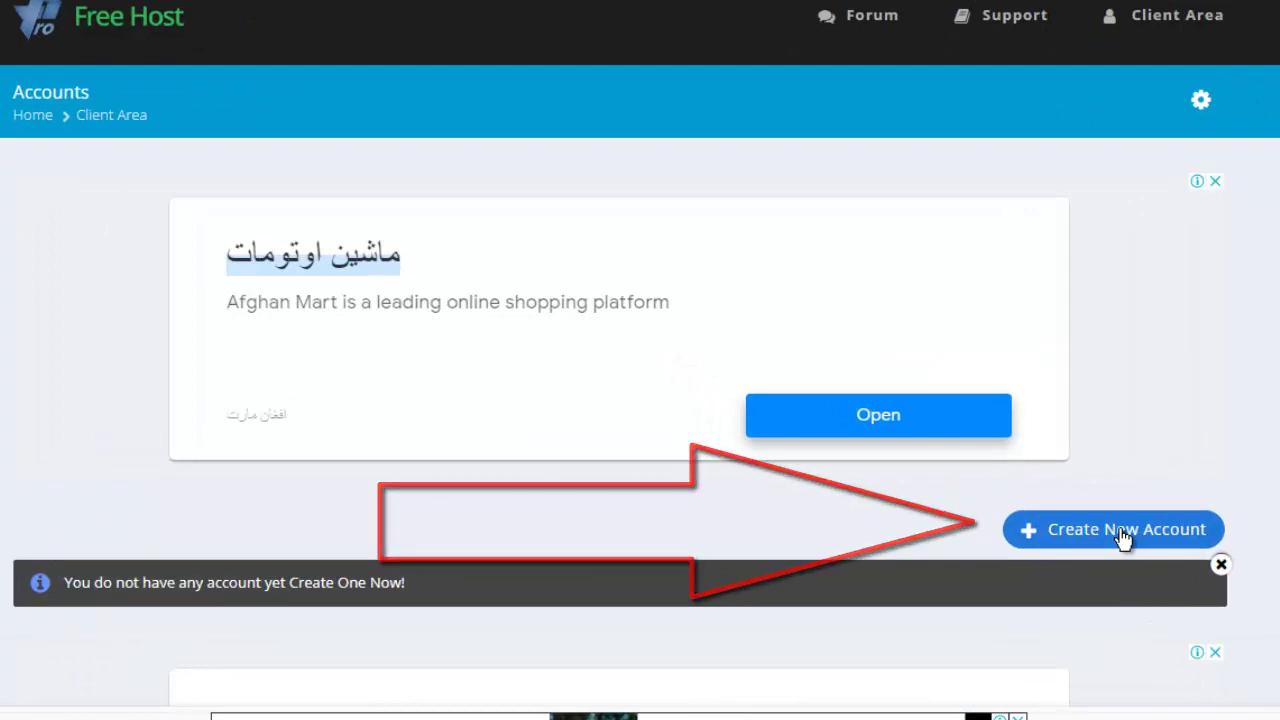
# Step: Create the hosting account knowledgetutorial on the unaux.com domain and open its Manage page
pyautogui.click(1124, 536)
pyautogui.click(628, 192)
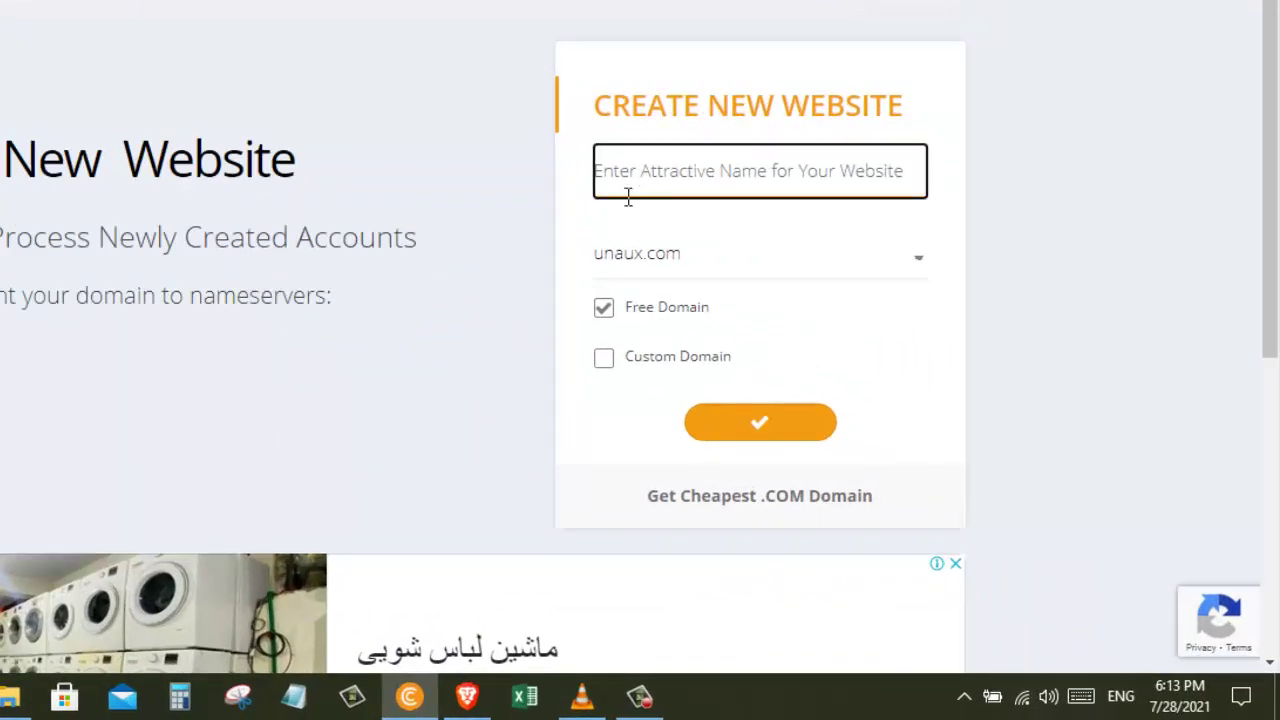
pyautogui.write('knowledgetutorial')
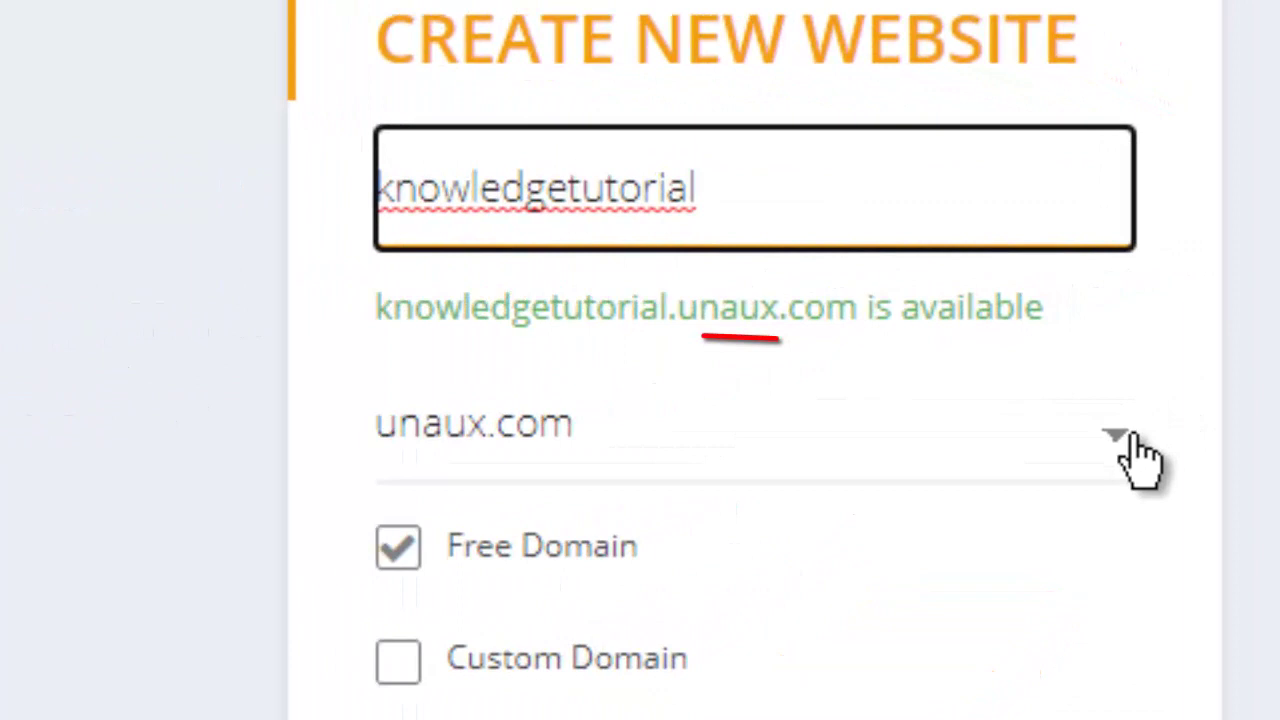
pyautogui.click(1140, 455)
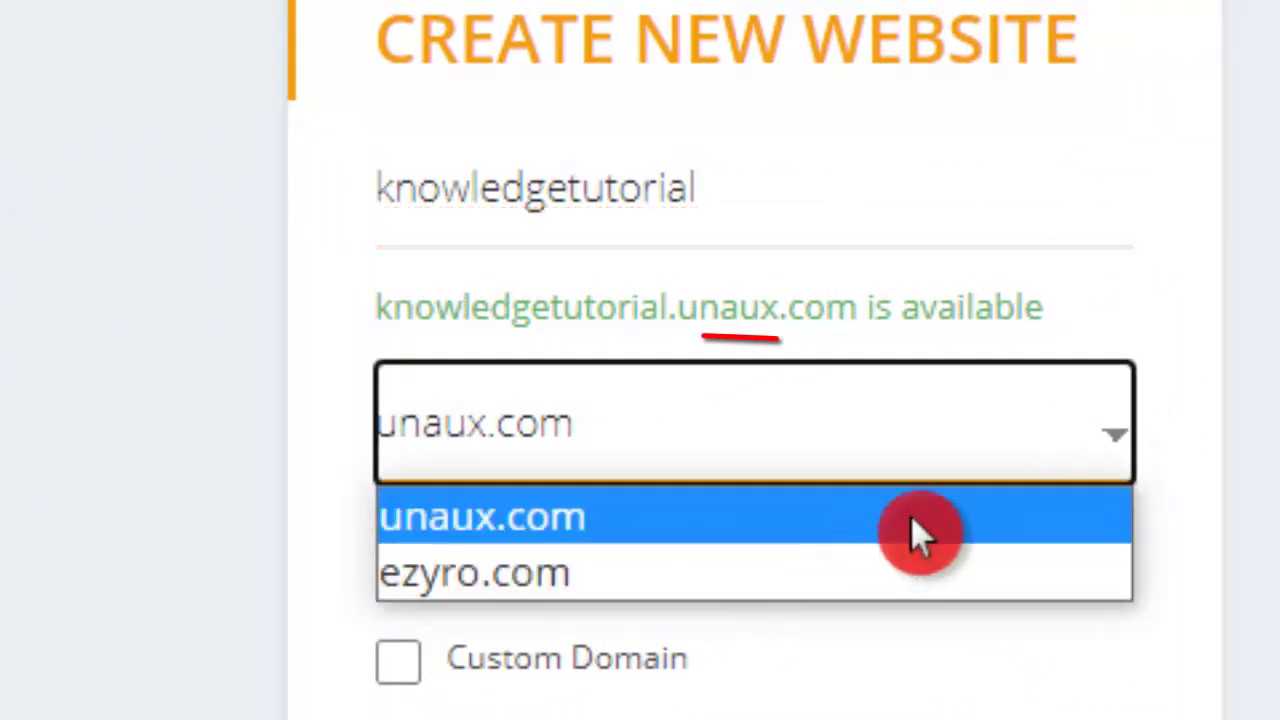
pyautogui.click(1140, 450)
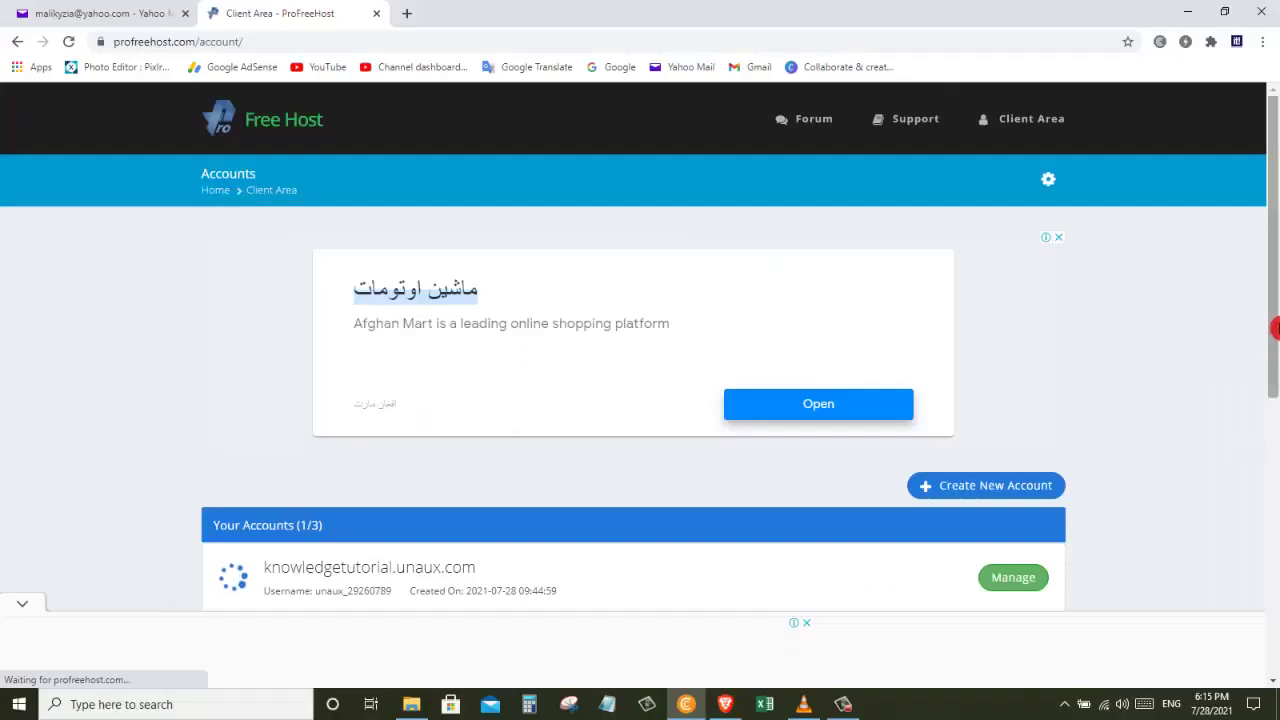
pyautogui.scroll(-2, 1275, 328)
pyautogui.click(1016, 367)
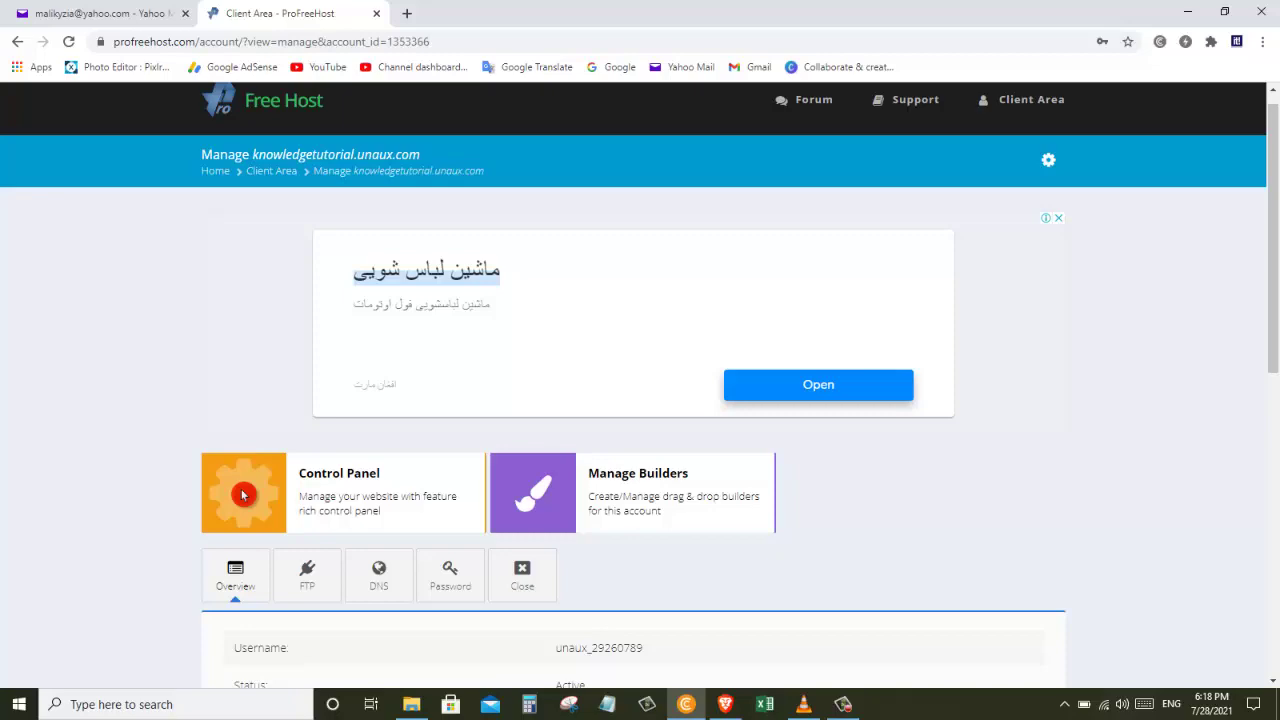
# Step: Go to the VistaPanel control panel and launch Softaculous Apps Installer from SOFTWARE
pyautogui.click(242, 494)
pyautogui.moveTo(1272, 226); pyautogui.dragTo(1270, 520)
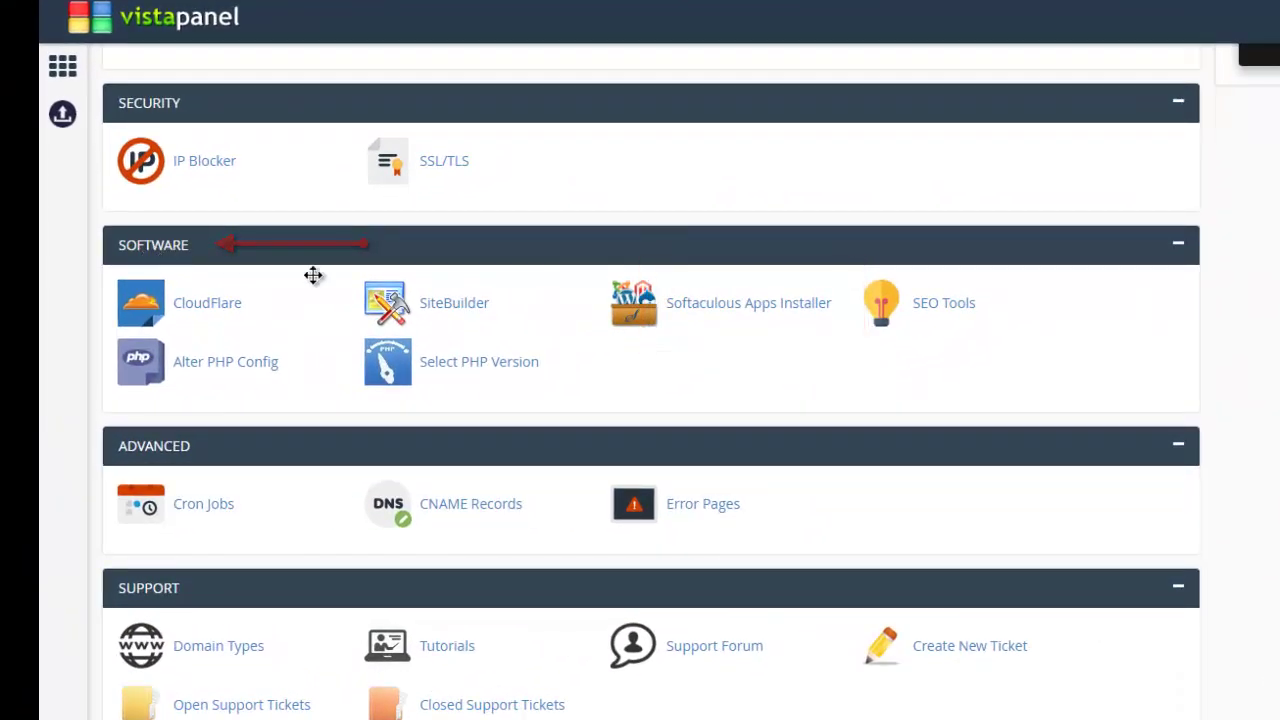
pyautogui.click(777, 313)
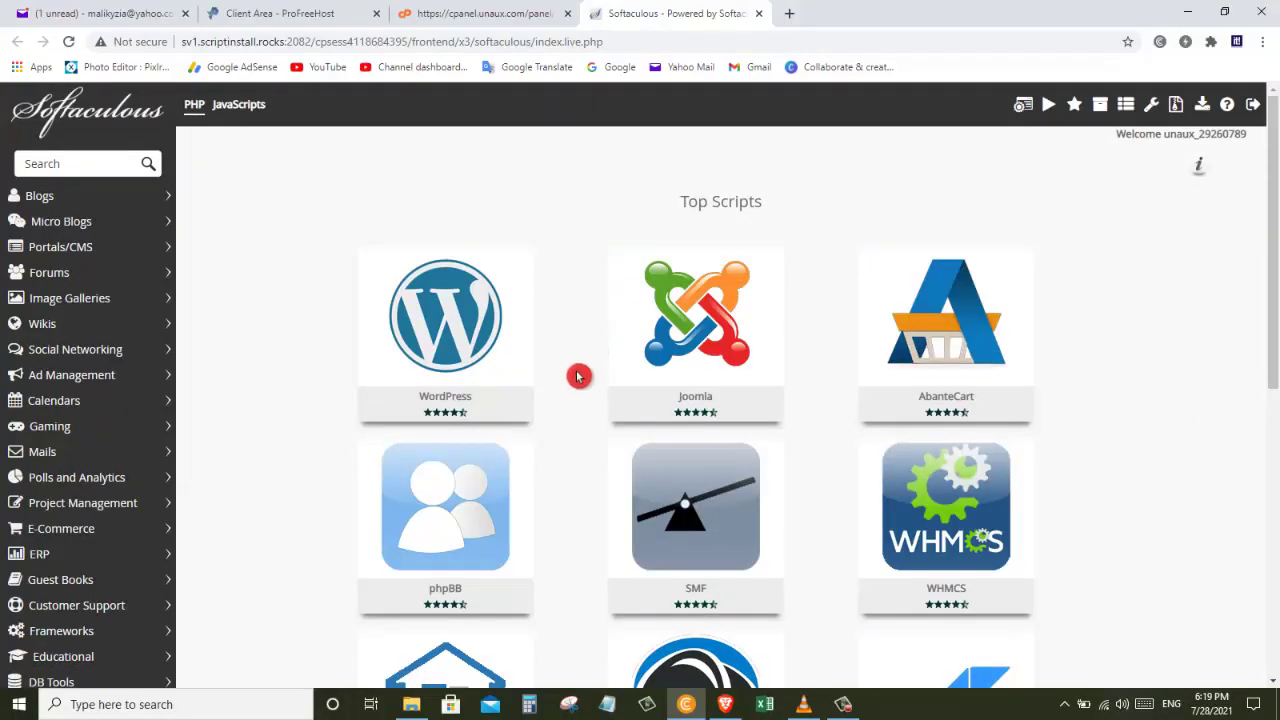
# Step: Install WordPress via Softaculous with admin username 'Admin' and a masked admin password
pyautogui.moveTo(444, 345)
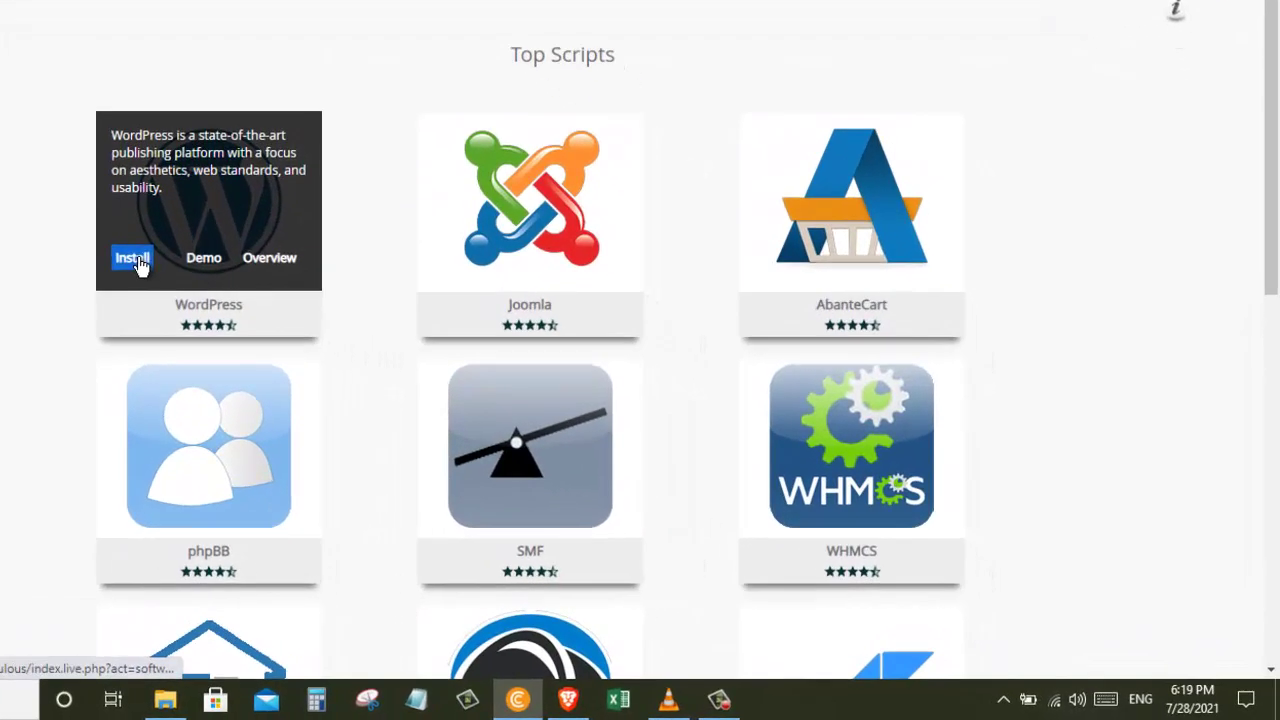
pyautogui.click(391, 362)
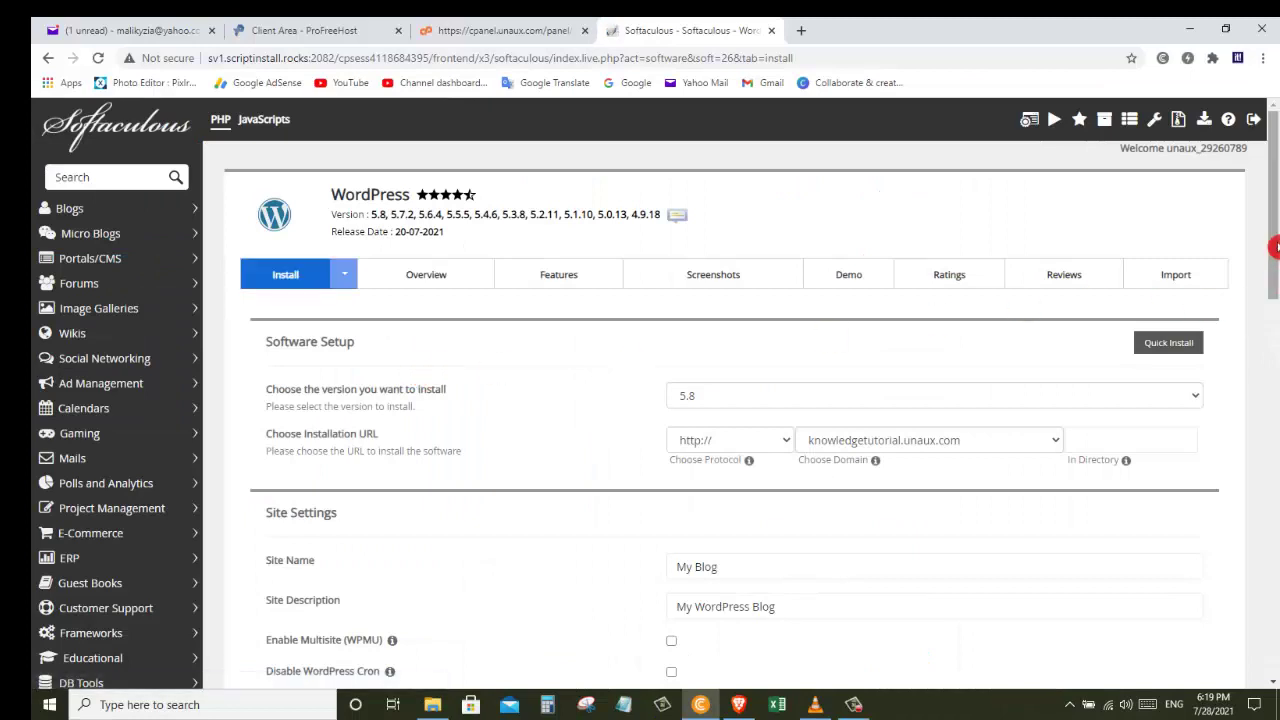
pyautogui.moveTo(1268, 245); pyautogui.dragTo(1249, 397)
pyautogui.click(1136, 322)
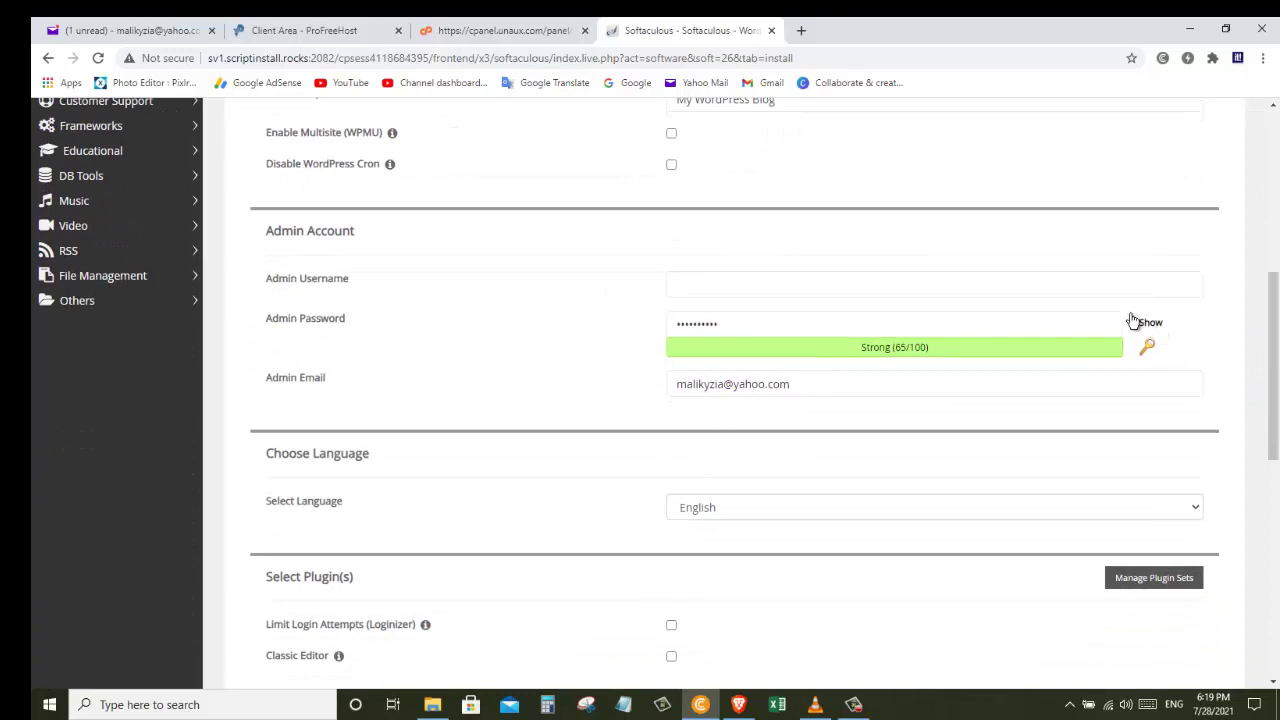
pyautogui.click(784, 288)
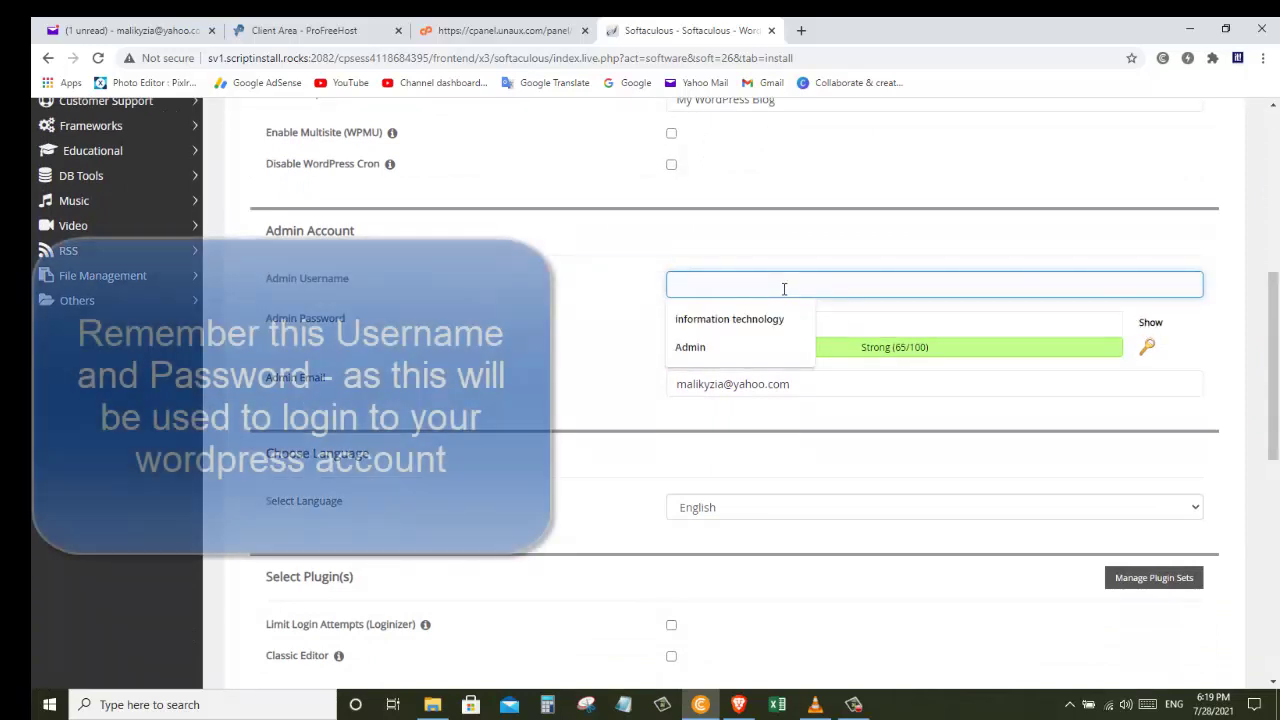
pyautogui.write('Admin')
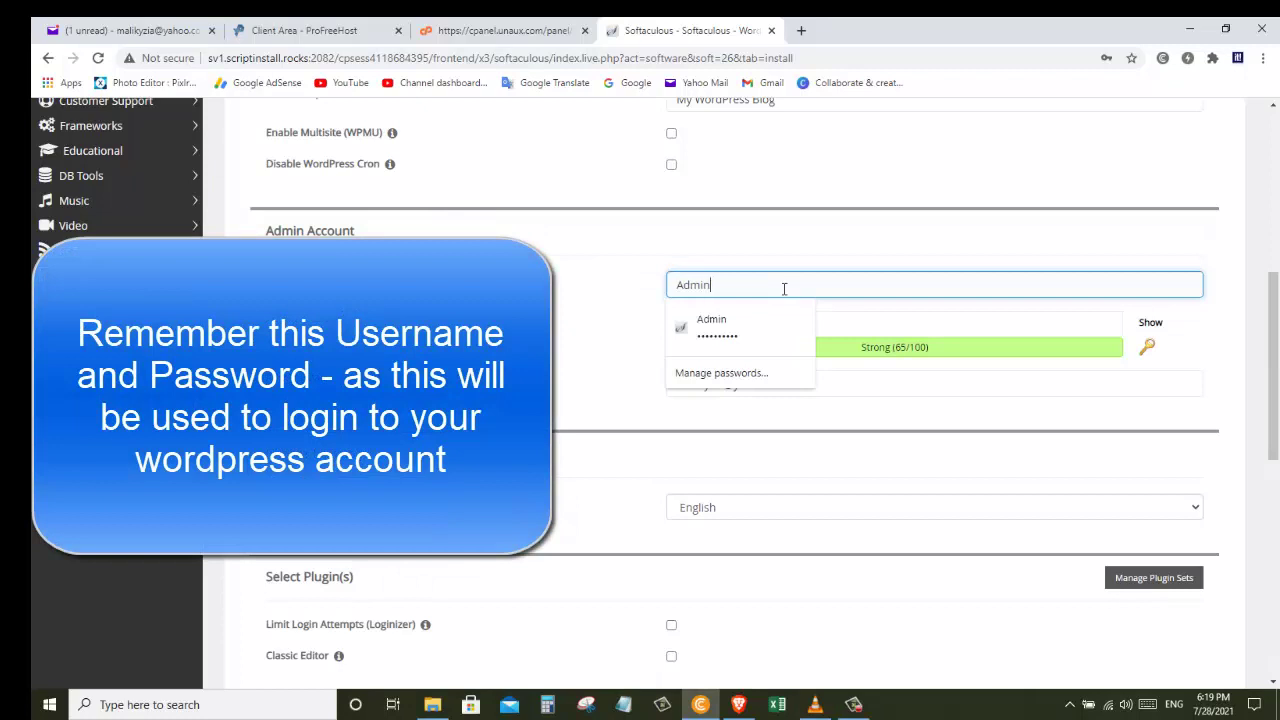
pyautogui.press('Escape')
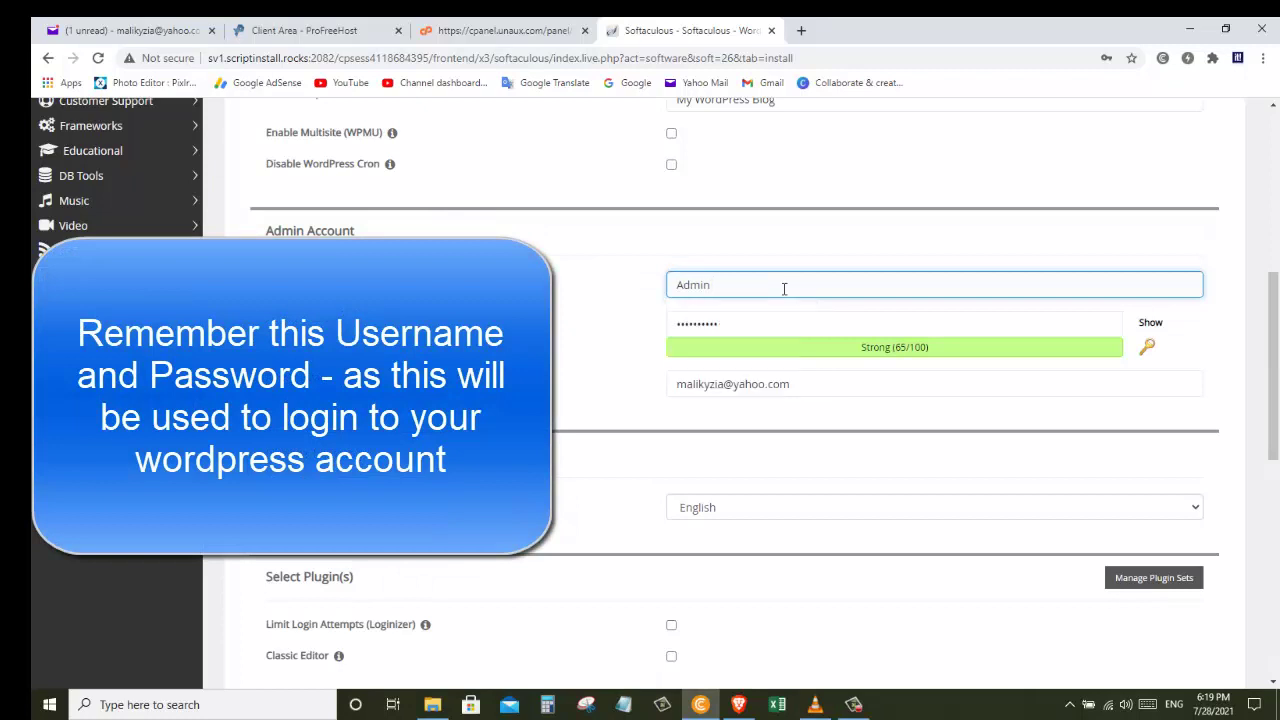
pyautogui.press('Tab')
pyautogui.write('•••••')
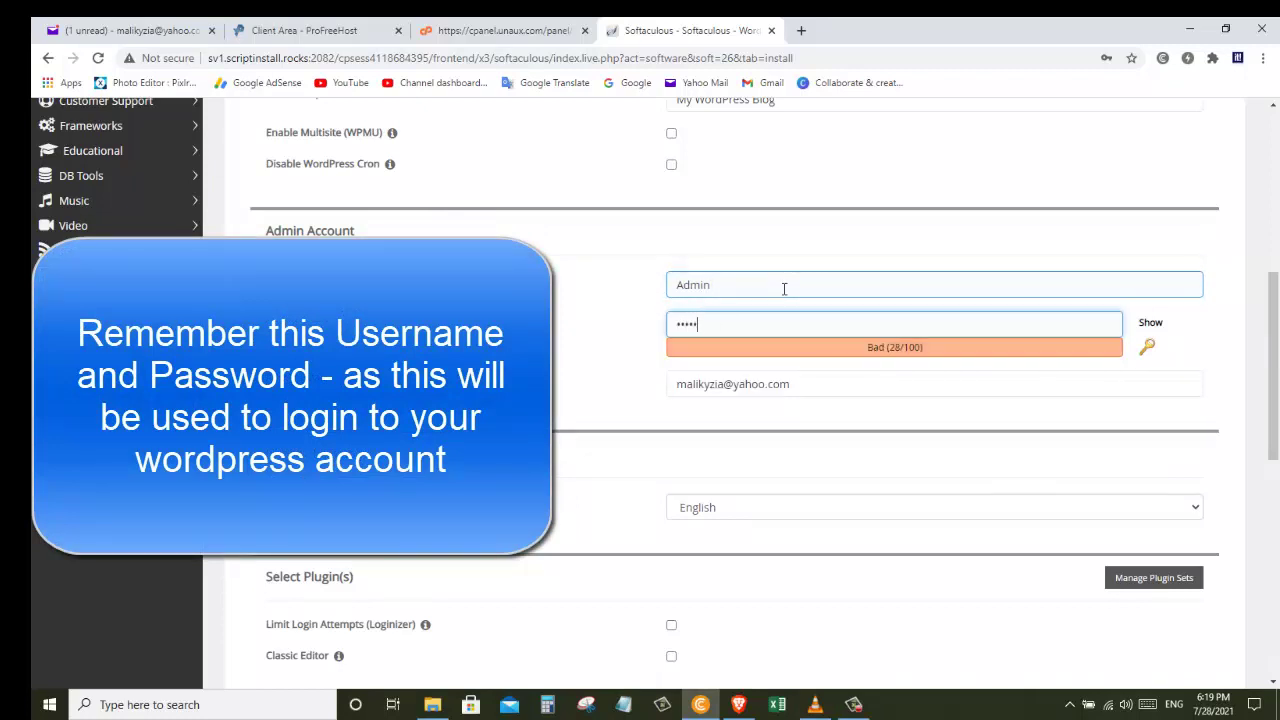
pyautogui.write('••••')
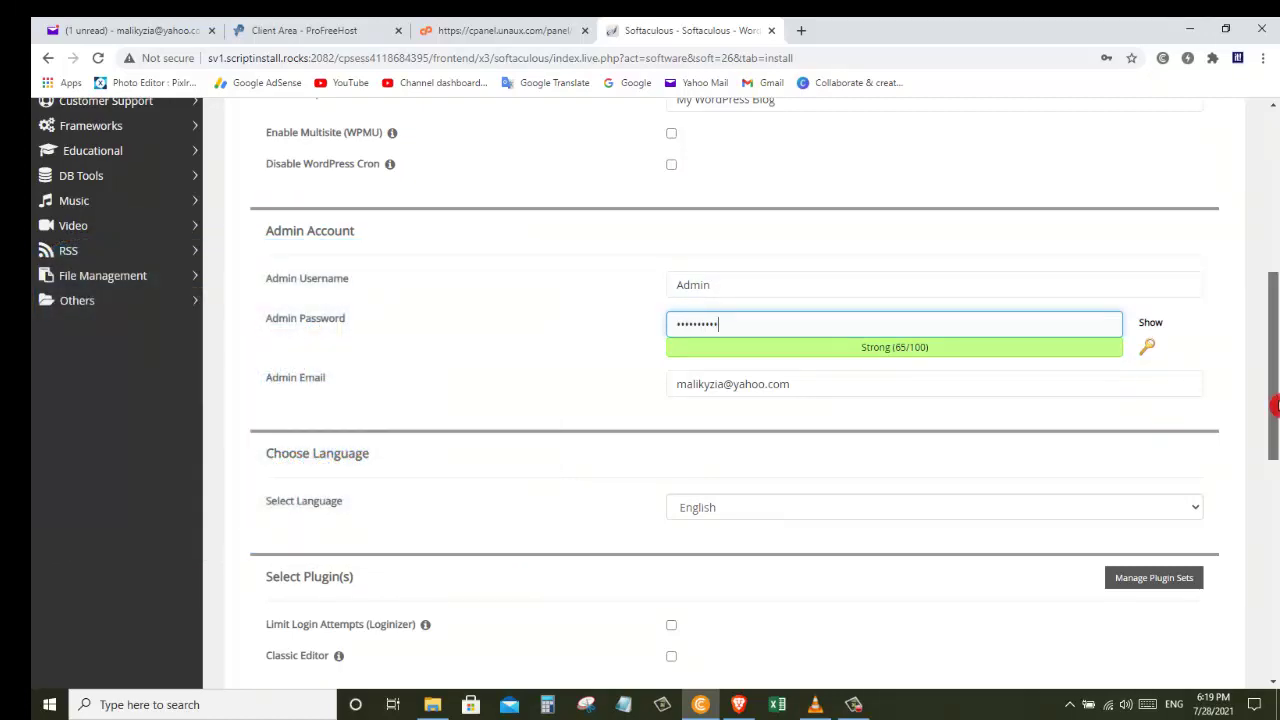
pyautogui.moveTo(1275, 405); pyautogui.dragTo(1268, 665)
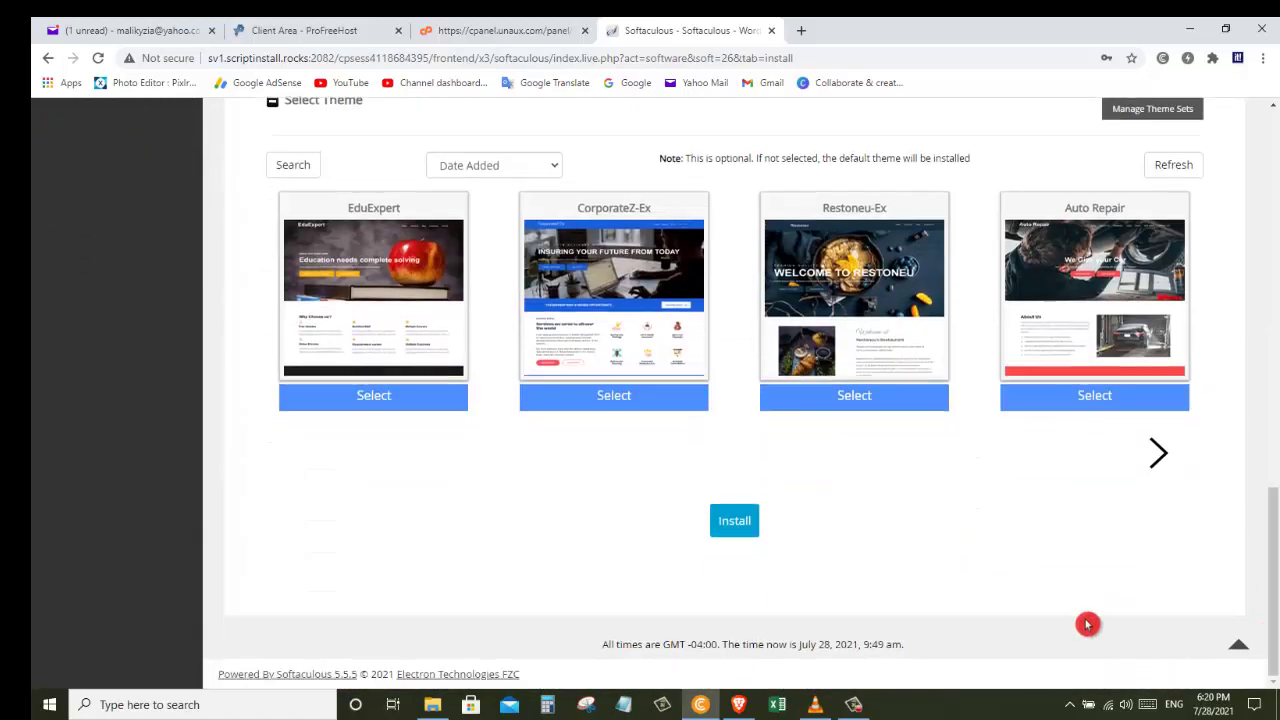
pyautogui.click(722, 521)
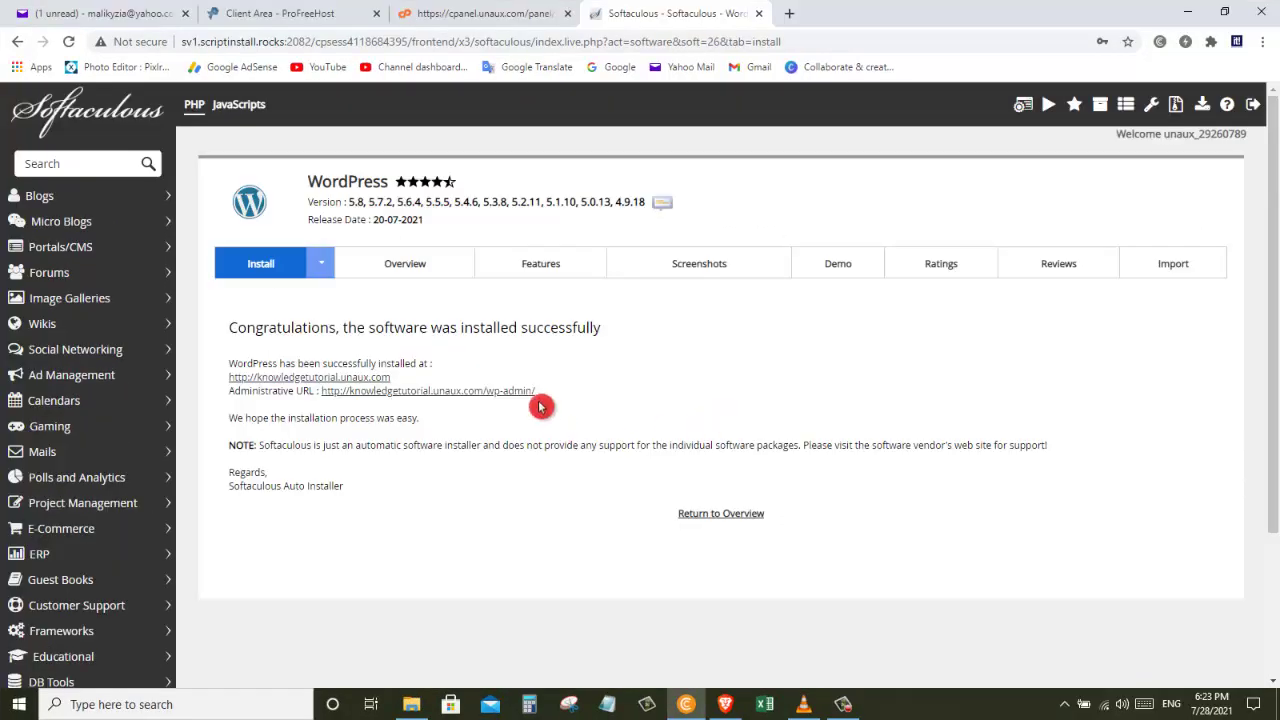
pyautogui.tripleClick(252, 363)
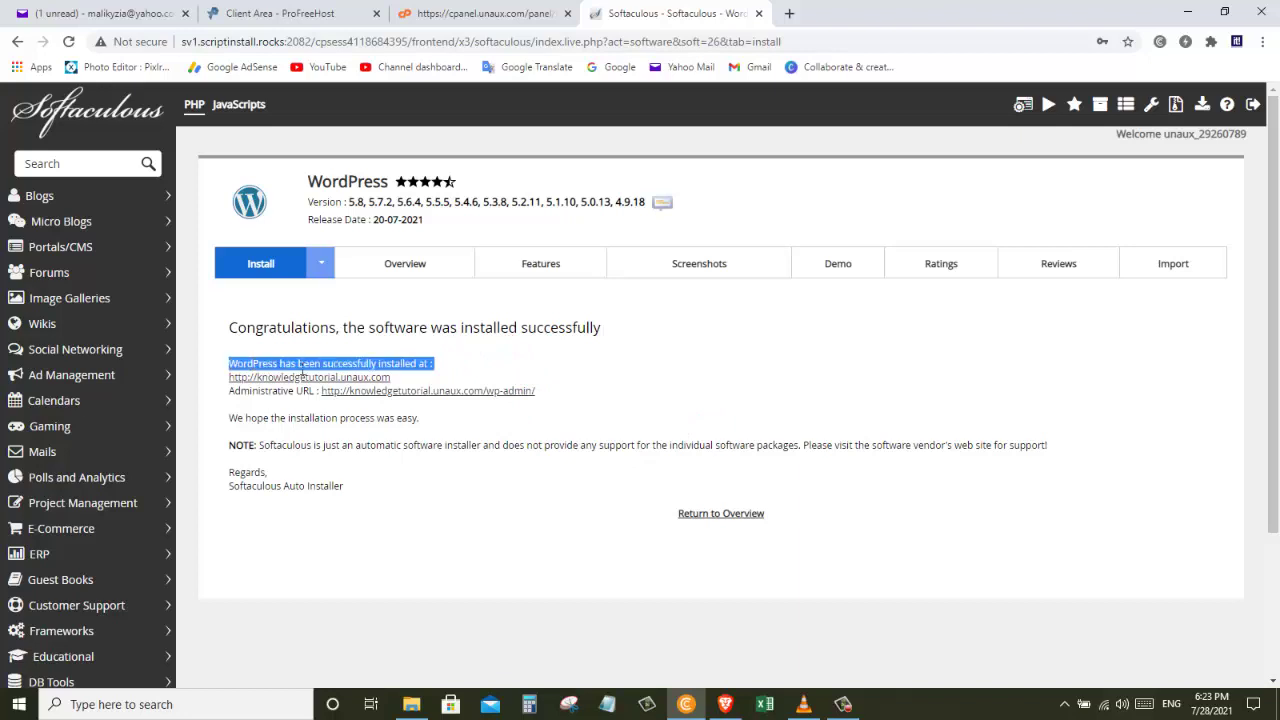
pyautogui.rightClick(440, 365)
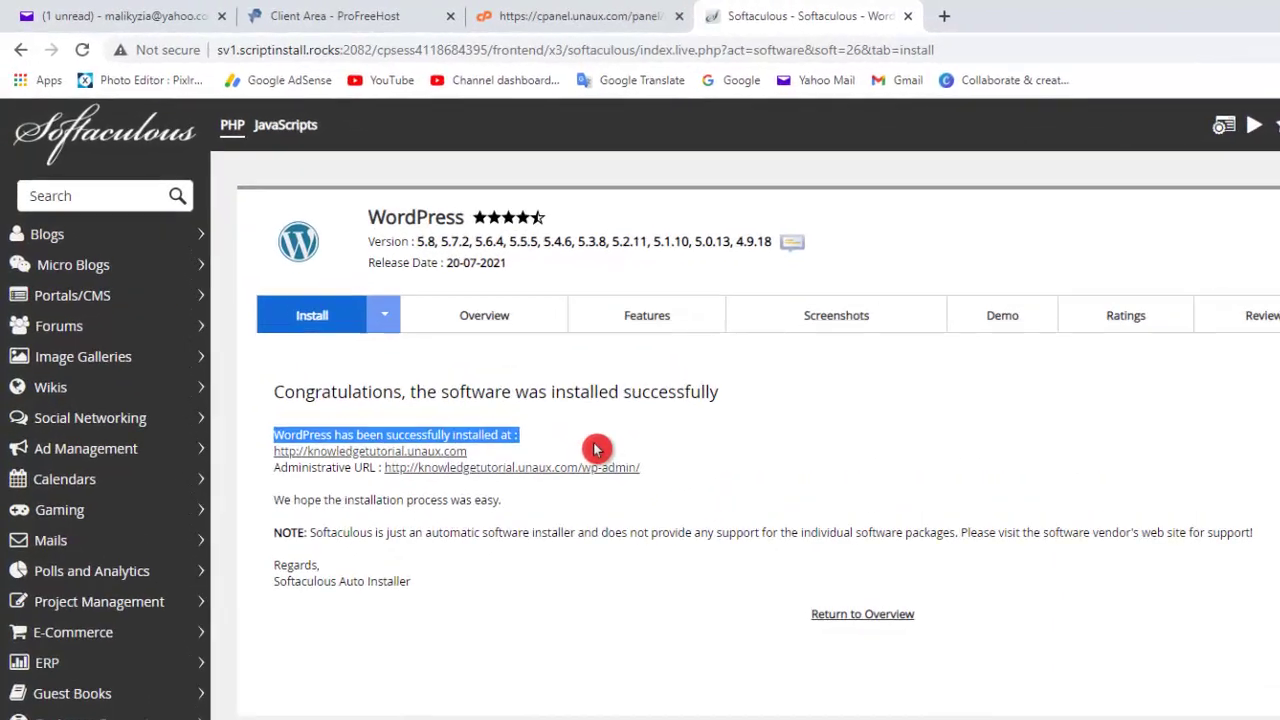
pyautogui.click(495, 378)
pyautogui.click(560, 582)
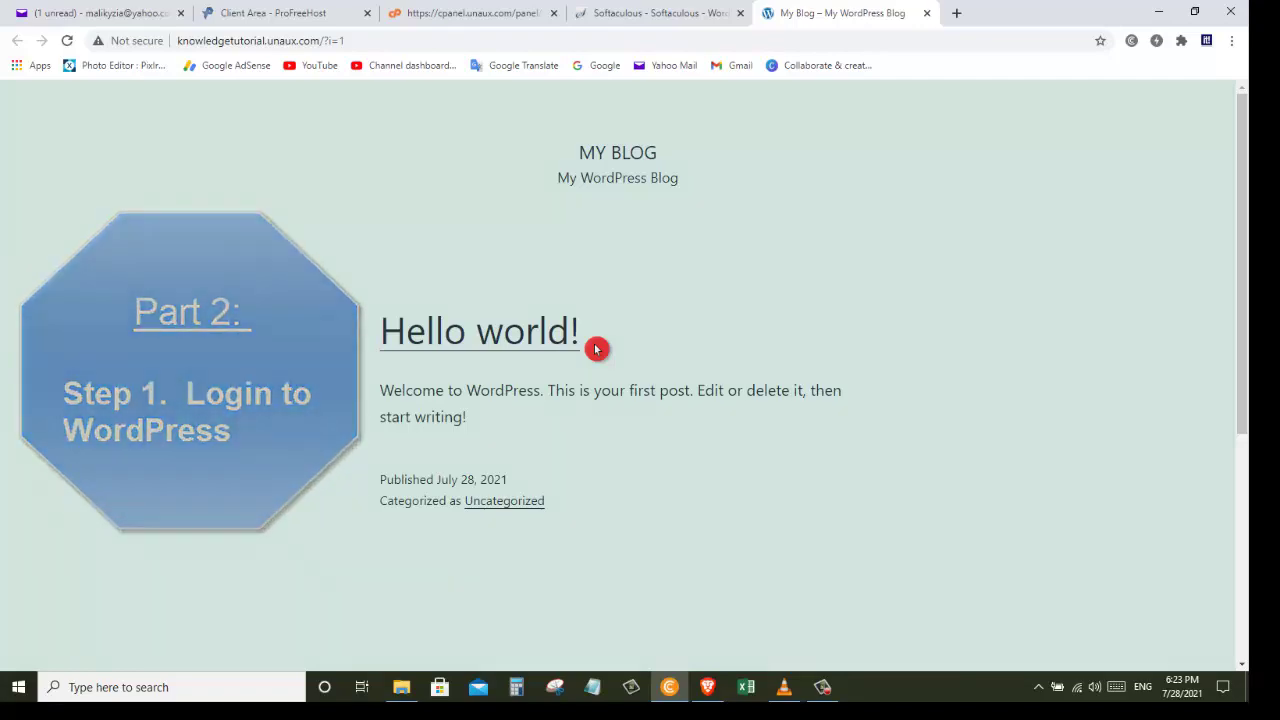
# Step: Go to knowledgetutorial.unaux.com/wp-admin in the address bar
pyautogui.click(373, 41)
pyautogui.press('BackSpace')
pyautogui.press('BackSpace')
pyautogui.press('BackSpace')
pyautogui.press('BackSpace')
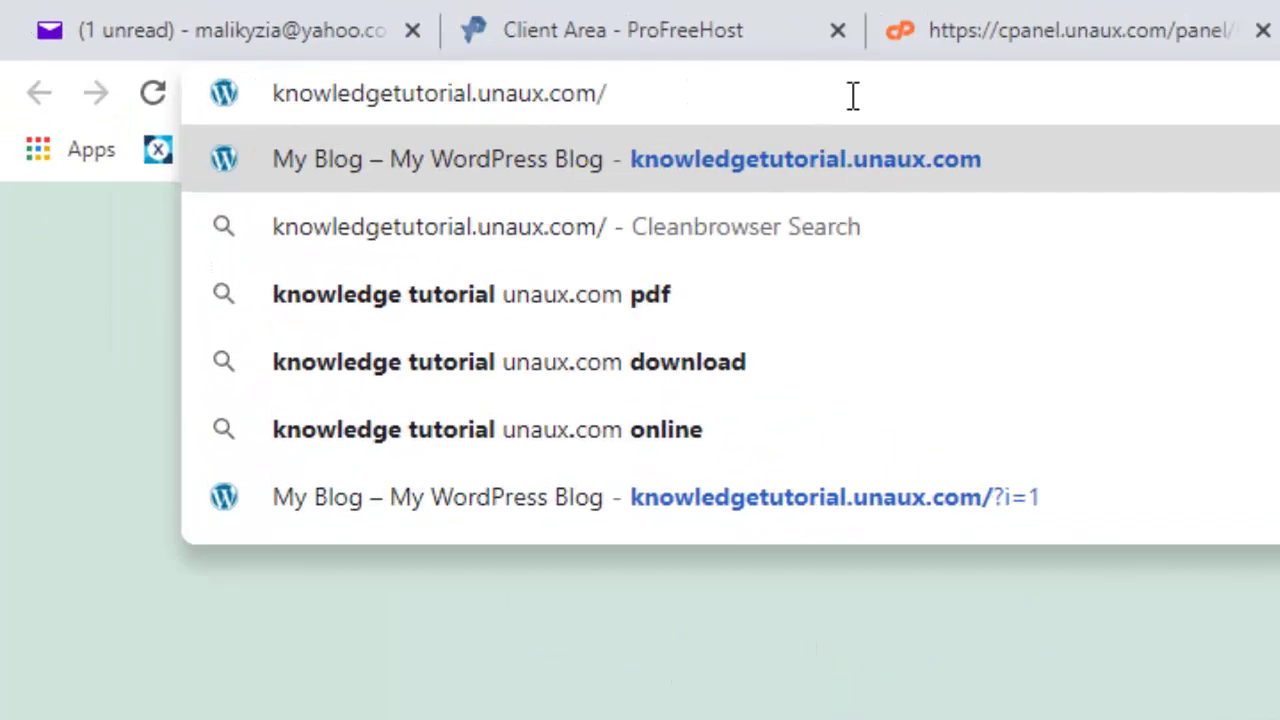
pyautogui.write('wp-admin')
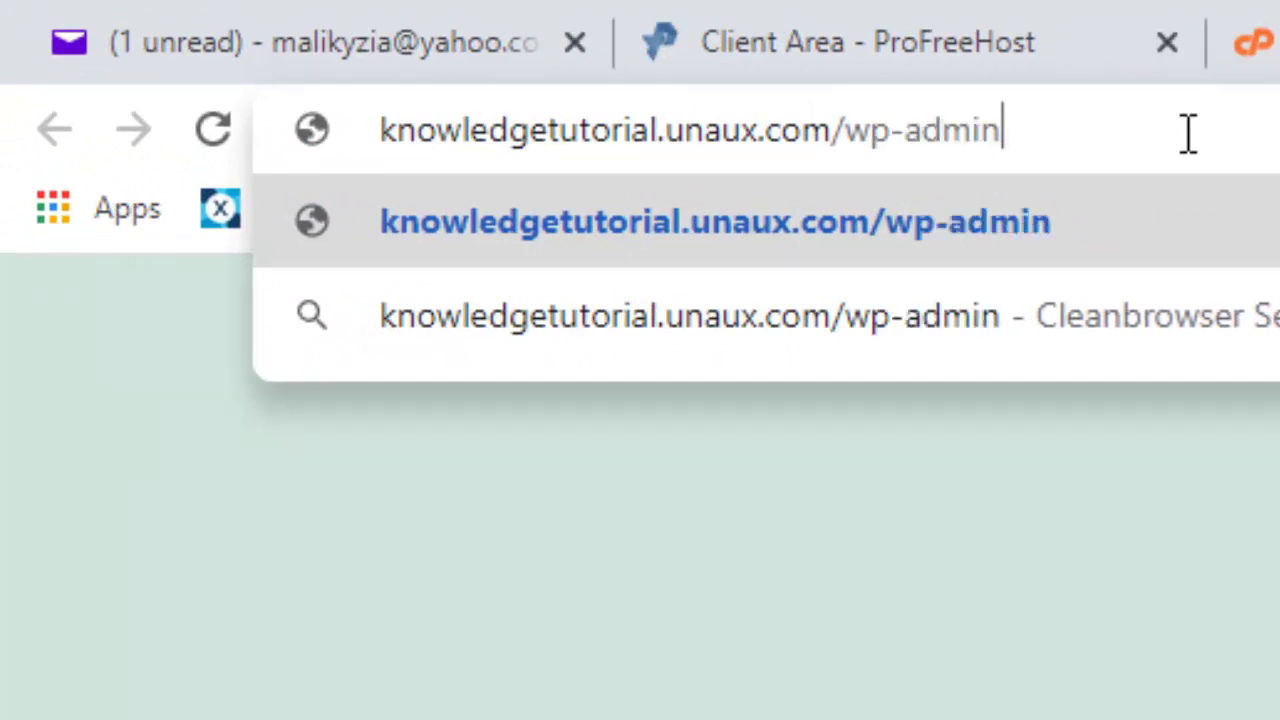
pyautogui.press('Return')
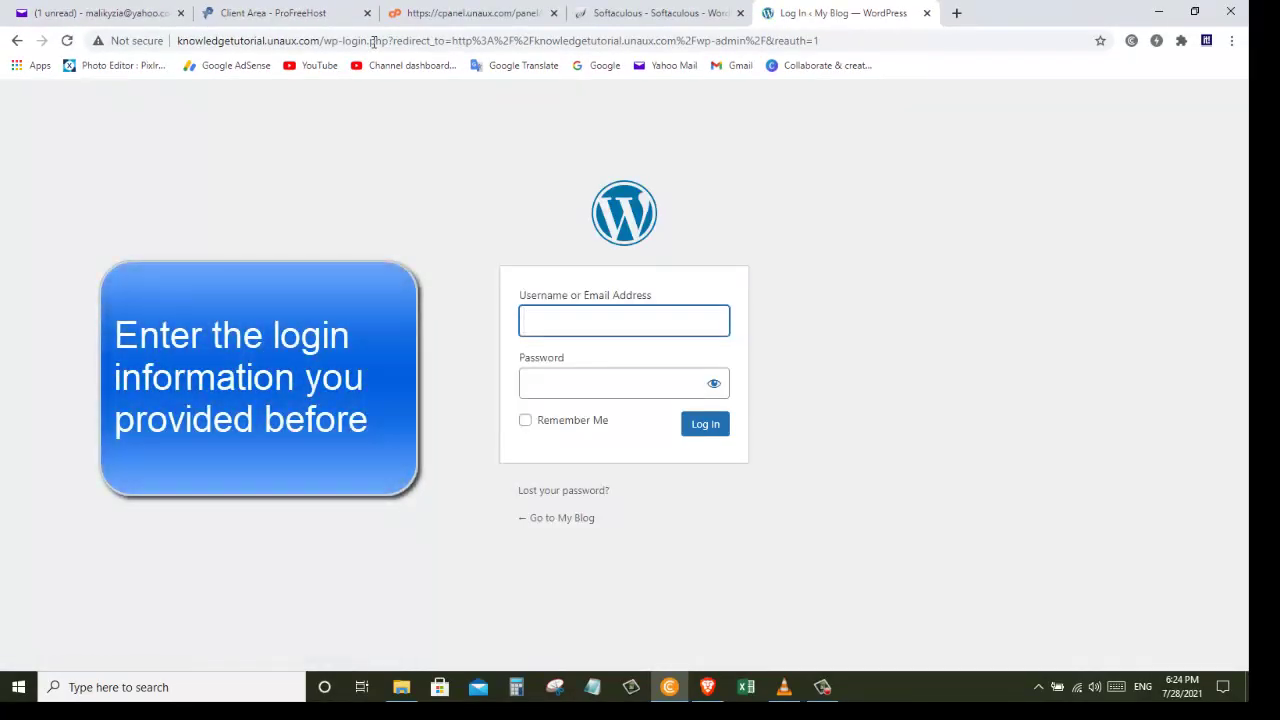
# Step: Log in to WordPress as 'Admin' with the admin password
pyautogui.write('Admin')
pyautogui.press('Tab')
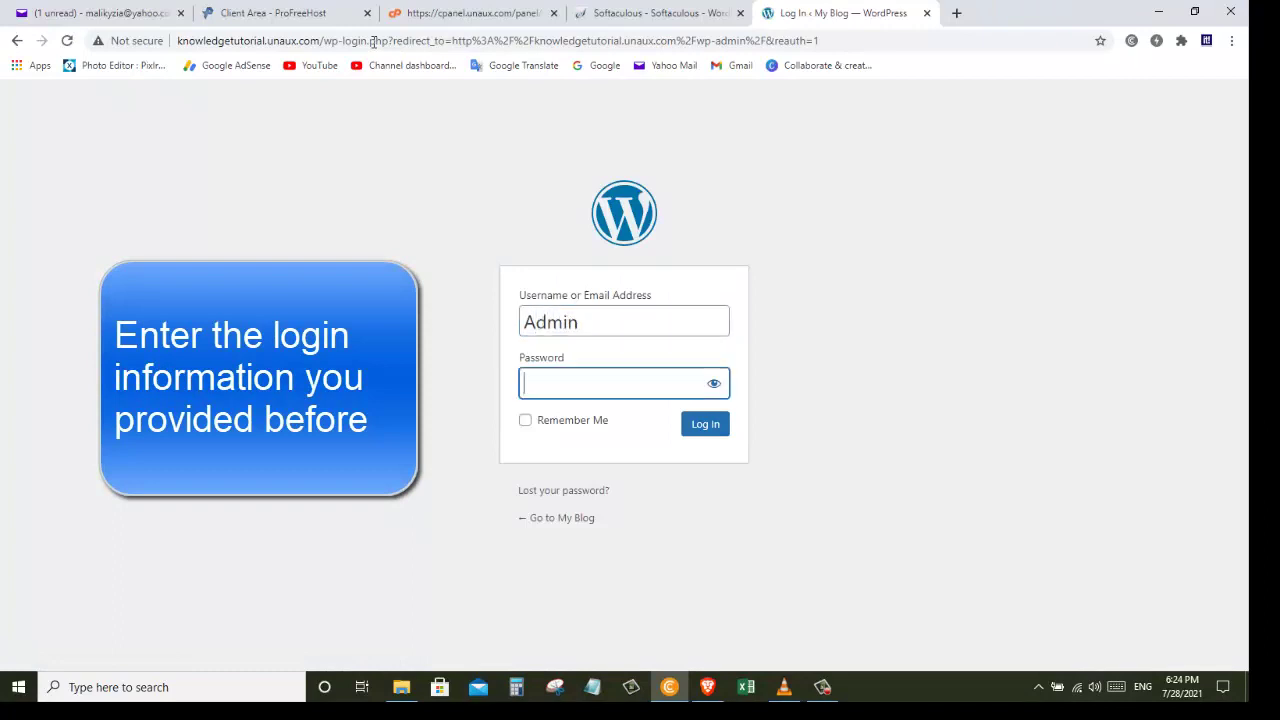
pyautogui.write('••••••••••')
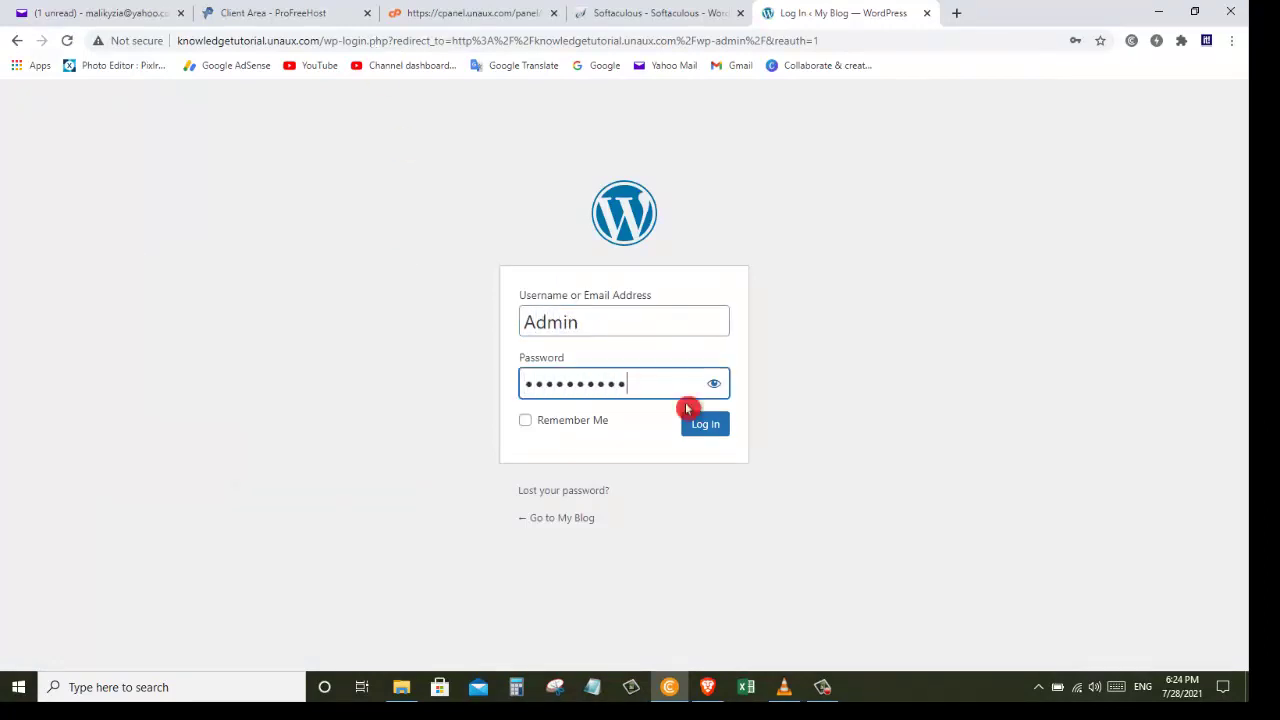
pyautogui.click(707, 429)
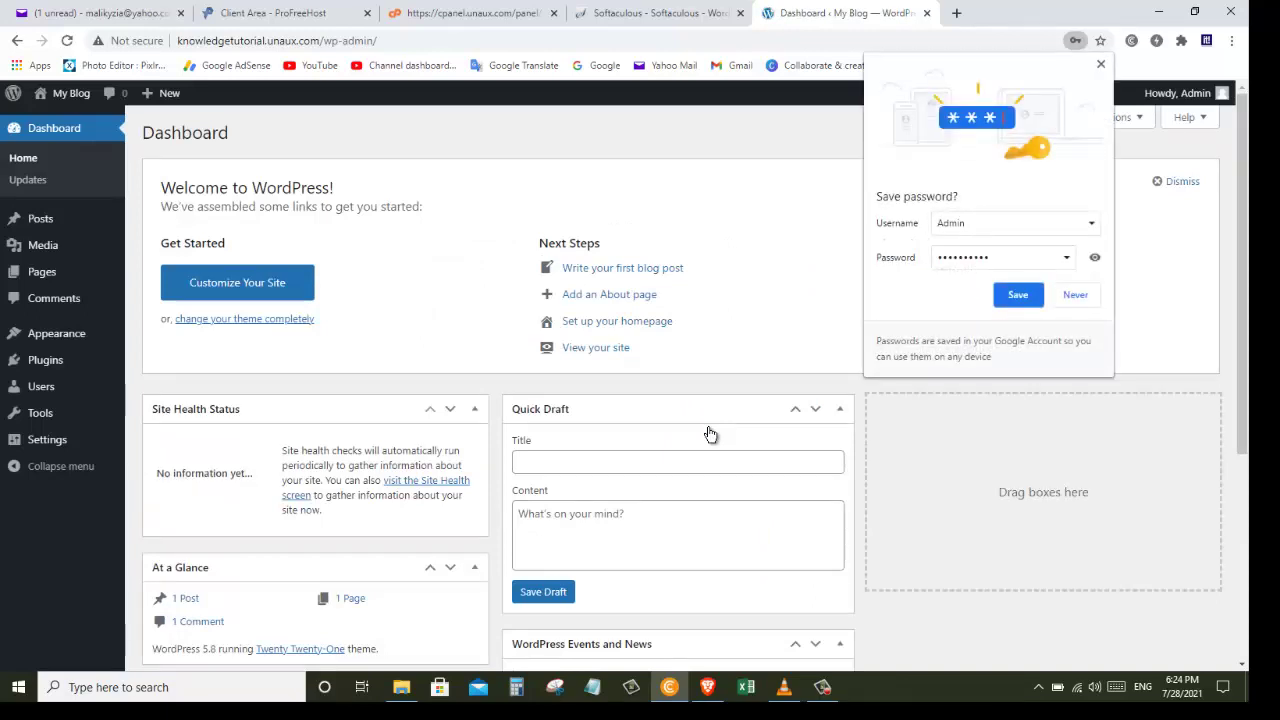
# Step: Accept Chrome's offer to save the WordPress login password, clearing the prompt from the Dashboard
pyautogui.click(709, 431)
pyautogui.click(912, 477)
pyautogui.click(1035, 296)
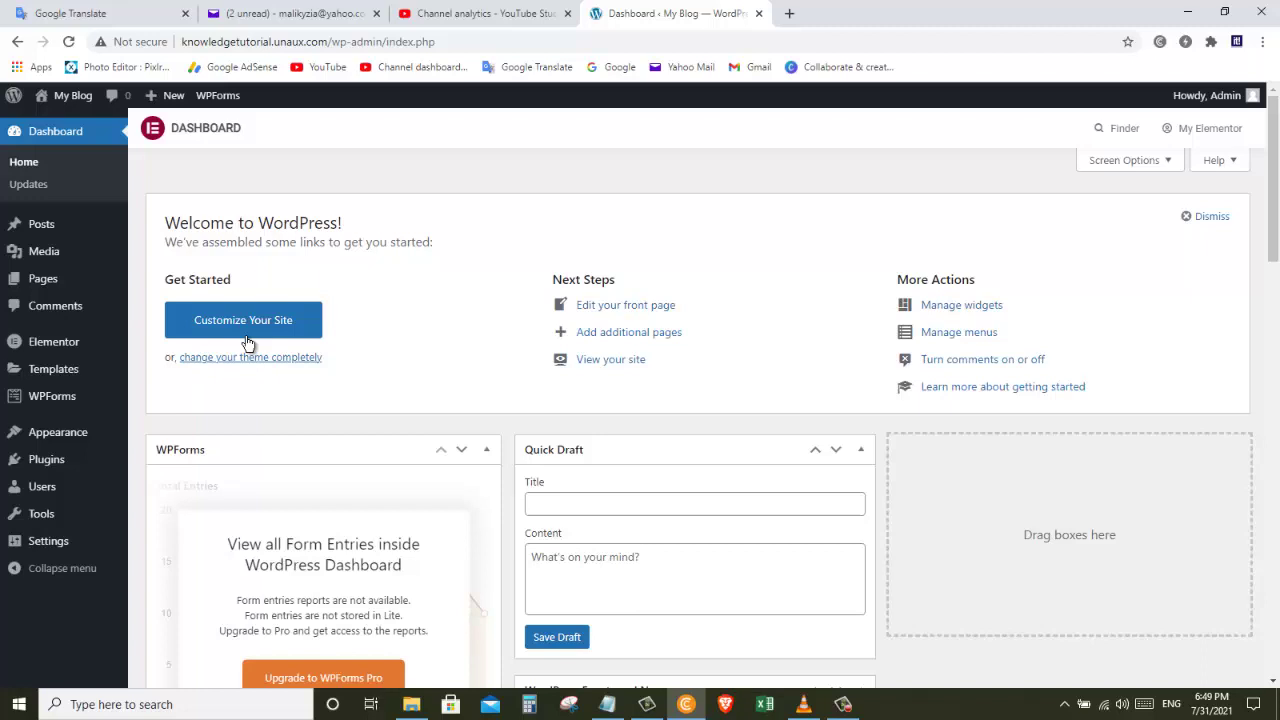
# Step: Find the Astra theme under Add Themes, install it and activate it
pyautogui.moveTo(80, 430)
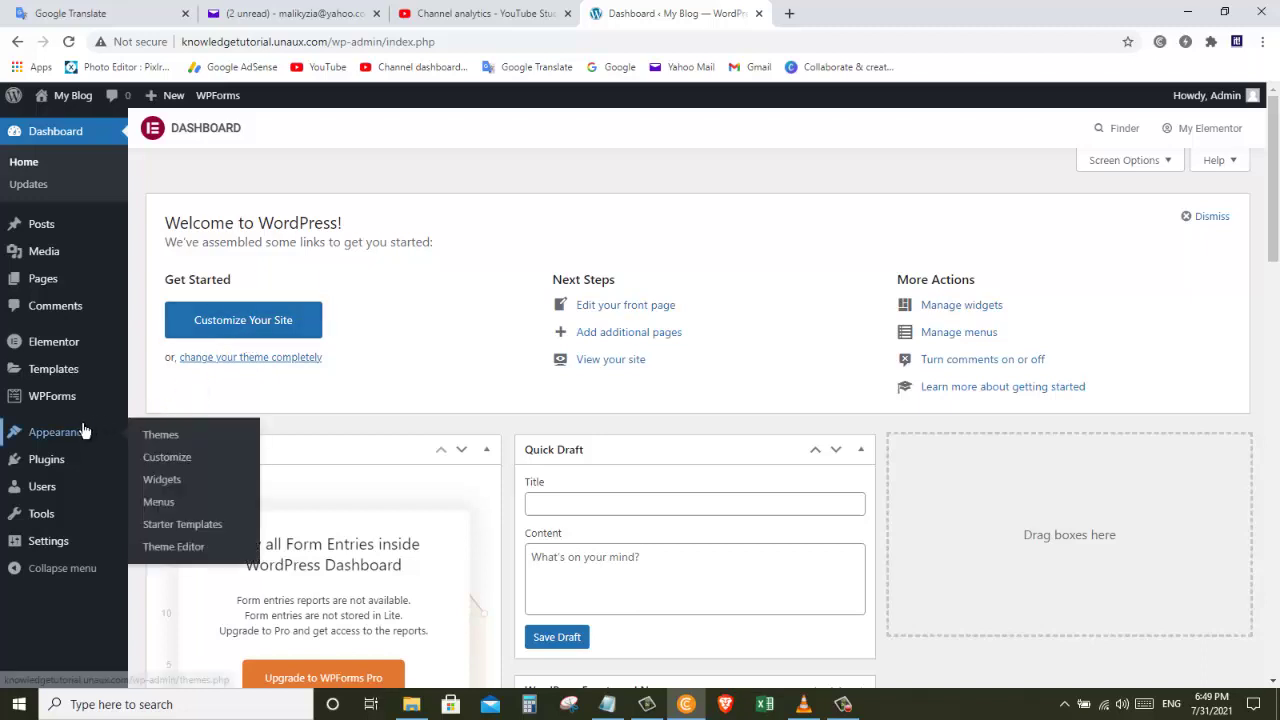
pyautogui.click(201, 438)
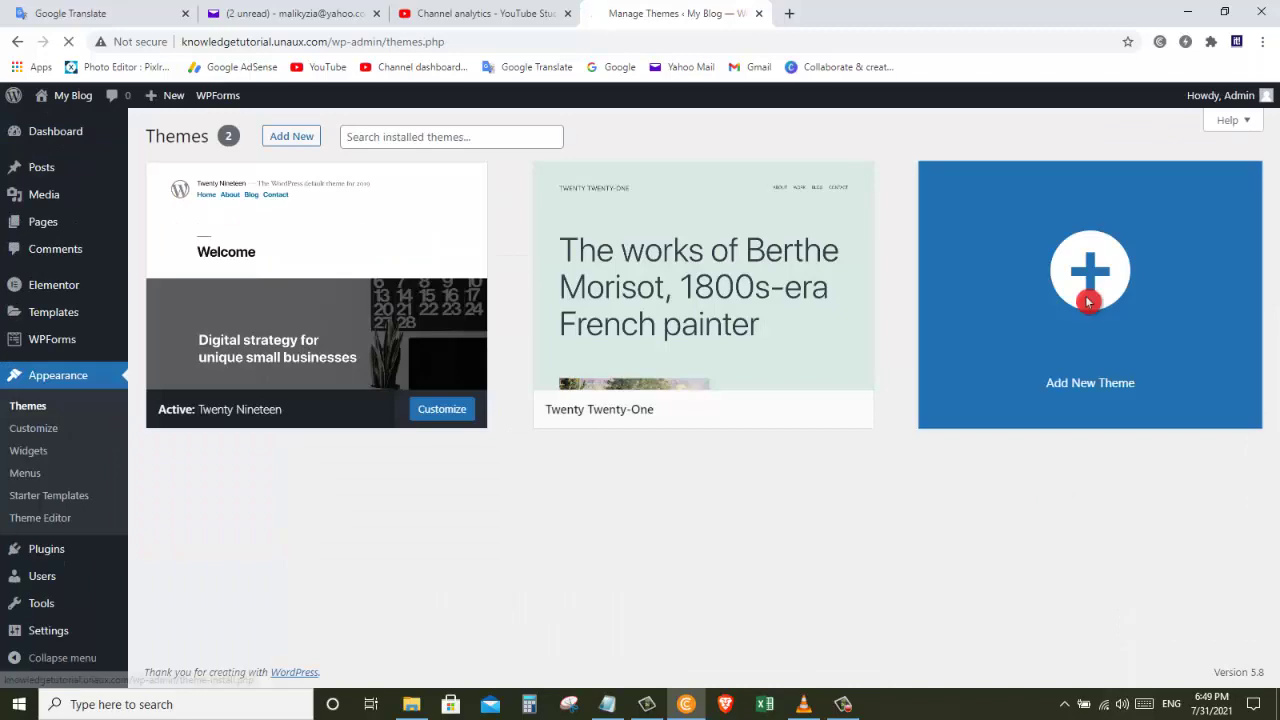
pyautogui.click(1088, 302)
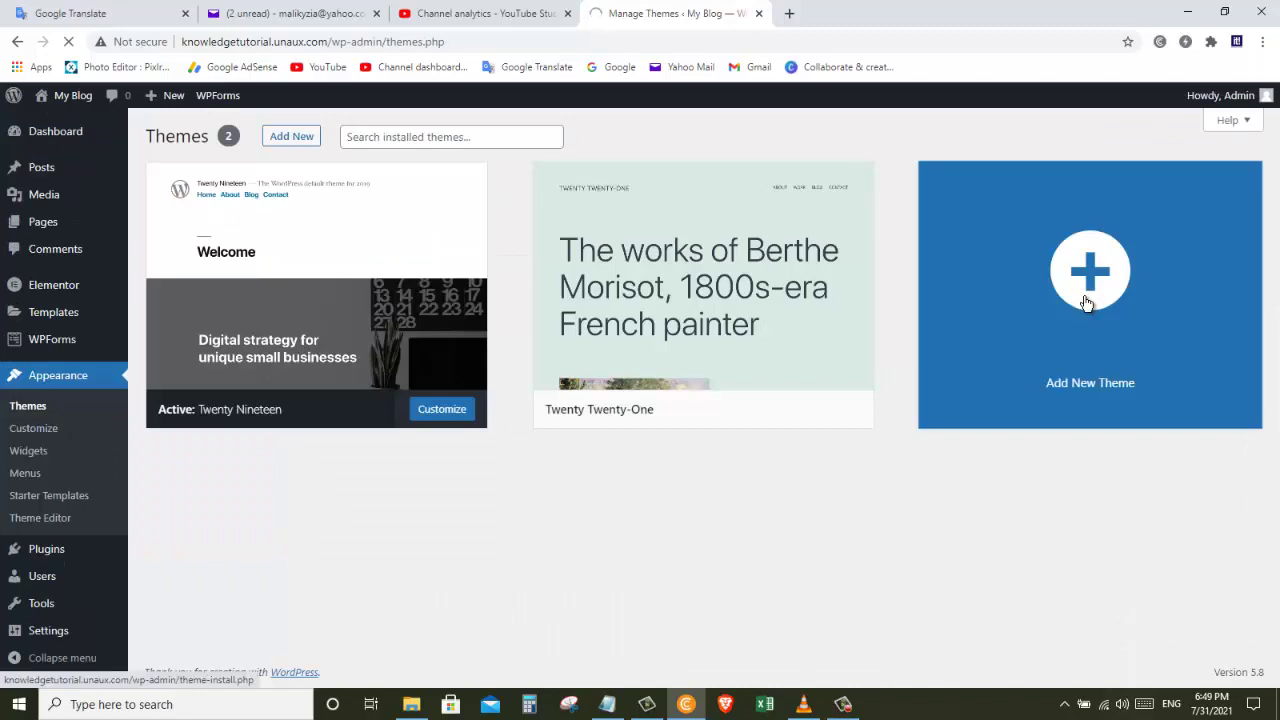
pyautogui.write('astra')
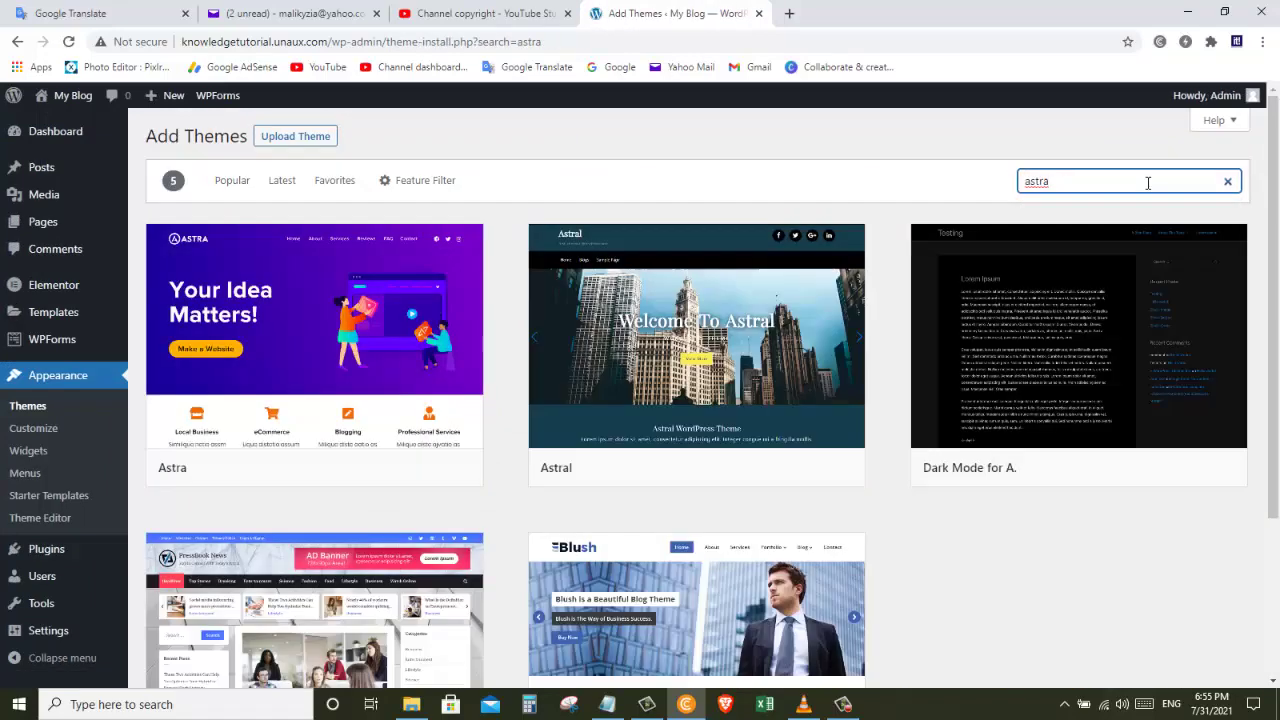
pyautogui.click(467, 197)
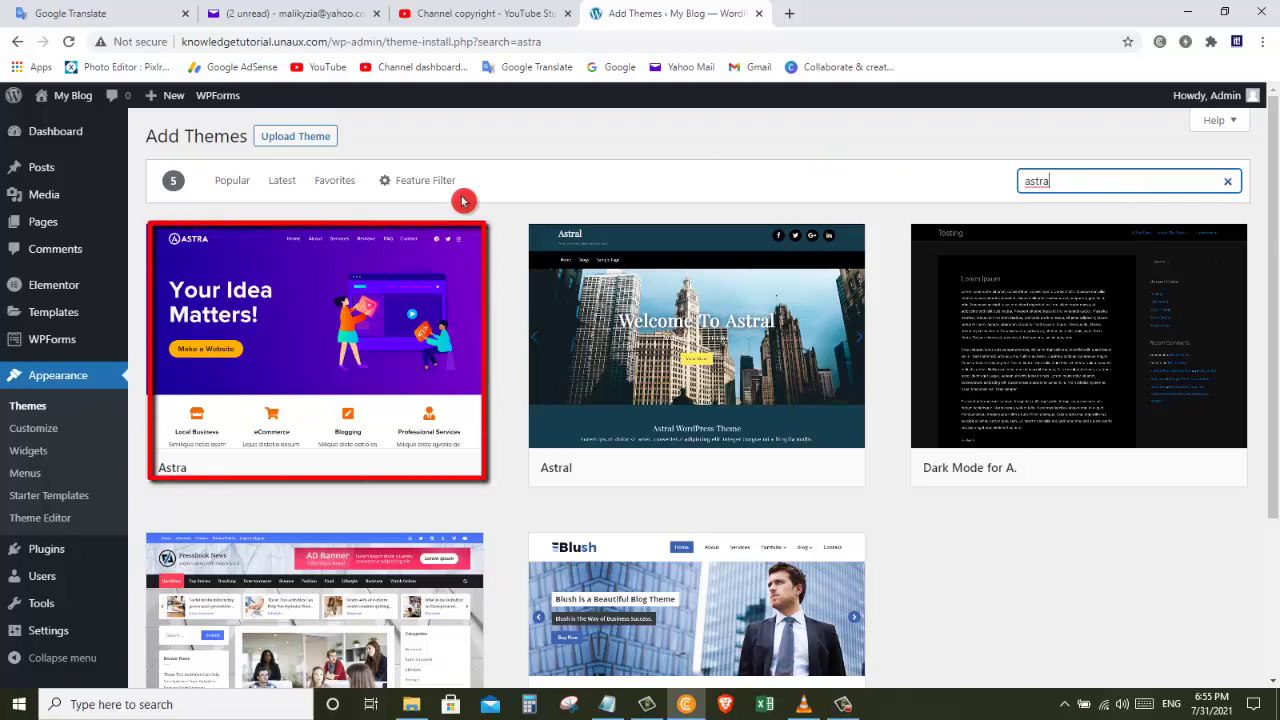
pyautogui.moveTo(288, 362)
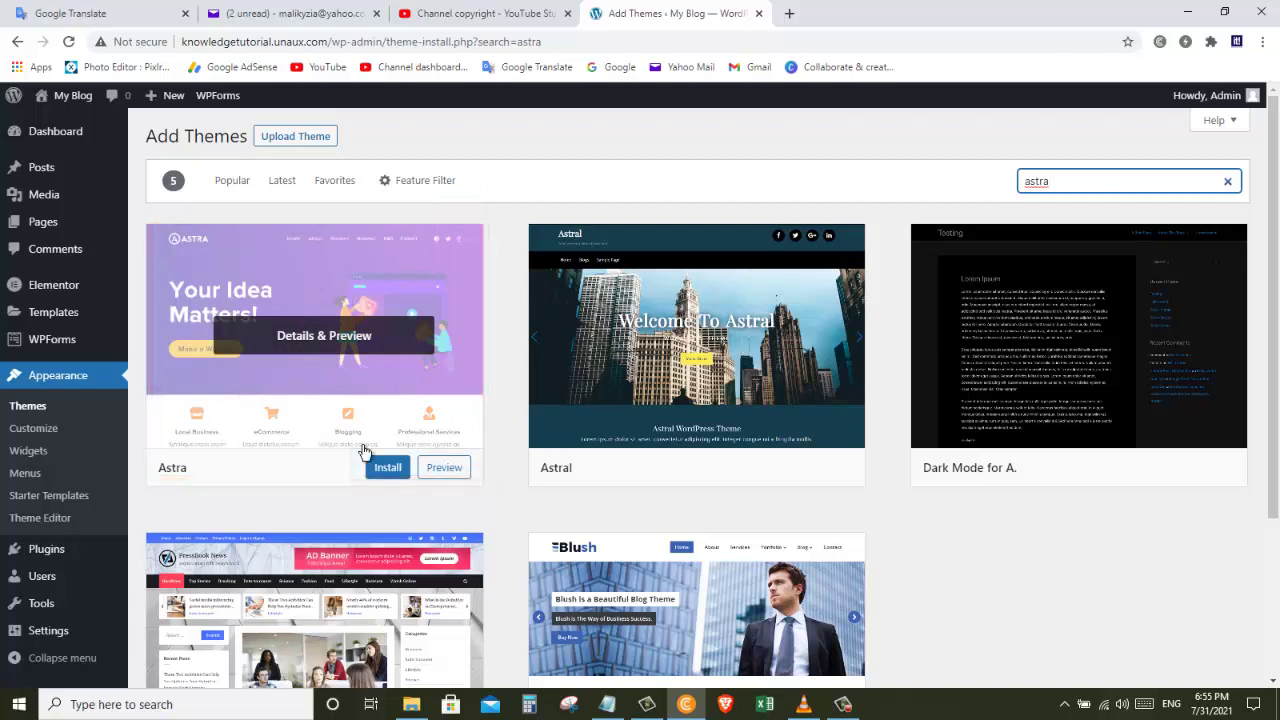
pyautogui.click(387, 474)
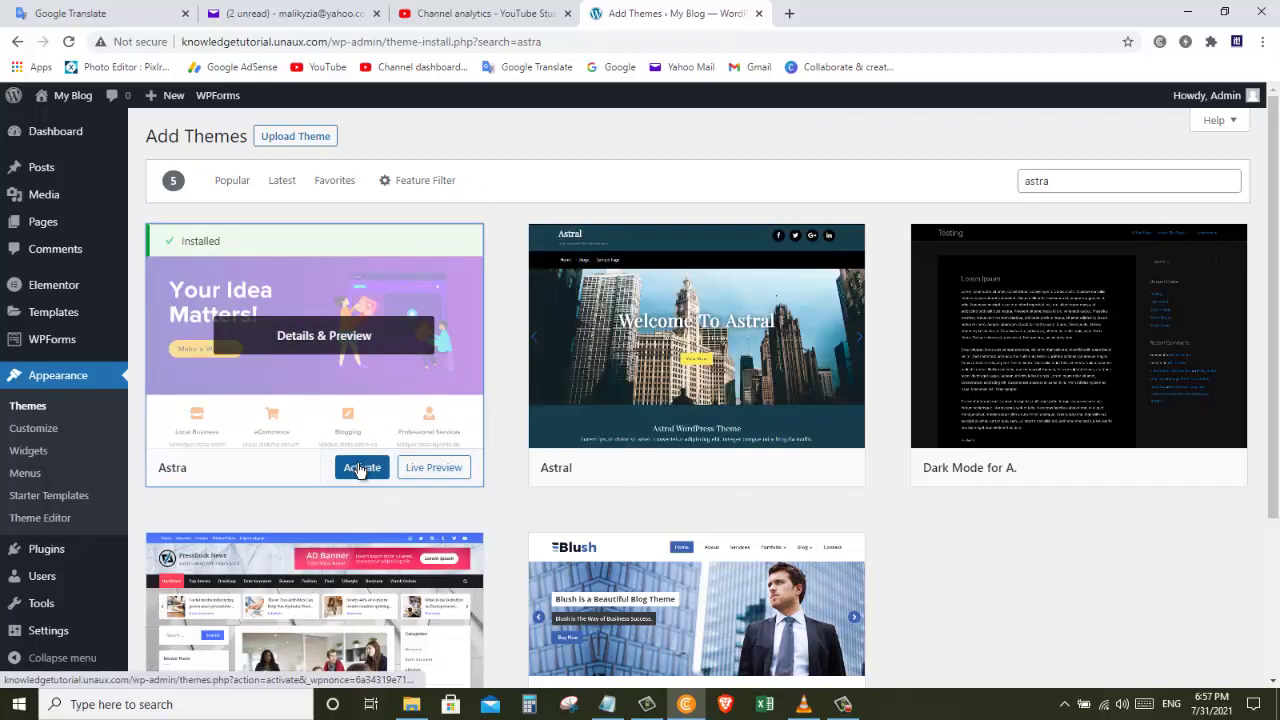
pyautogui.click(360, 468)
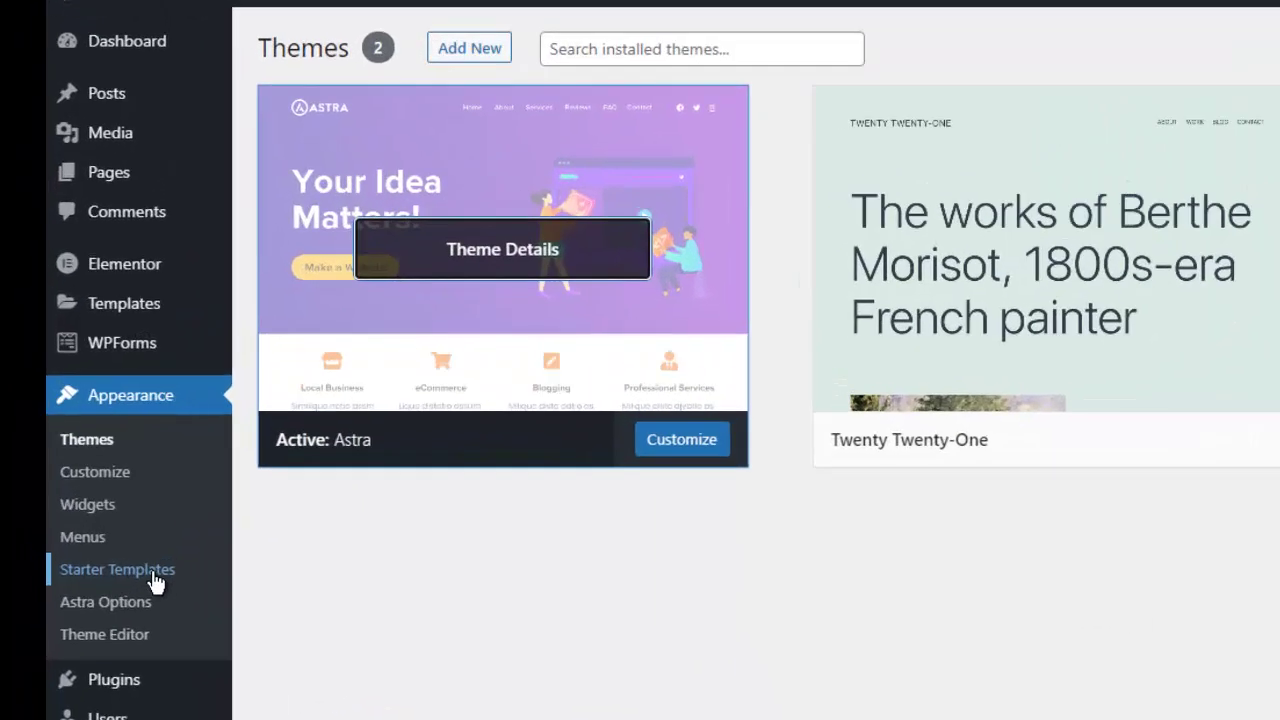
# Step: Filter Starter Templates to Free, pick Digital Agency and import the complete site
pyautogui.click(72, 500)
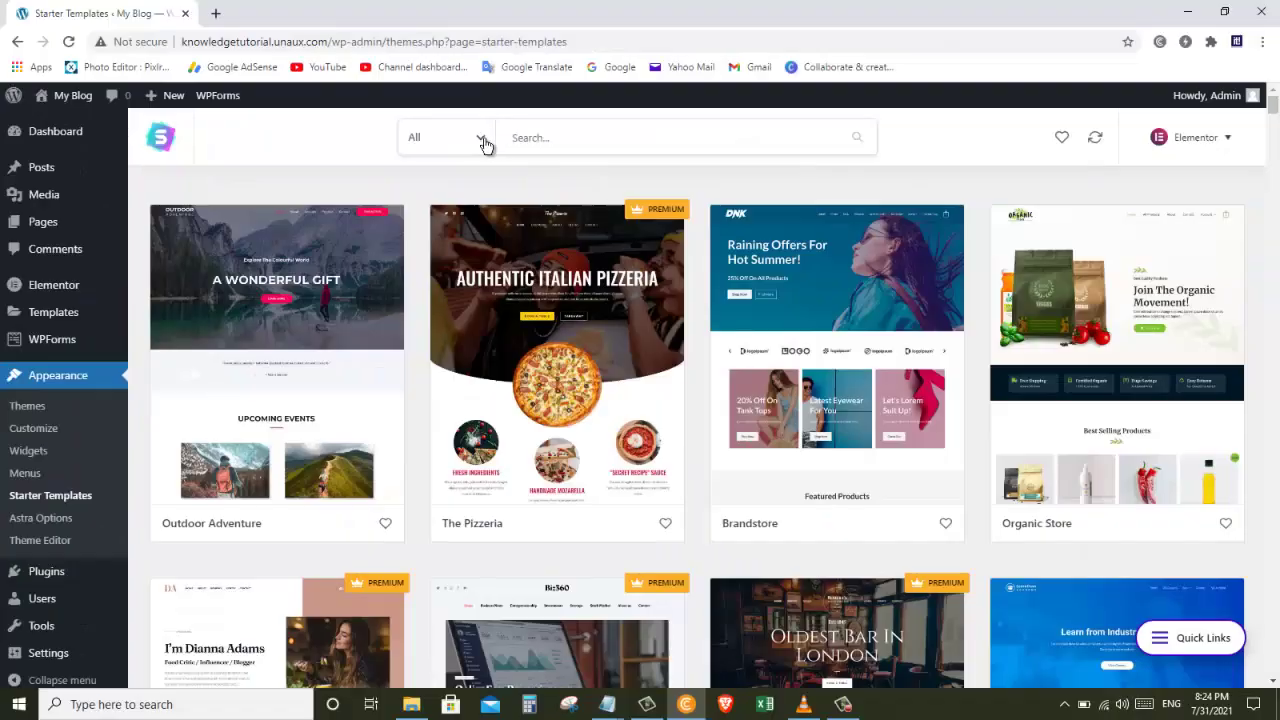
pyautogui.click(745, 57)
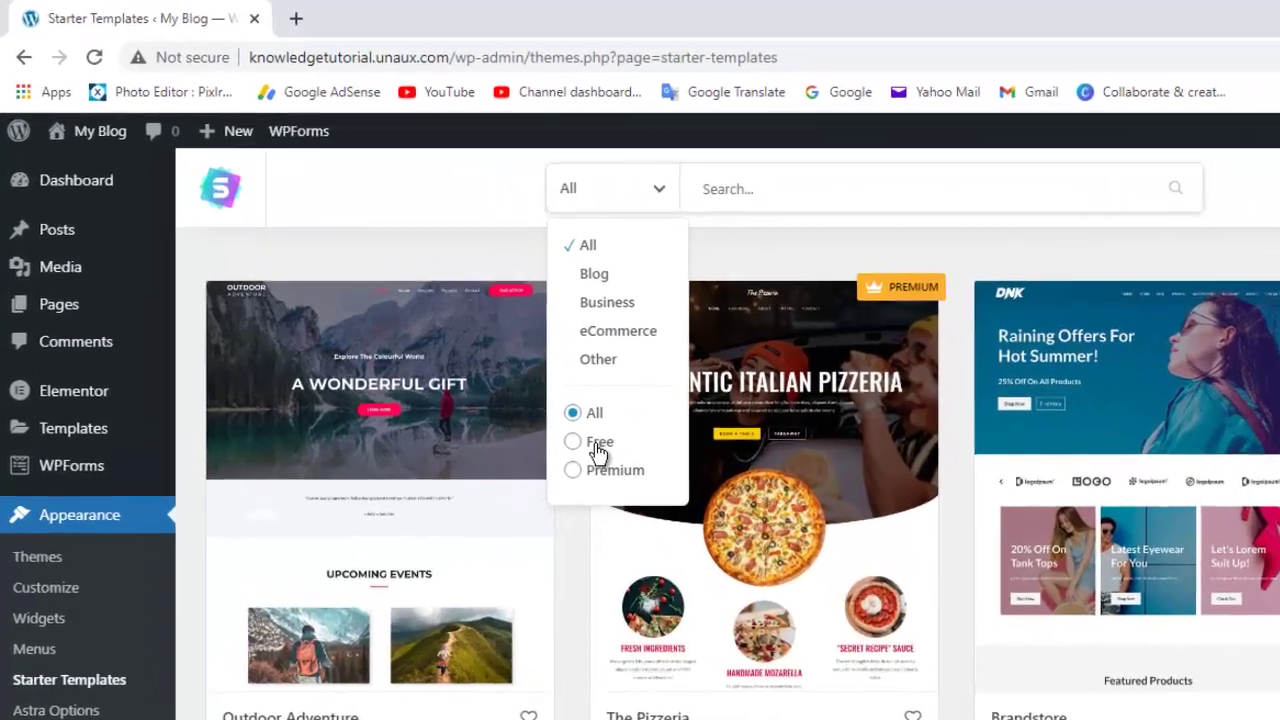
pyautogui.click(596, 446)
pyautogui.moveTo(1271, 128); pyautogui.dragTo(1274, 655)
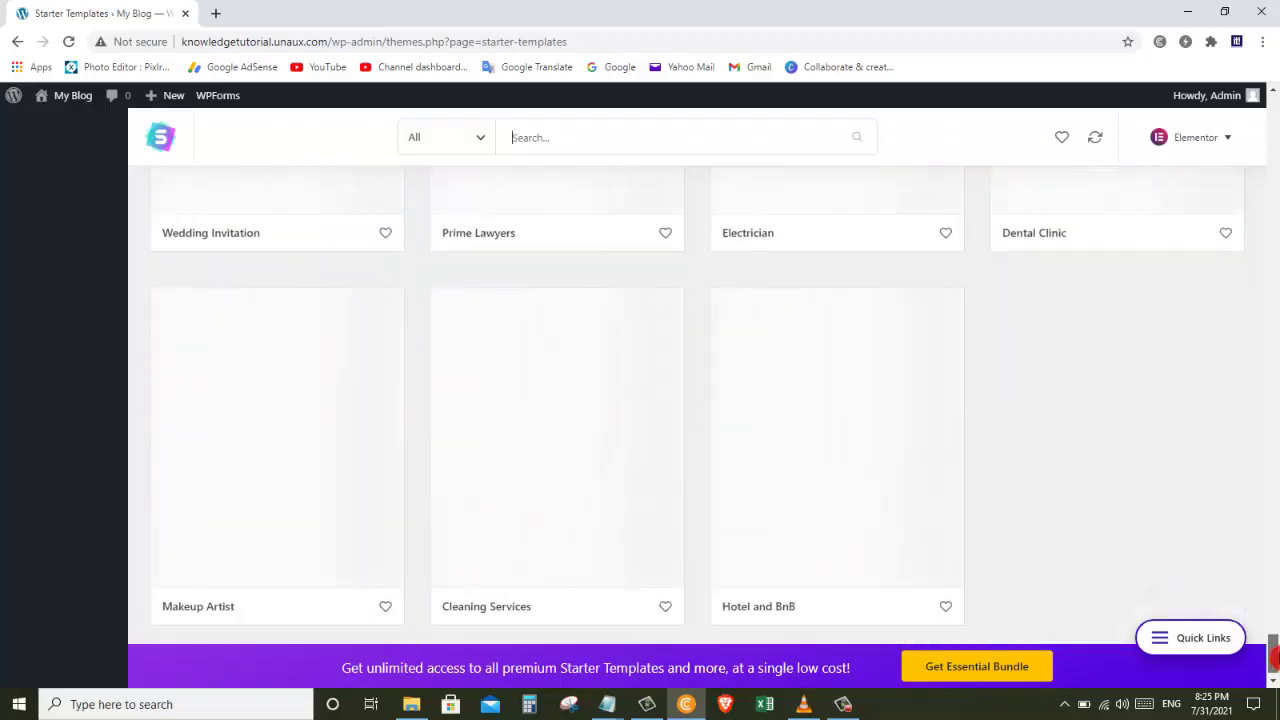
pyautogui.scroll(7, 1272, 630)
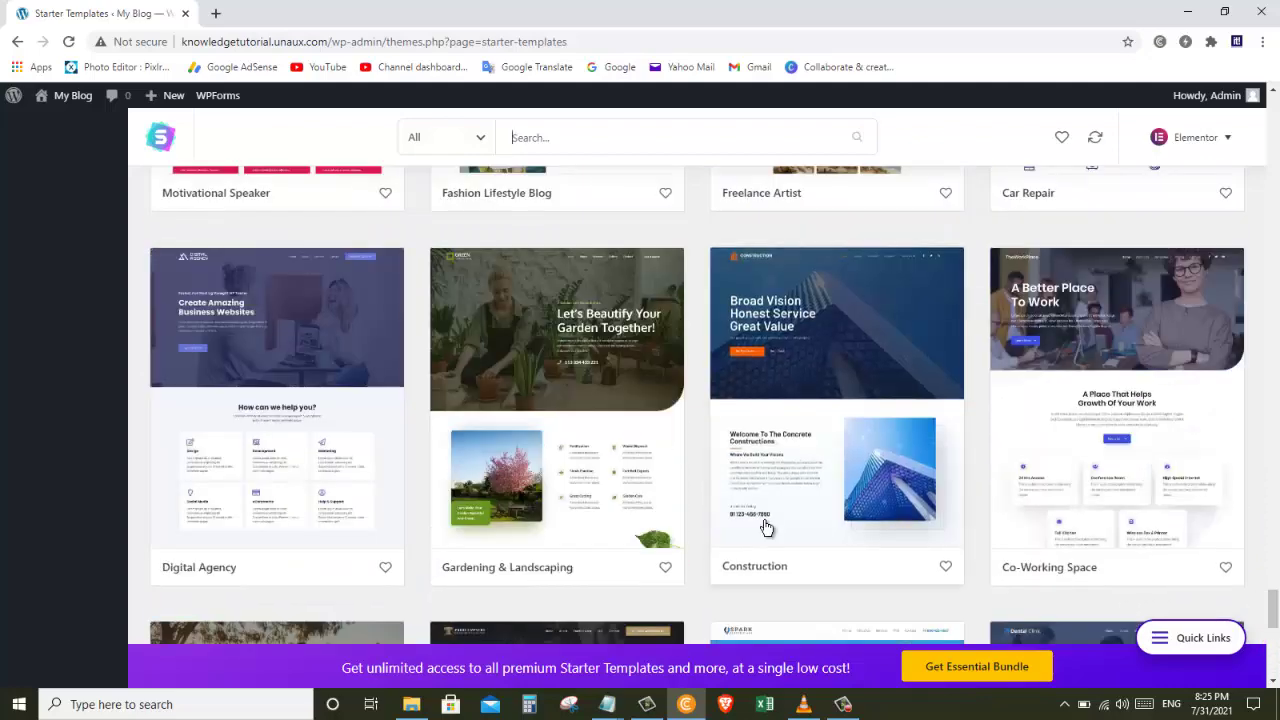
pyautogui.click(275, 400)
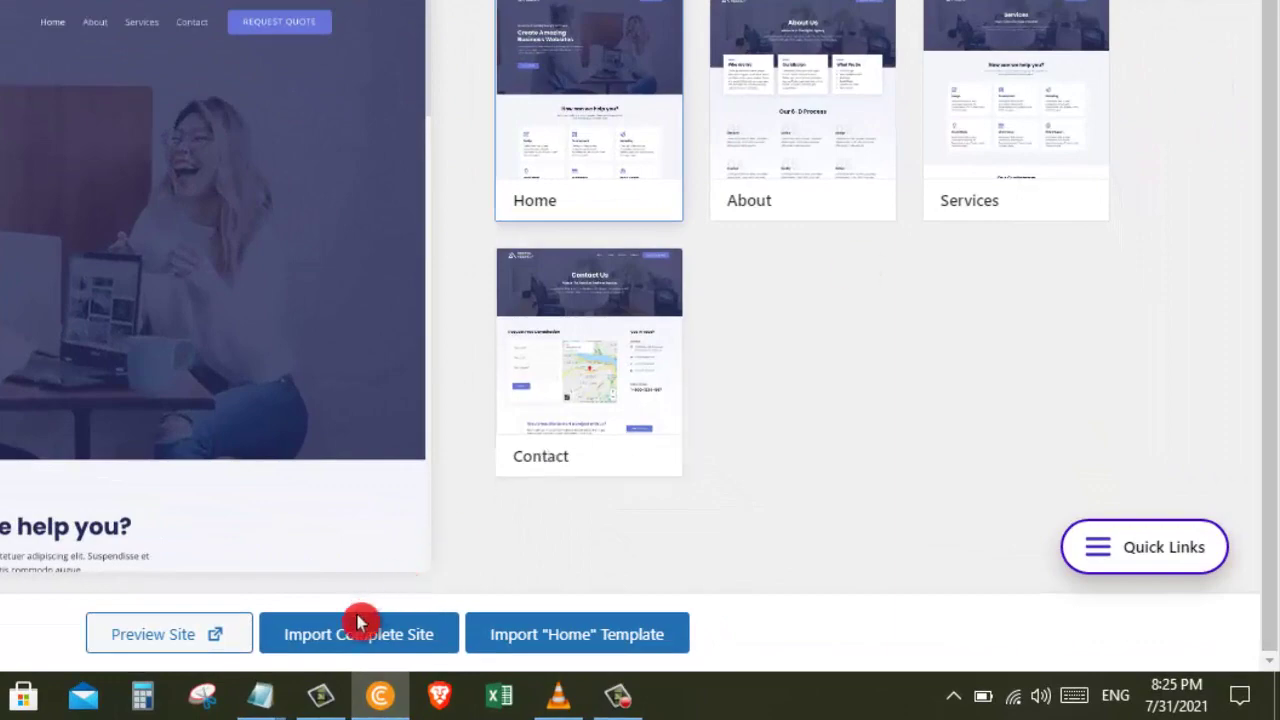
pyautogui.click(348, 635)
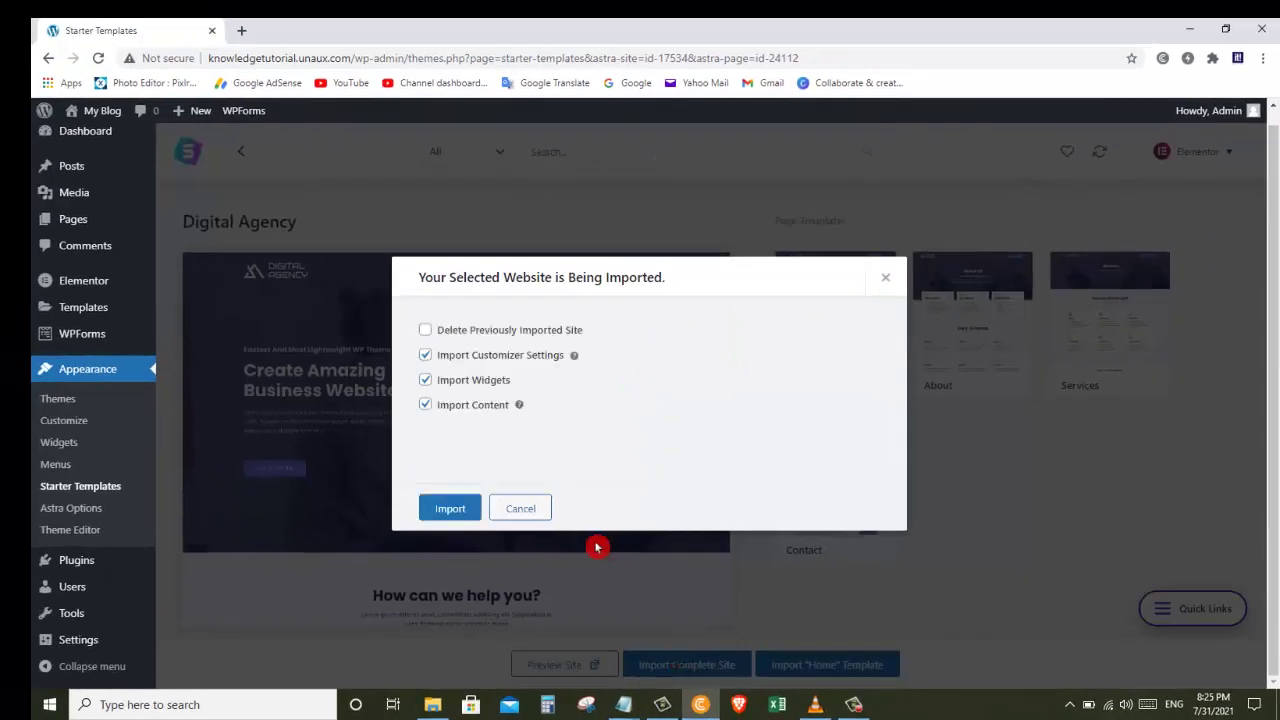
pyautogui.click(453, 508)
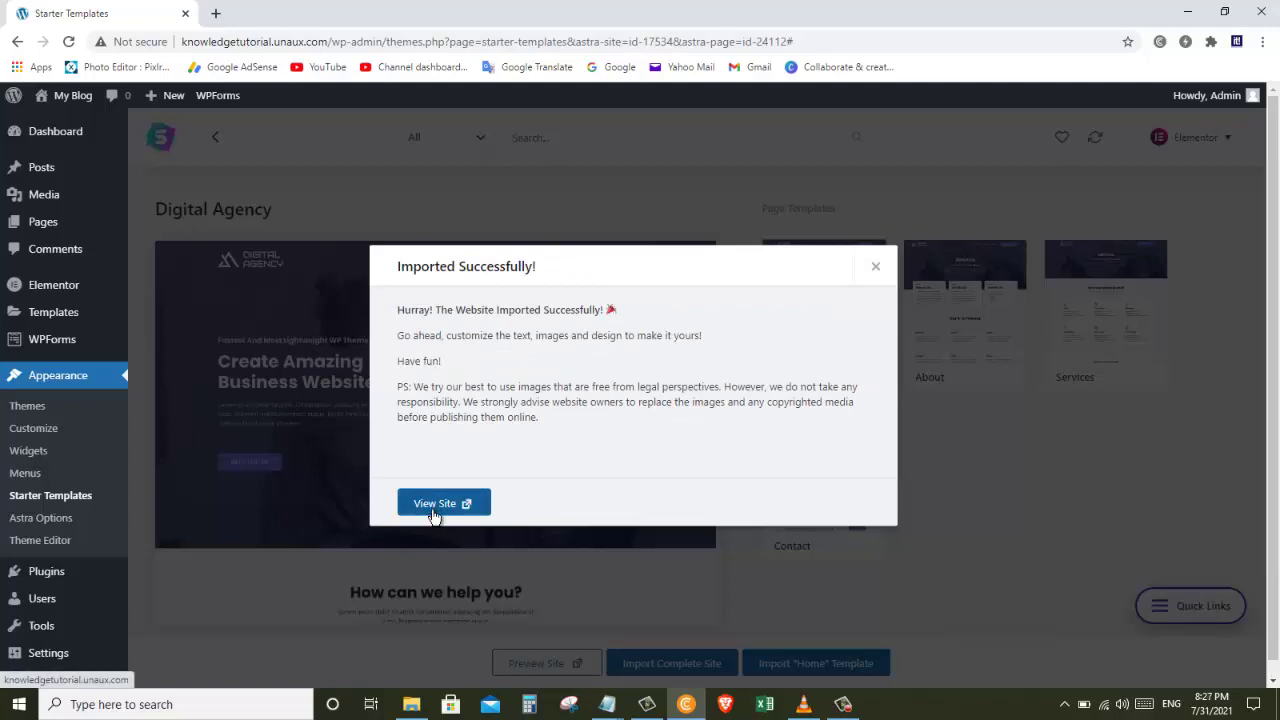
# Step: Open the imported Digital Agency site in a new tab and scroll through its About page
pyautogui.click(435, 507)
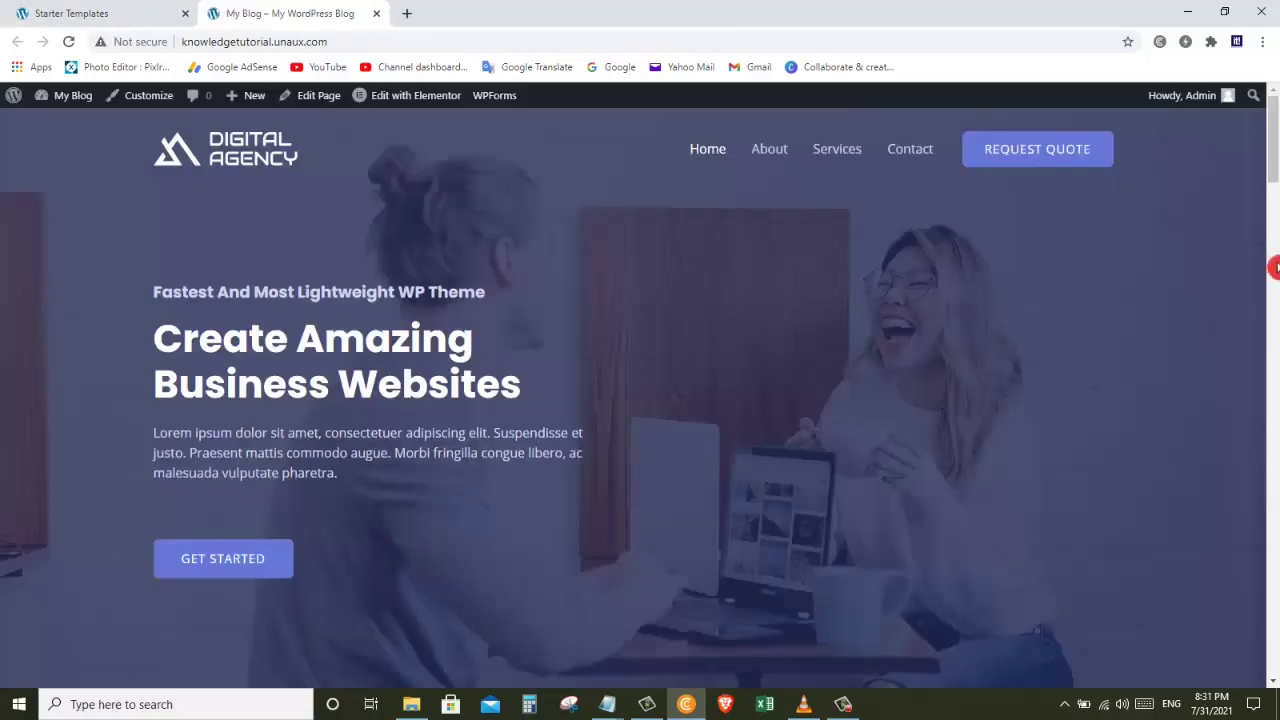
pyautogui.moveTo(1274, 146); pyautogui.dragTo(1014, 300)
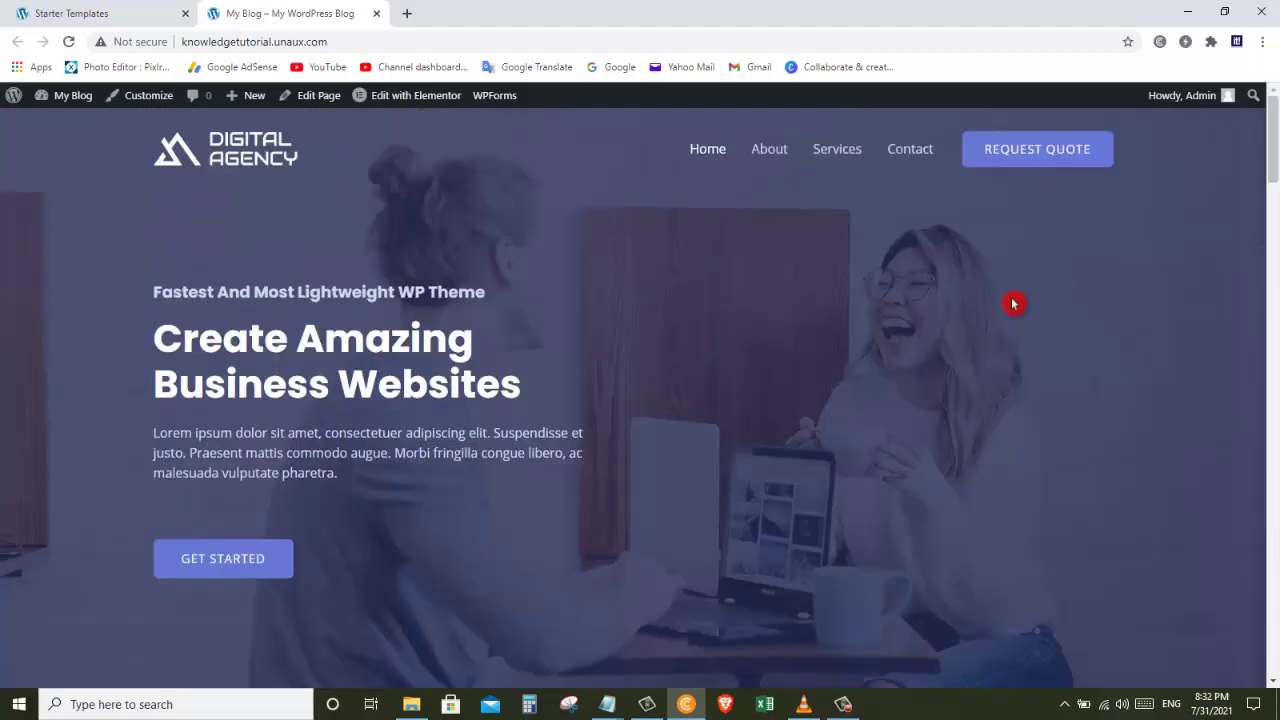
pyautogui.click(770, 152)
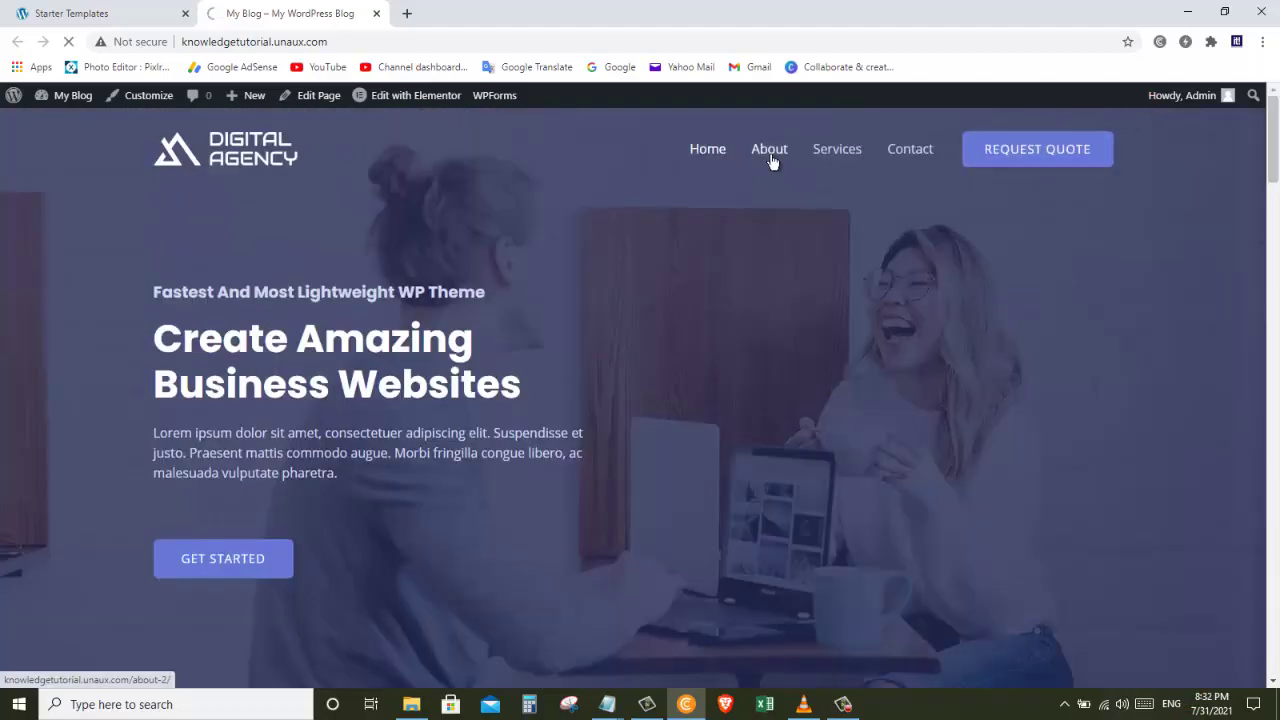
pyautogui.click(818, 187)
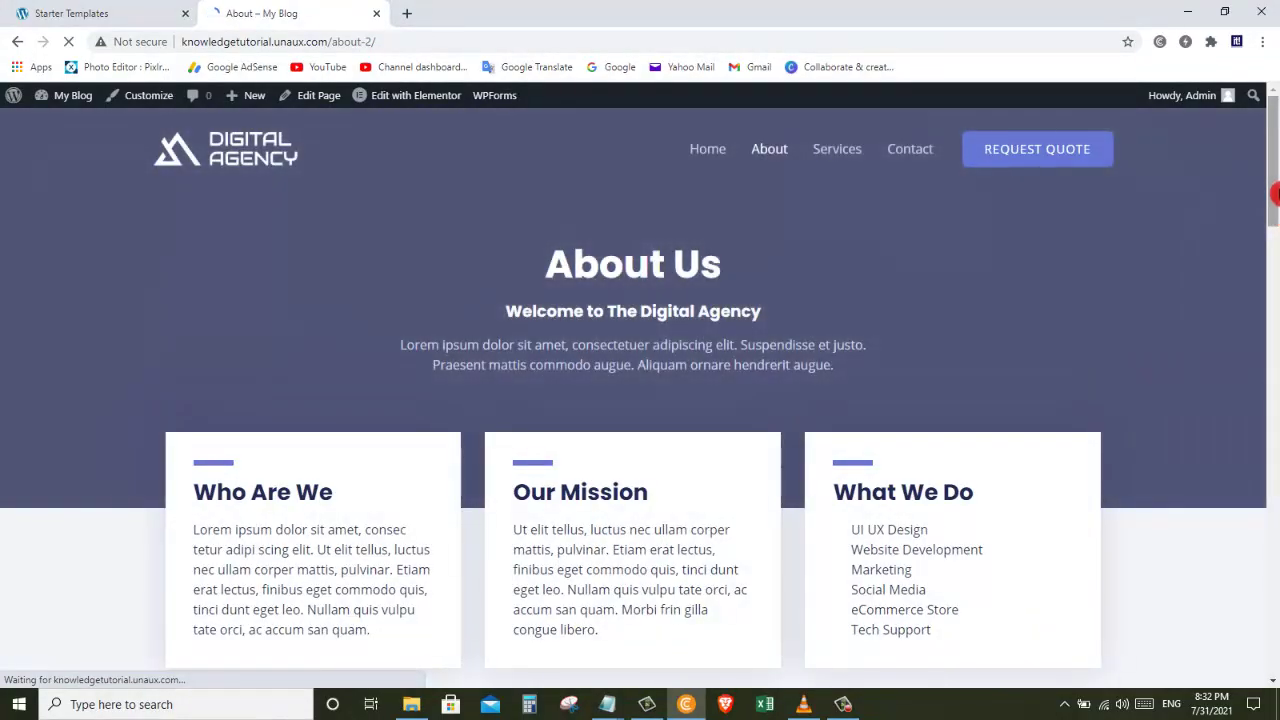
pyautogui.moveTo(1274, 192); pyautogui.dragTo(1275, 230)
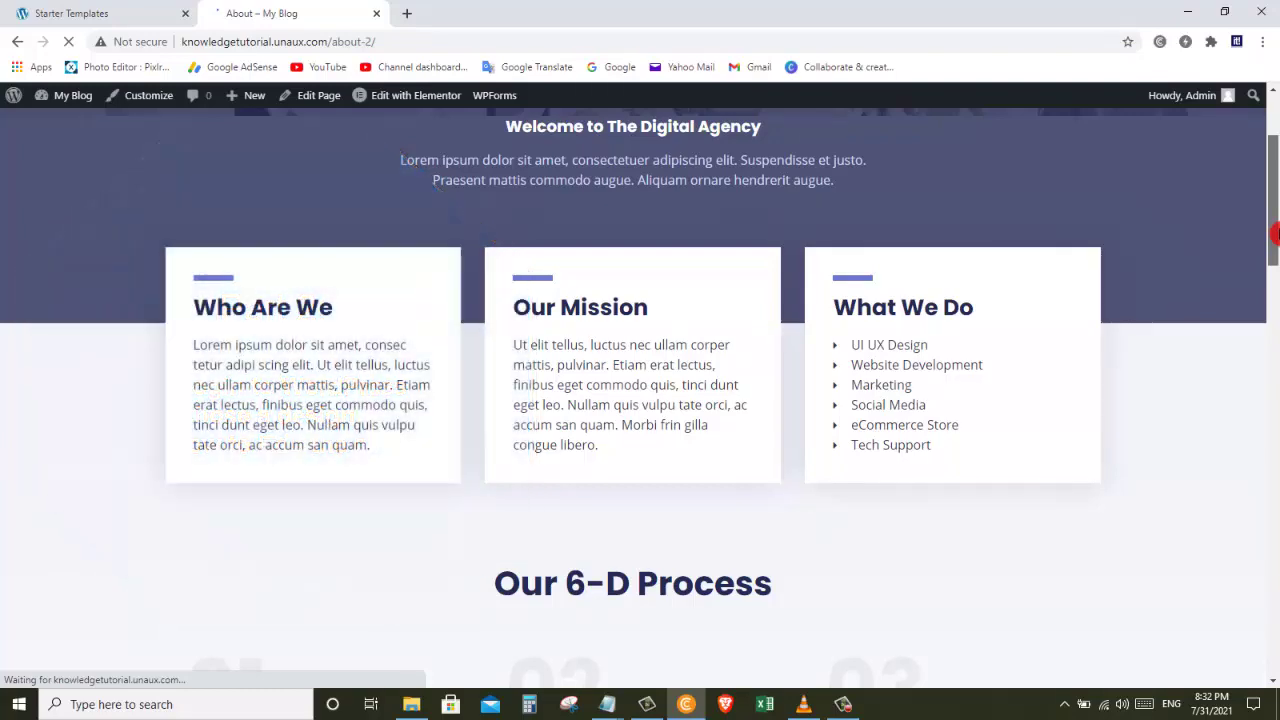
pyautogui.moveTo(1275, 232); pyautogui.dragTo(1275, 195)
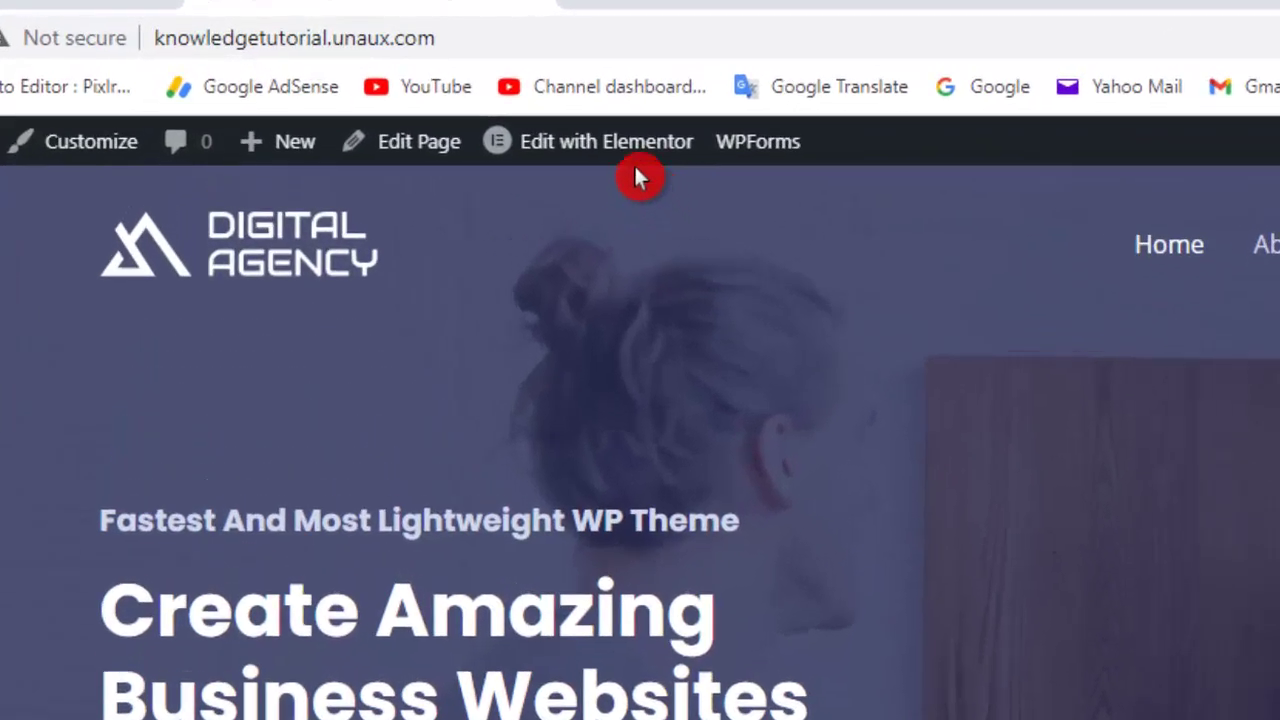
# Step: Edit Home in Elementor and retype the hero heading as 'Welcome to My Website'
pyautogui.moveTo(448, 112)
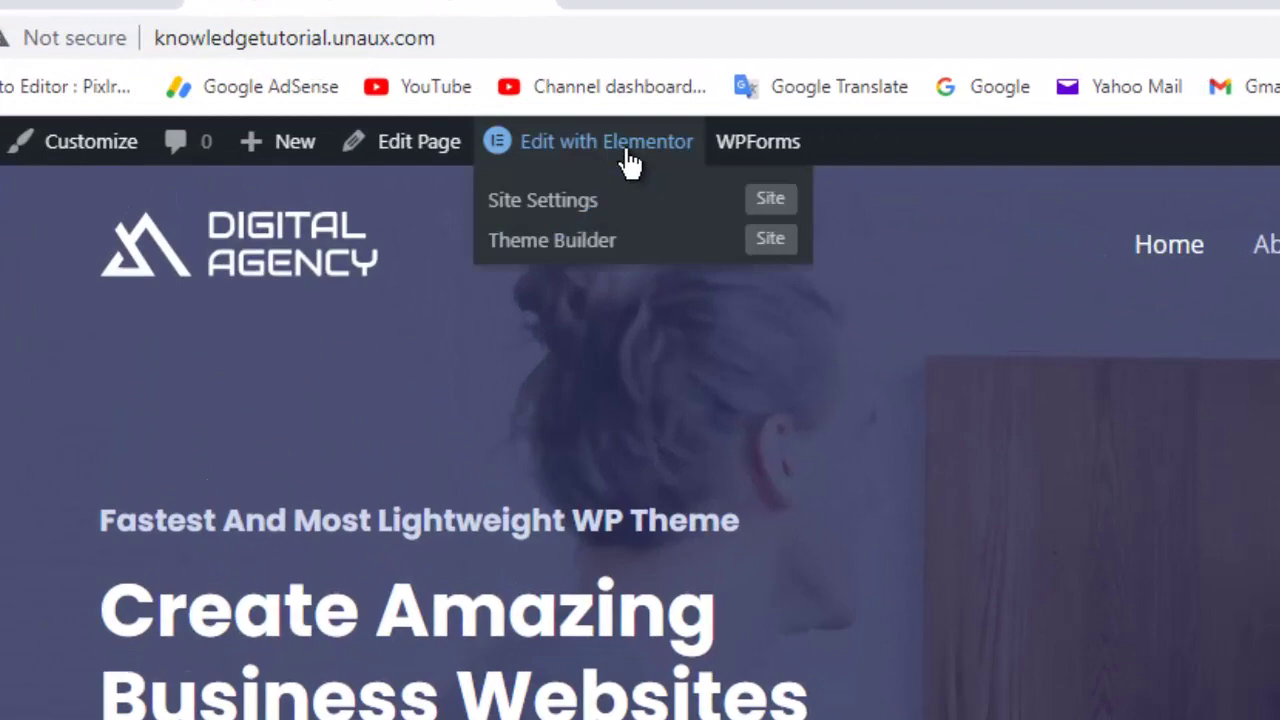
pyautogui.click(628, 155)
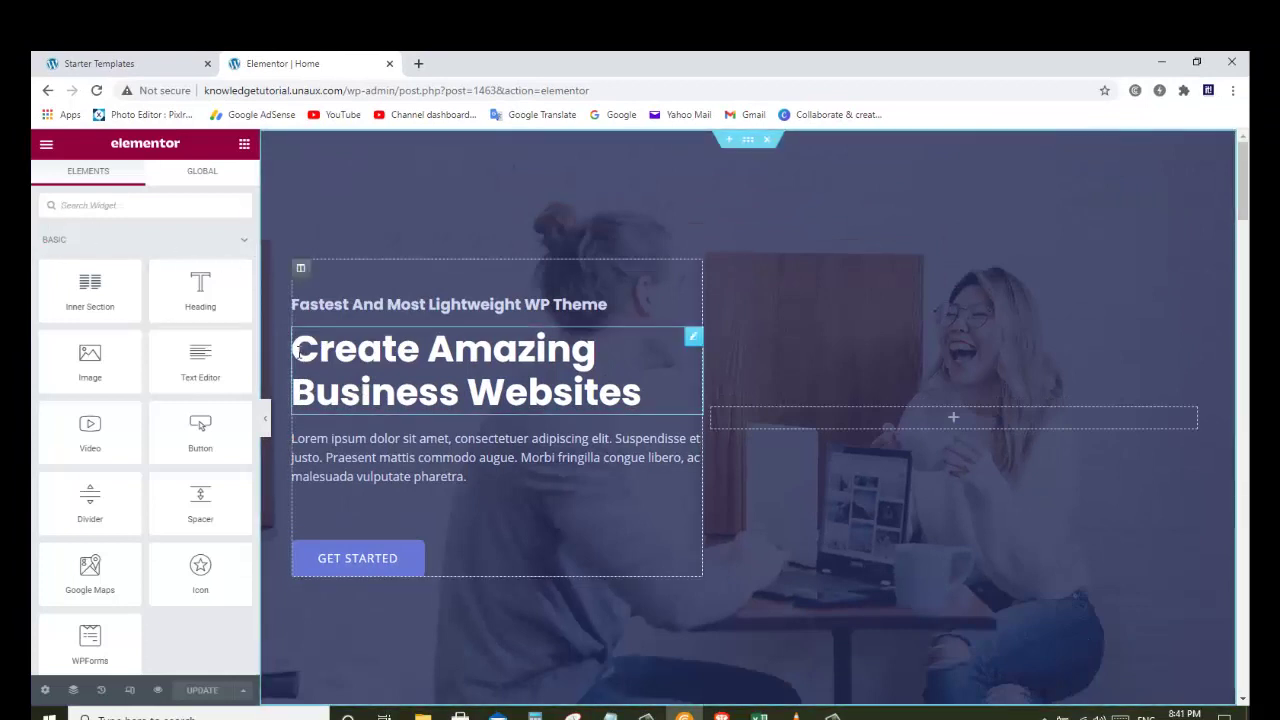
pyautogui.moveTo(299, 351); pyautogui.dragTo(658, 396)
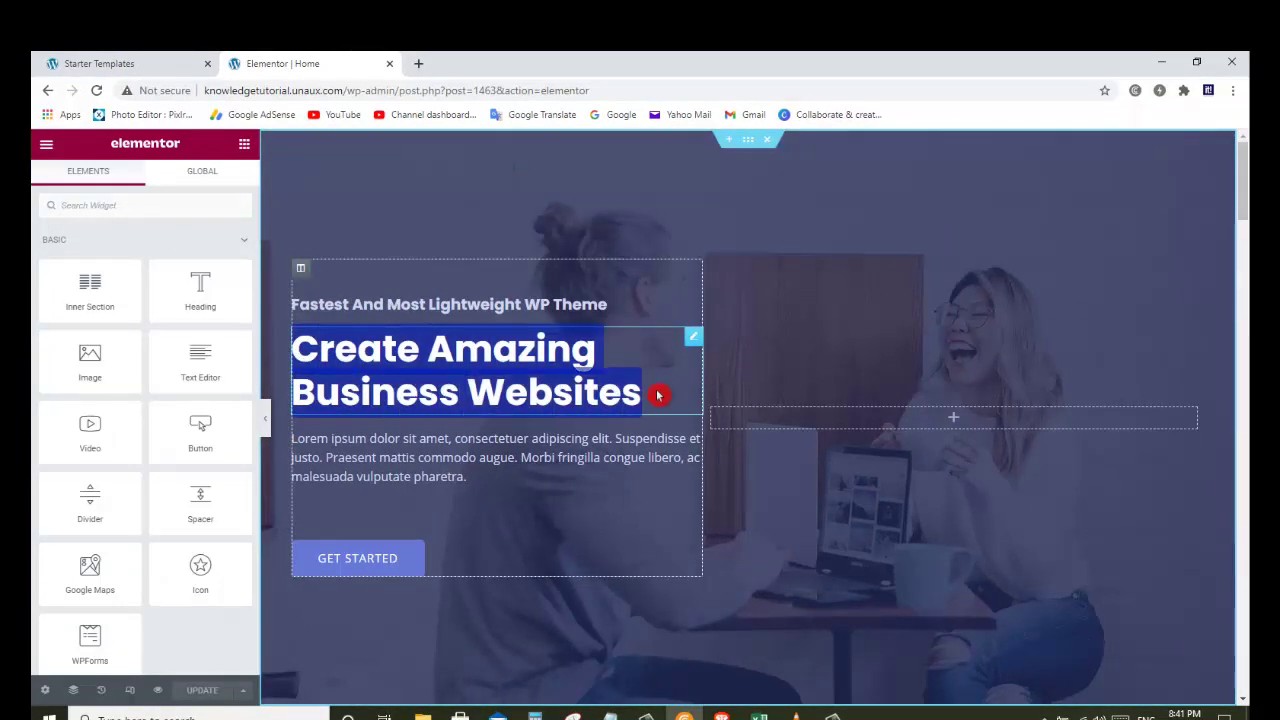
pyautogui.write('Welo')
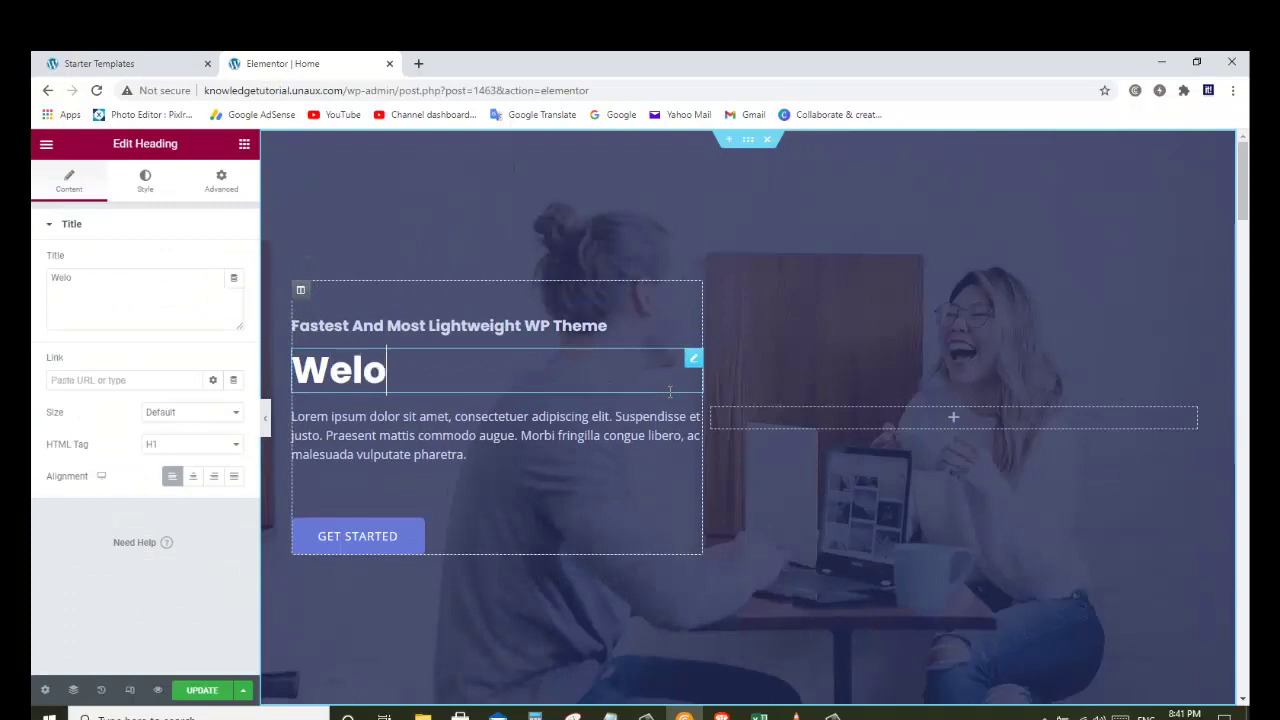
pyautogui.write('c')
pyautogui.press('BackSpace')
pyautogui.press('BackSpace')
pyautogui.write('come to ')
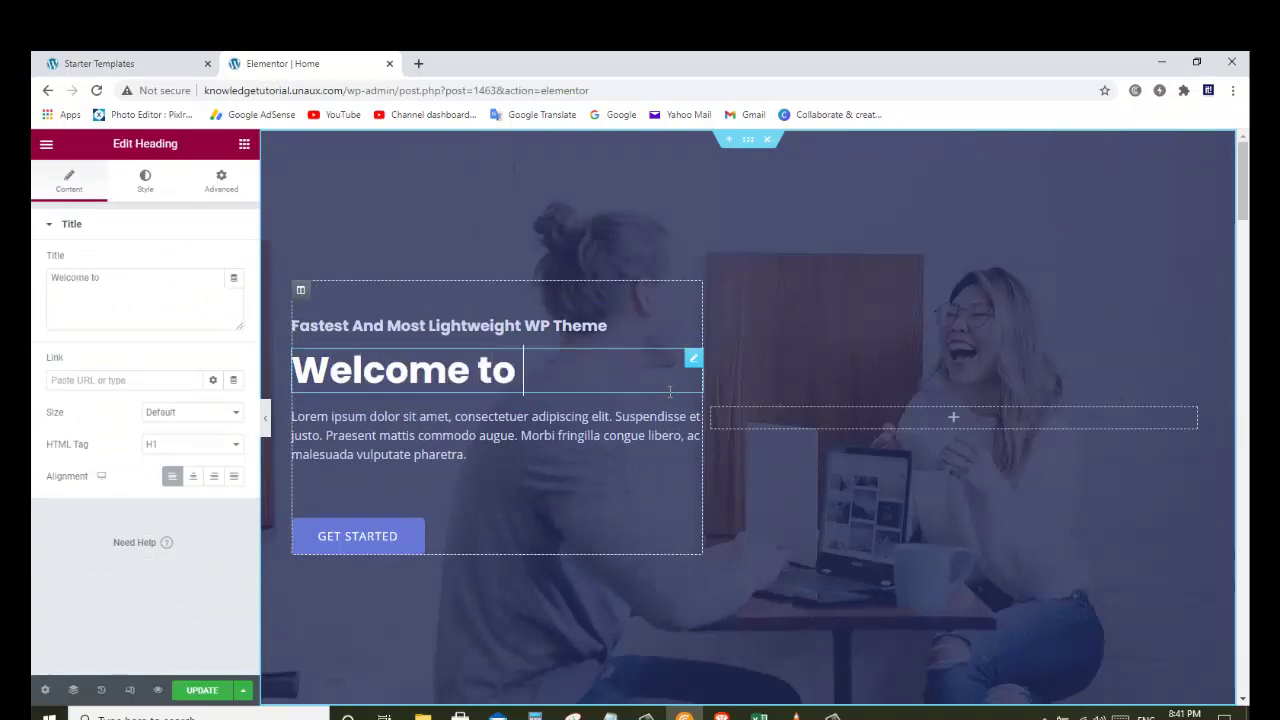
pyautogui.write('My')
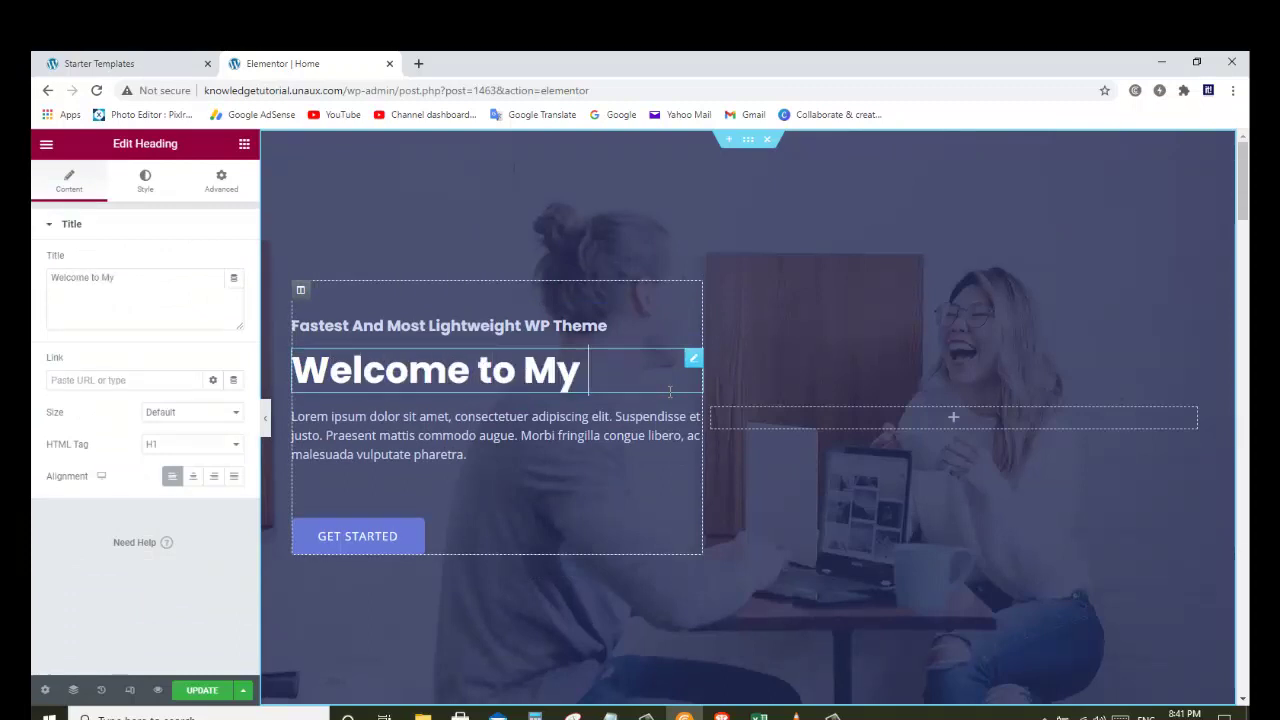
pyautogui.write(' Website')
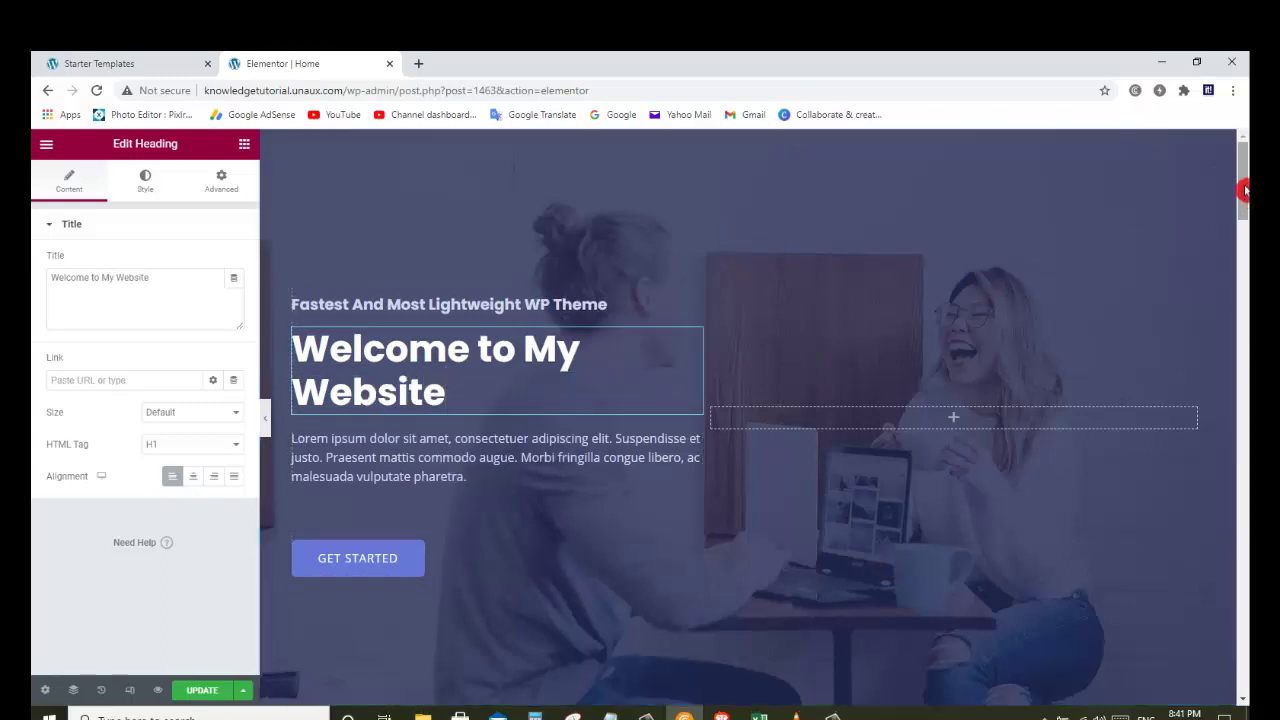
# Step: Select the testimonial and open Choose Image to pick a replacement photo
pyautogui.moveTo(1245, 190); pyautogui.dragTo(1240, 486)
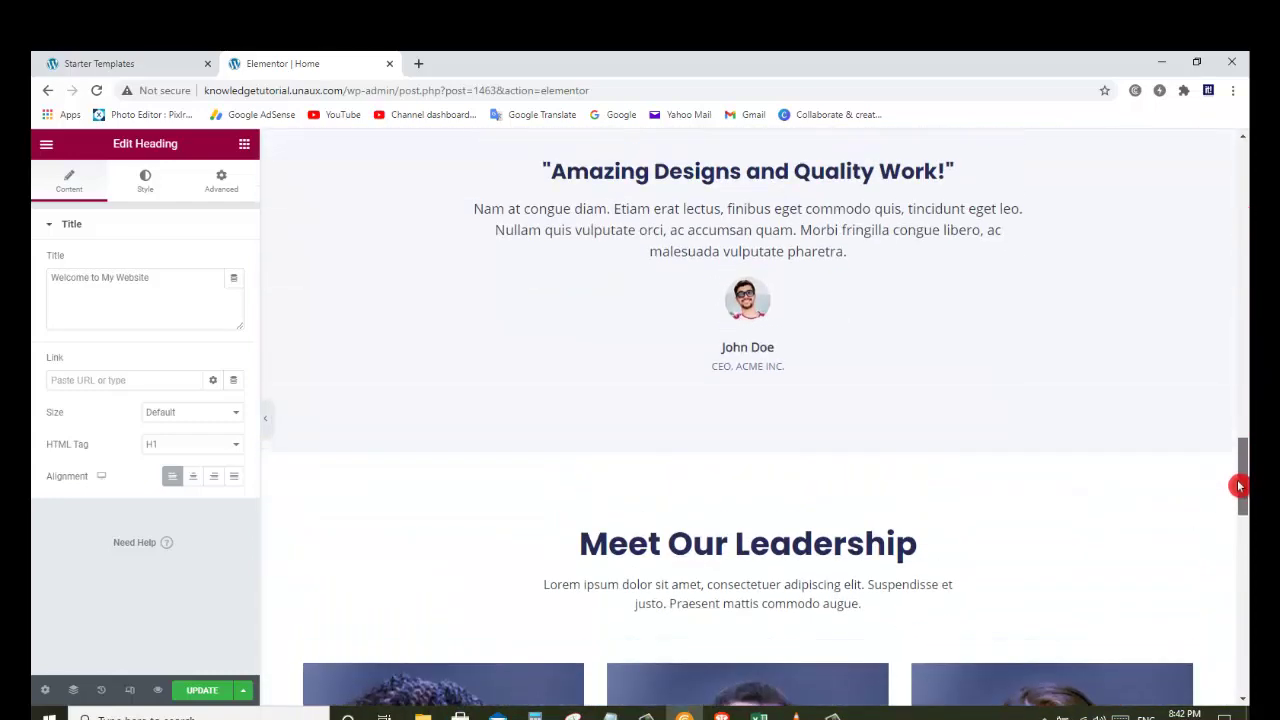
pyautogui.click(751, 308)
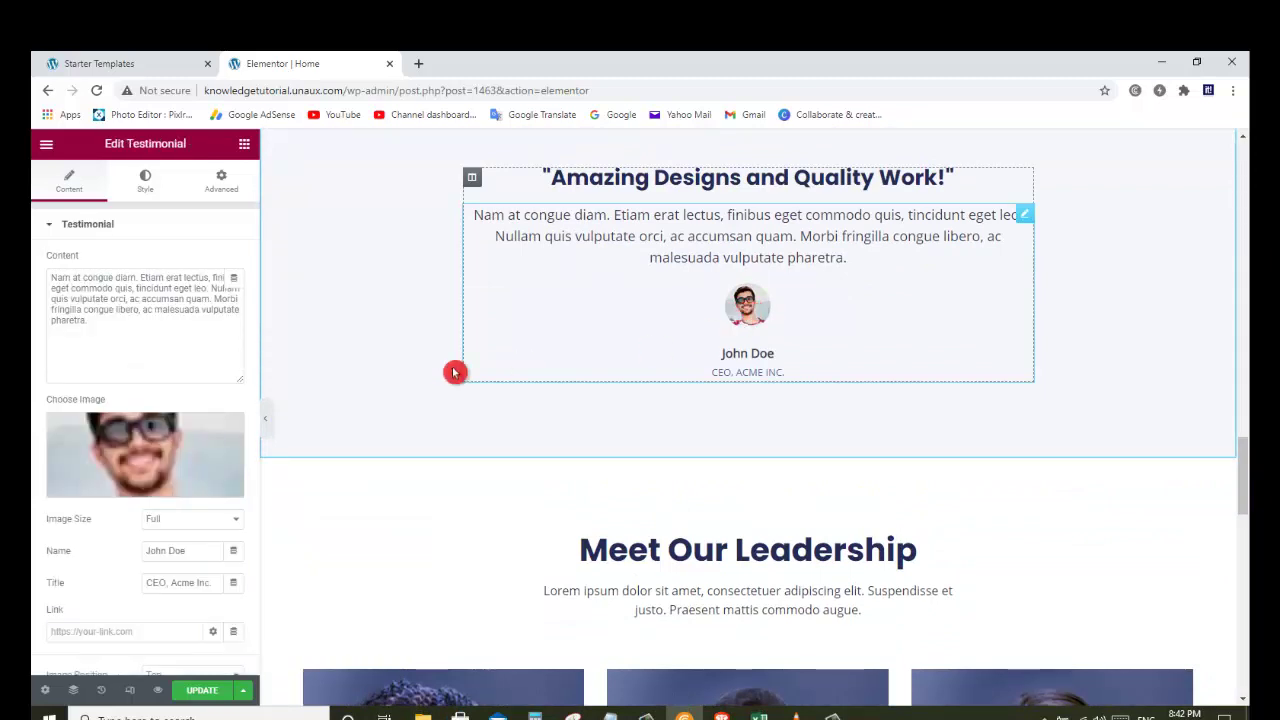
pyautogui.moveTo(199, 453)
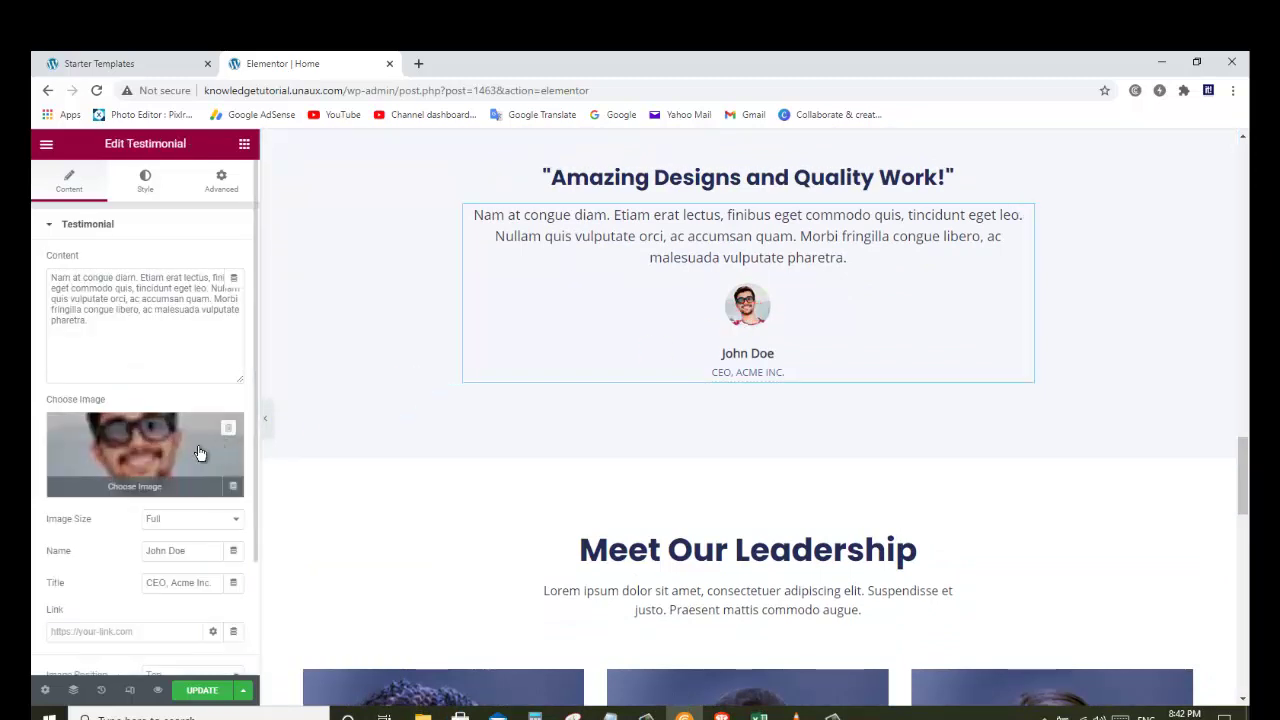
pyautogui.click(140, 488)
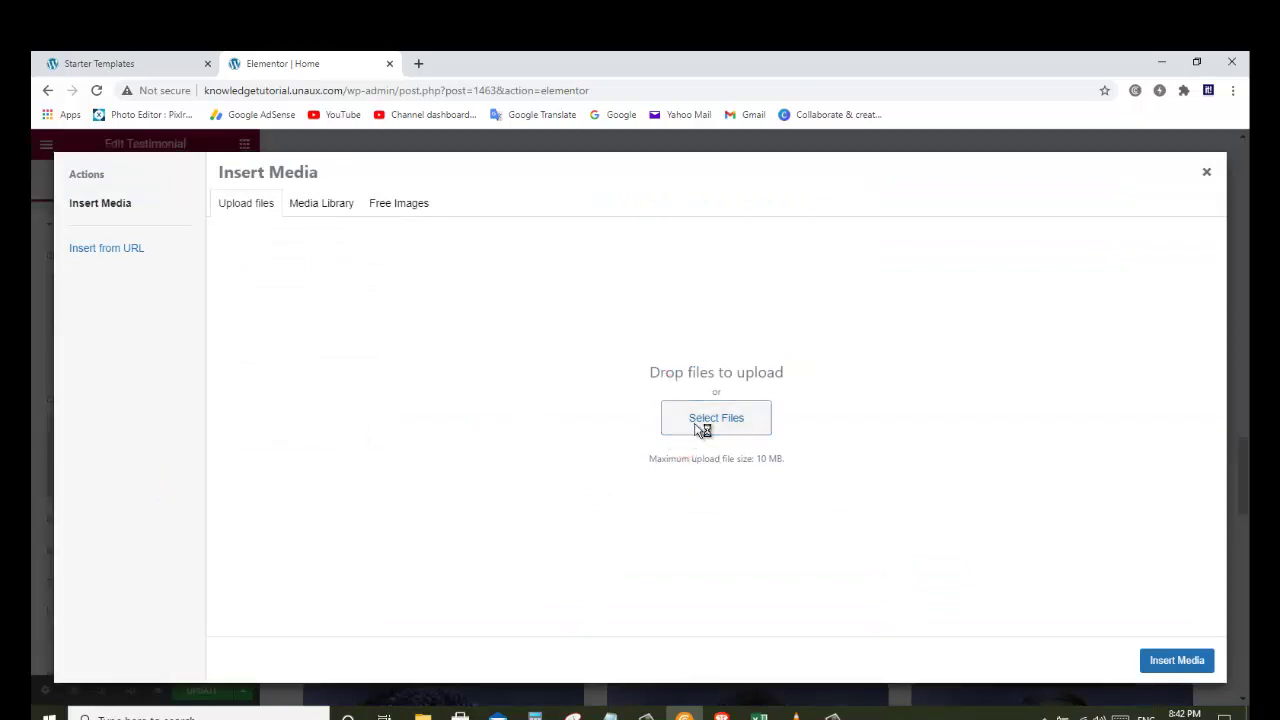
# Step: Upload download (5) from the Desktop as the testimonial photo and delete the quote text
pyautogui.click(697, 430)
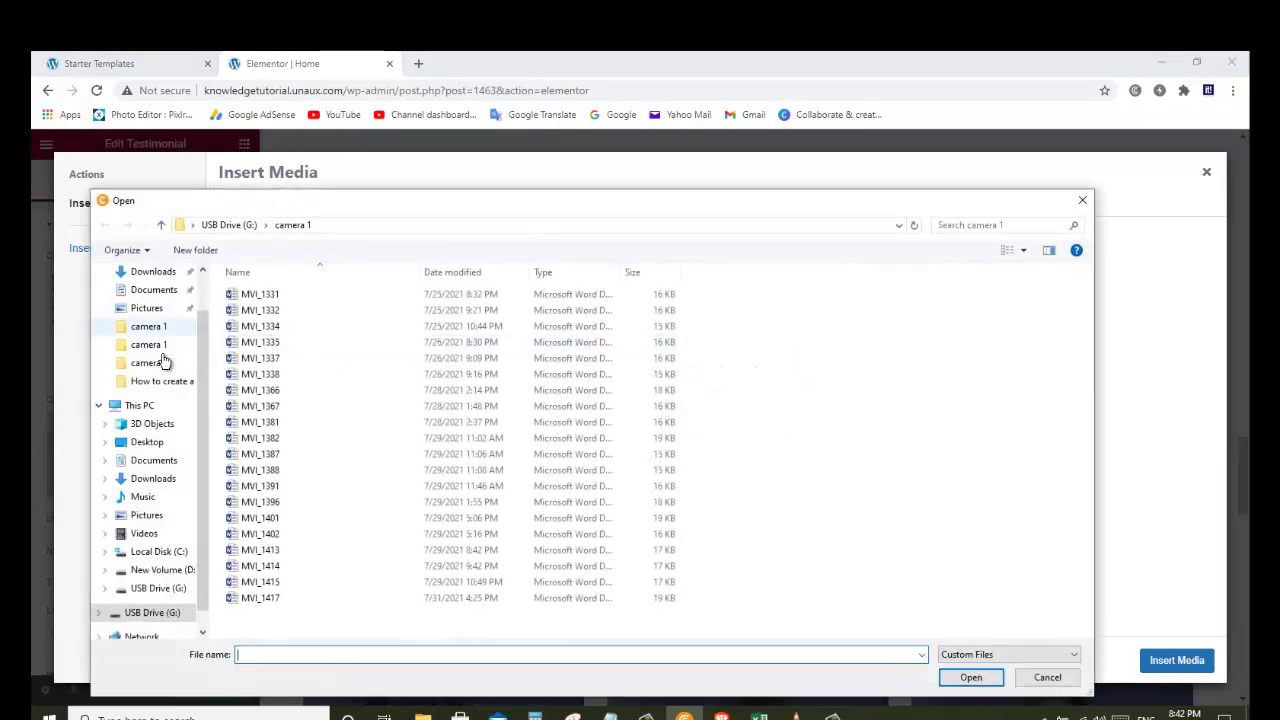
pyautogui.click(149, 446)
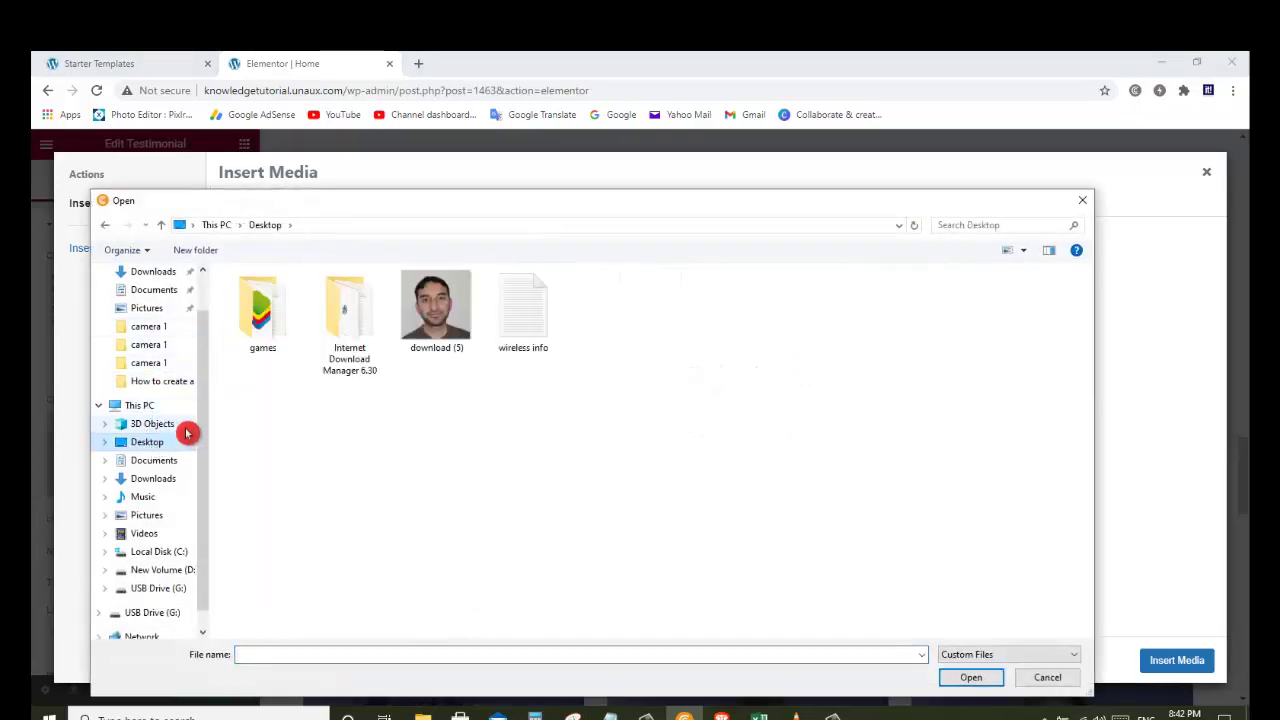
pyautogui.click(430, 318)
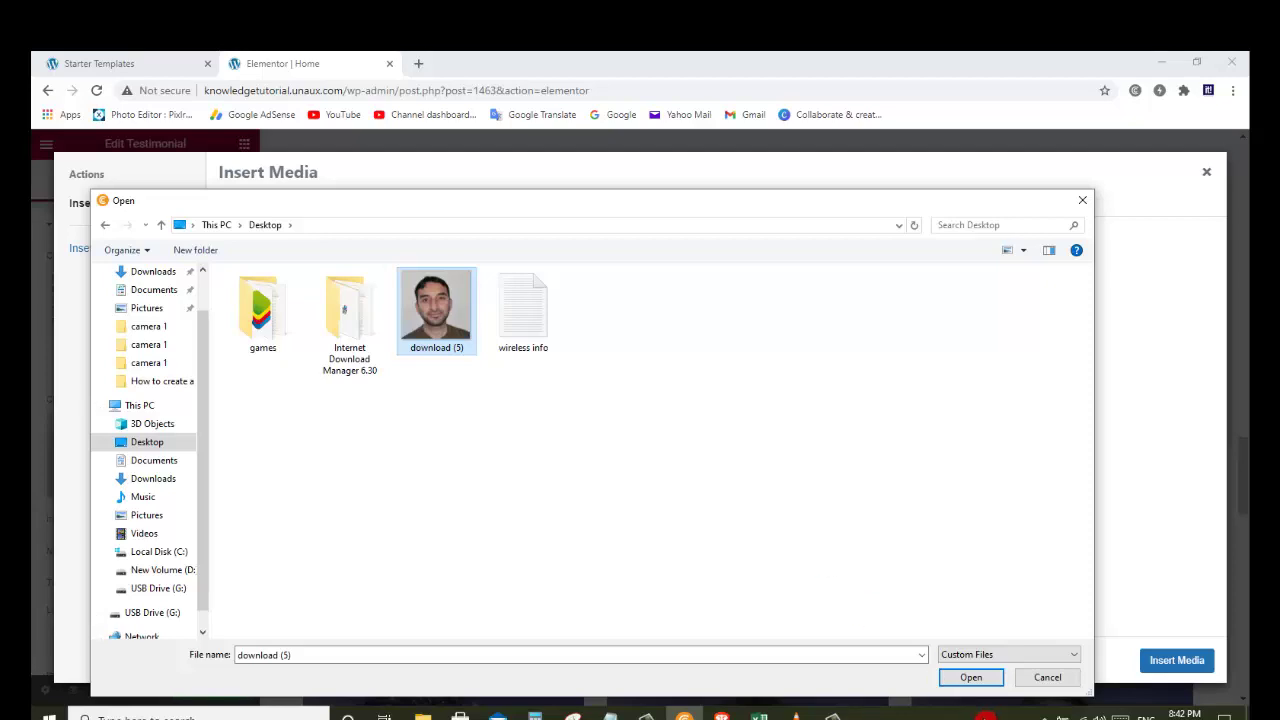
pyautogui.click(975, 678)
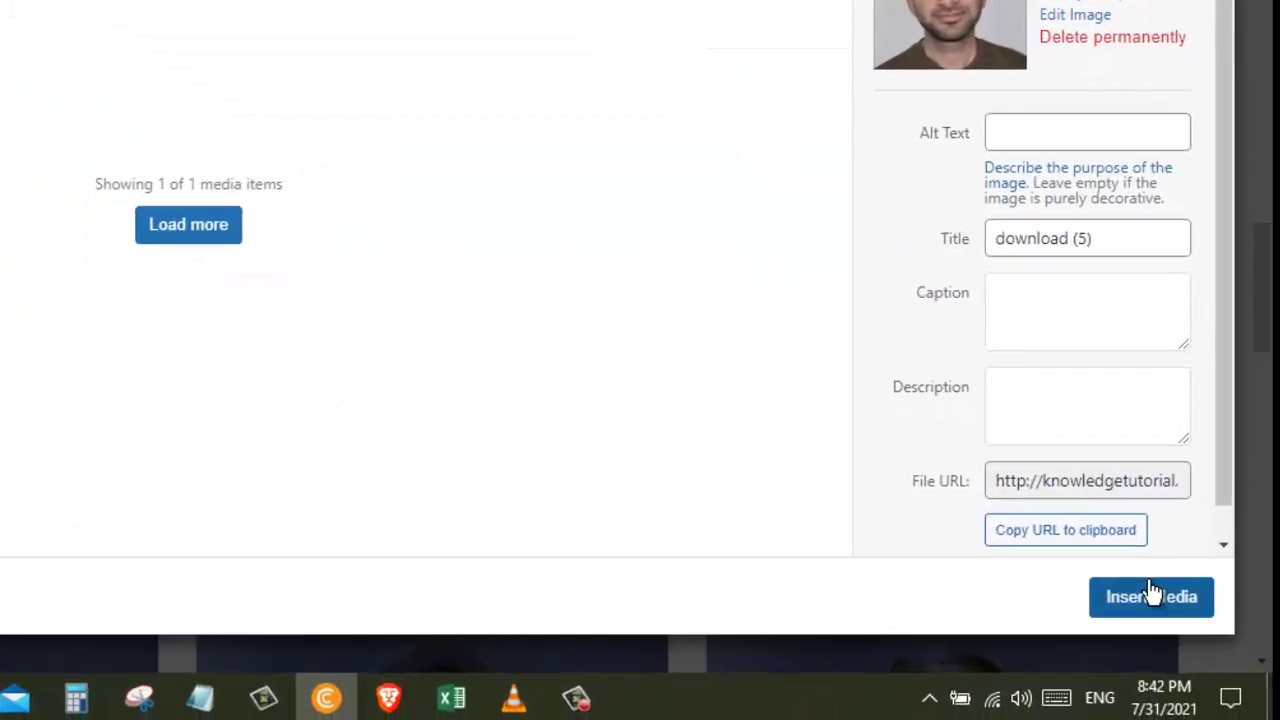
pyautogui.click(1145, 582)
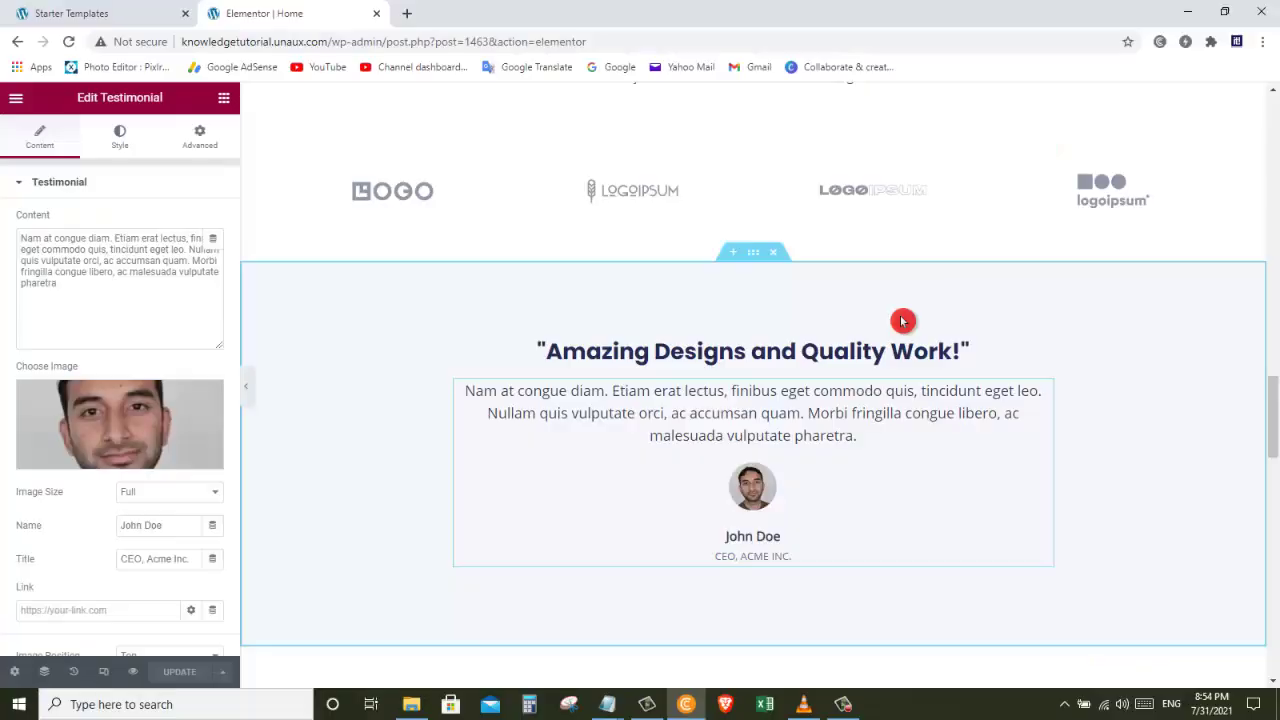
pyautogui.hotkey('ctrl', 'a')
pyautogui.press('Delete')
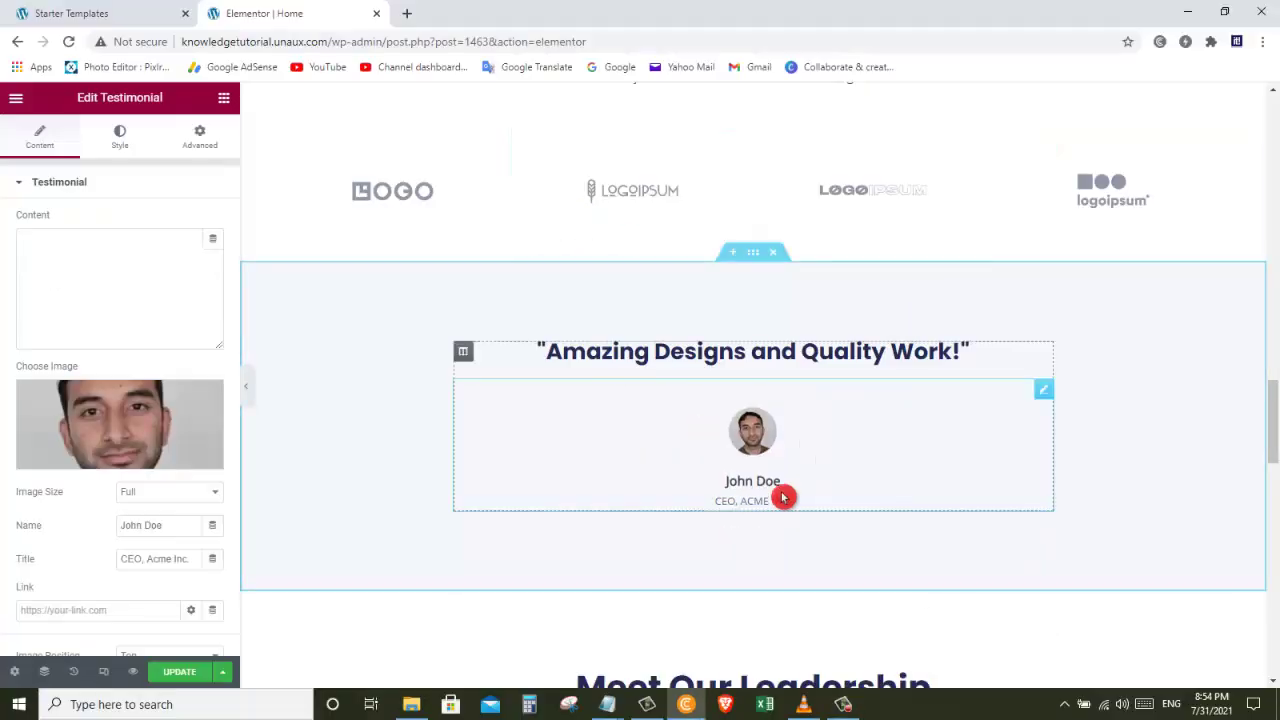
# Step: Replace the placeholder name John Doe with the reviewer's name
pyautogui.moveTo(780, 482); pyautogui.dragTo(726, 481)
pyautogui.press('Right')
pyautogui.press('BackSpace')
pyautogui.press('BackSpace')
pyautogui.press('BackSpace')
pyautogui.press('BackSpace')
pyautogui.press('BackSpace')
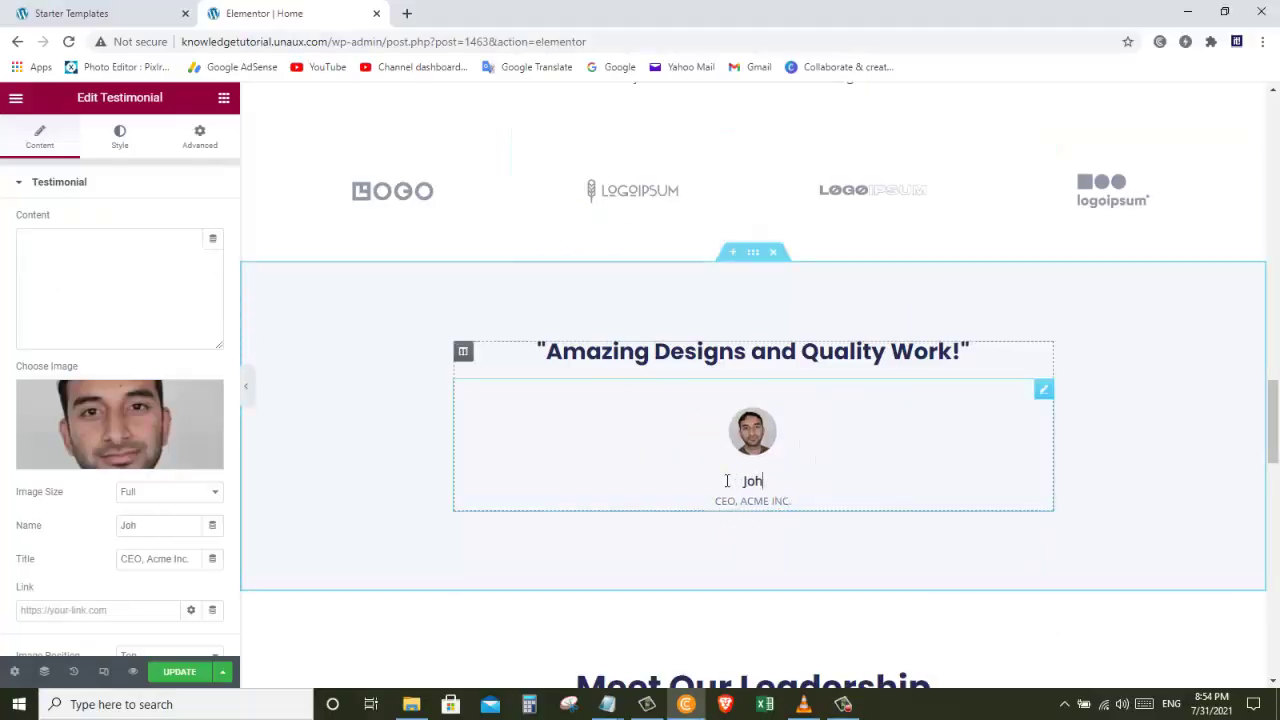
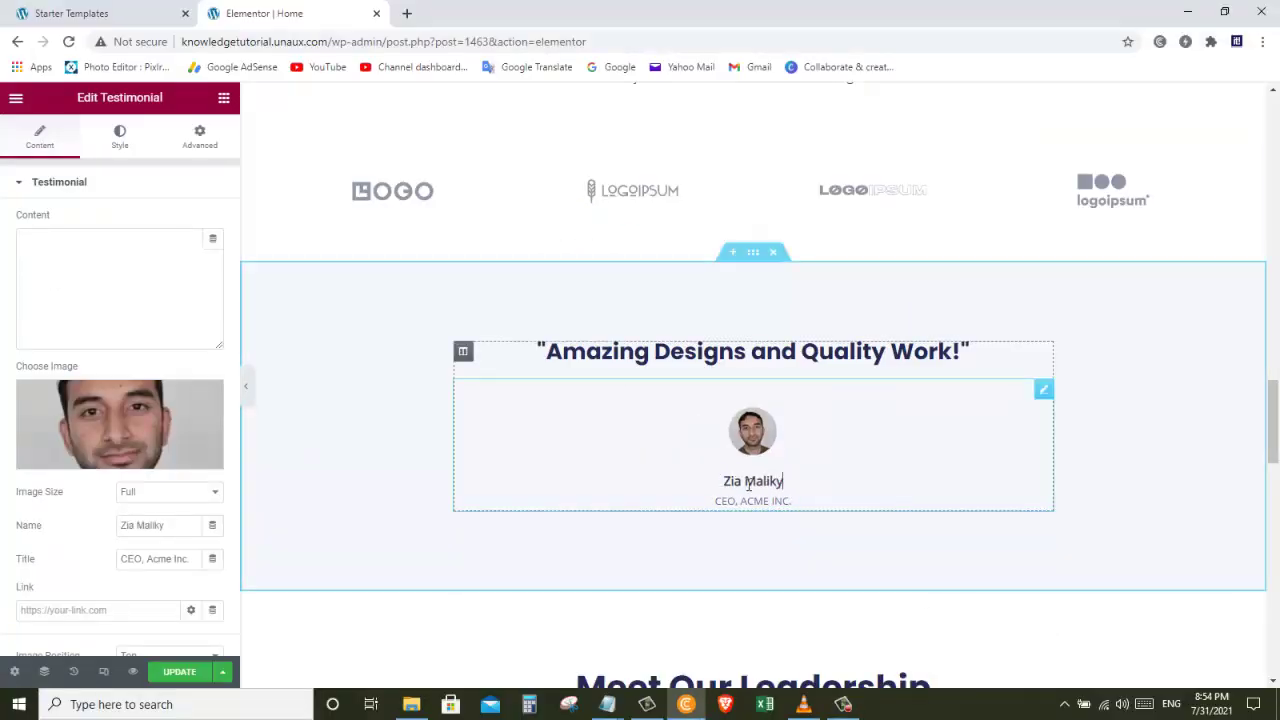
# Step: Change the title CEO, ACME INC. to 'Information technology' and save the page with Update
pyautogui.moveTo(800, 508); pyautogui.dragTo(714, 501)
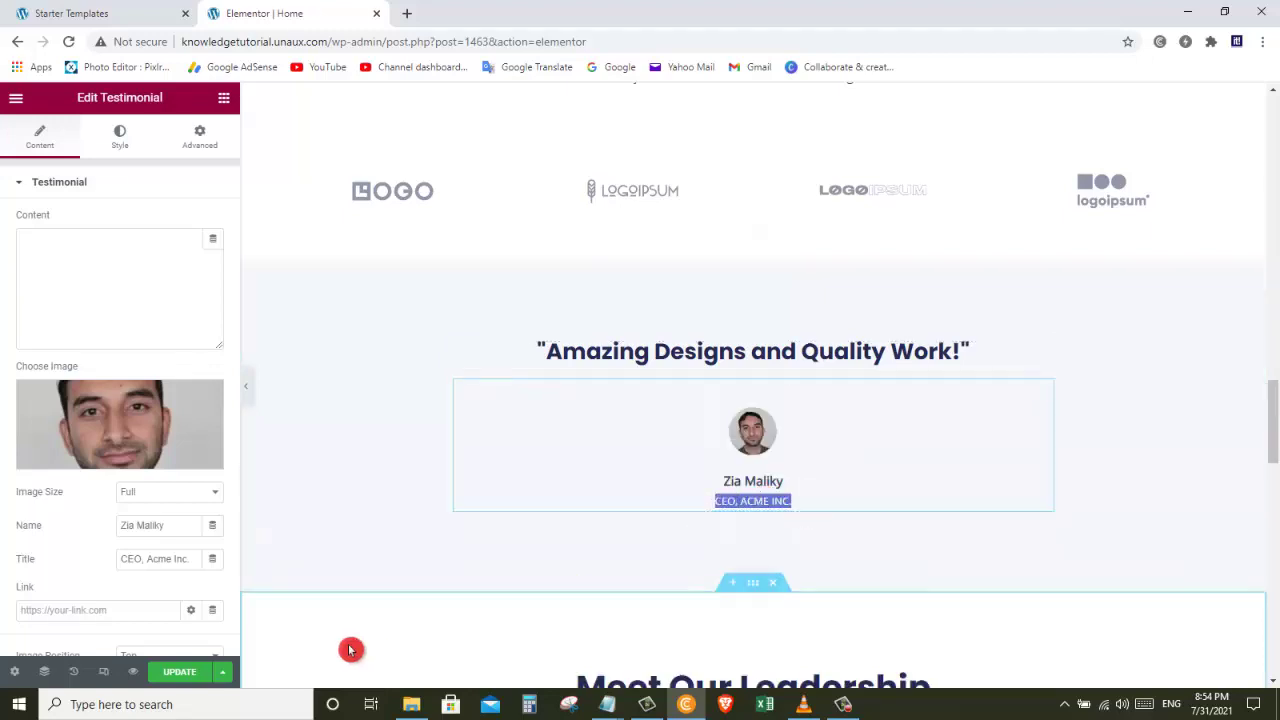
pyautogui.write('Information techn')
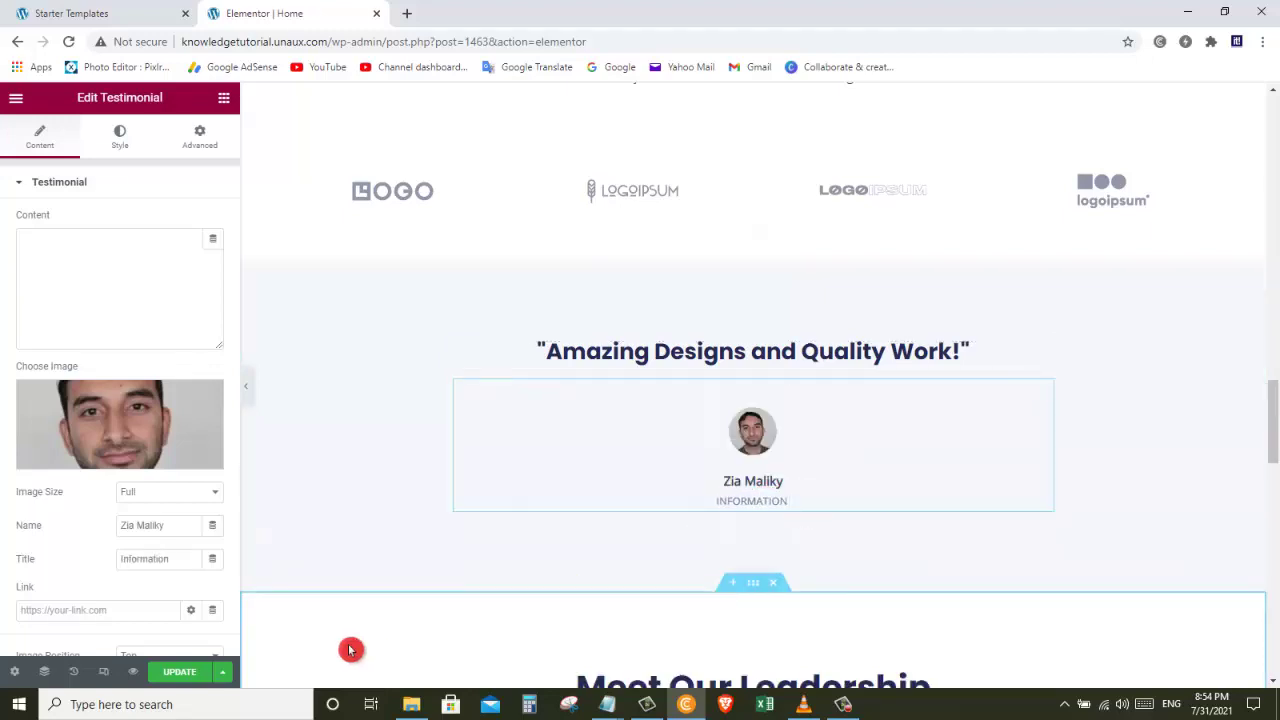
pyautogui.write('ology')
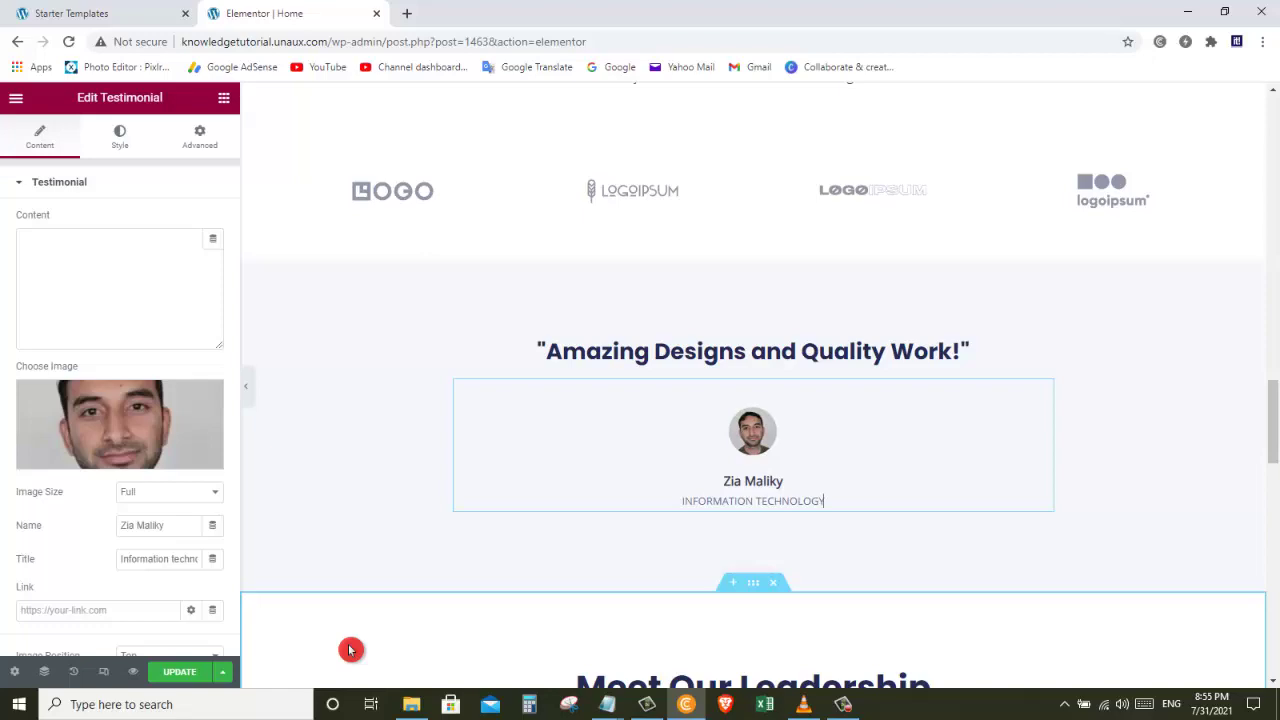
pyautogui.moveTo(1272, 420); pyautogui.dragTo(1270, 130)
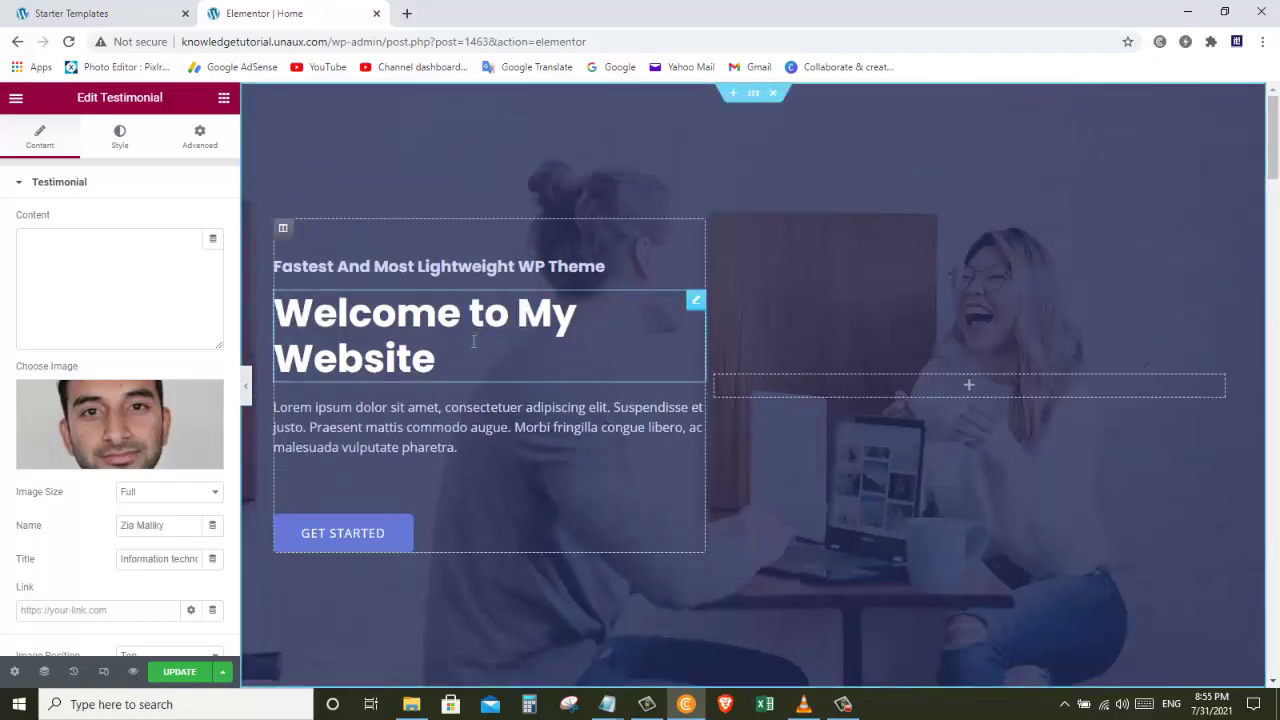
pyautogui.click(194, 673)
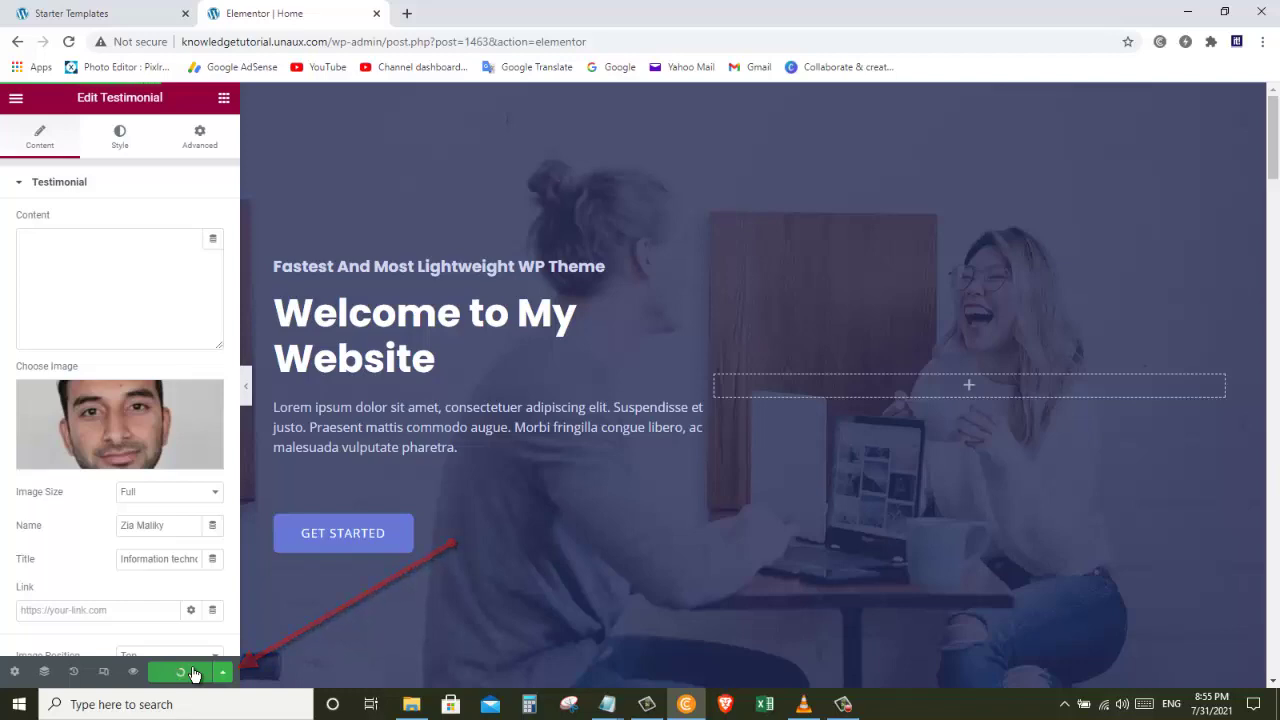
# Step: Check the updated testimonial on the live home page, then launch the Customizer
pyautogui.click(349, 381)
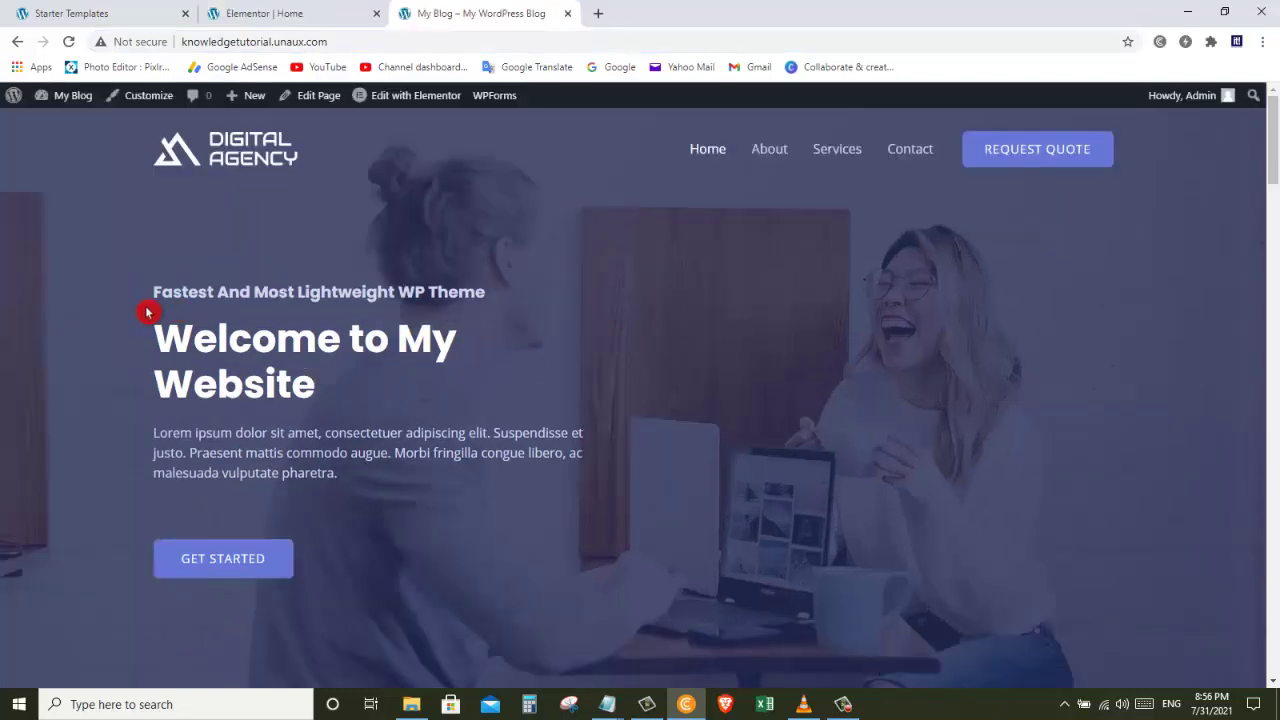
pyautogui.moveTo(1273, 150); pyautogui.dragTo(1273, 480)
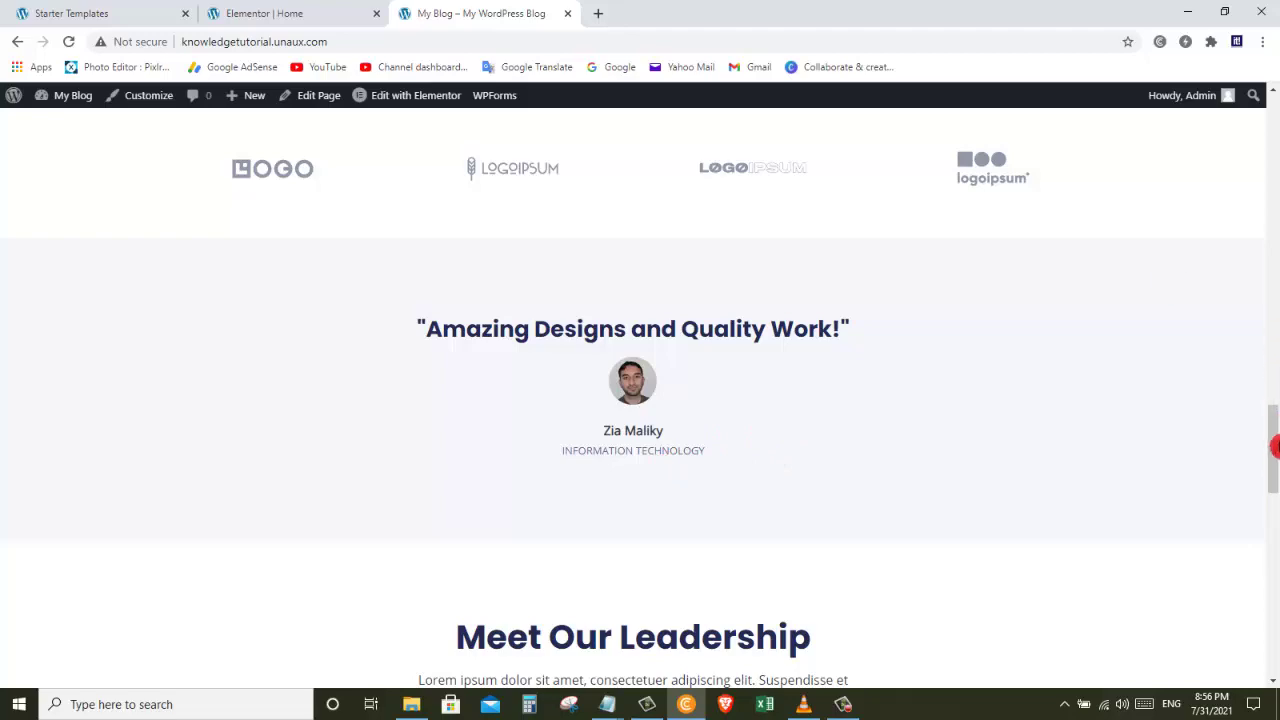
pyautogui.moveTo(1275, 447); pyautogui.dragTo(1262, 51)
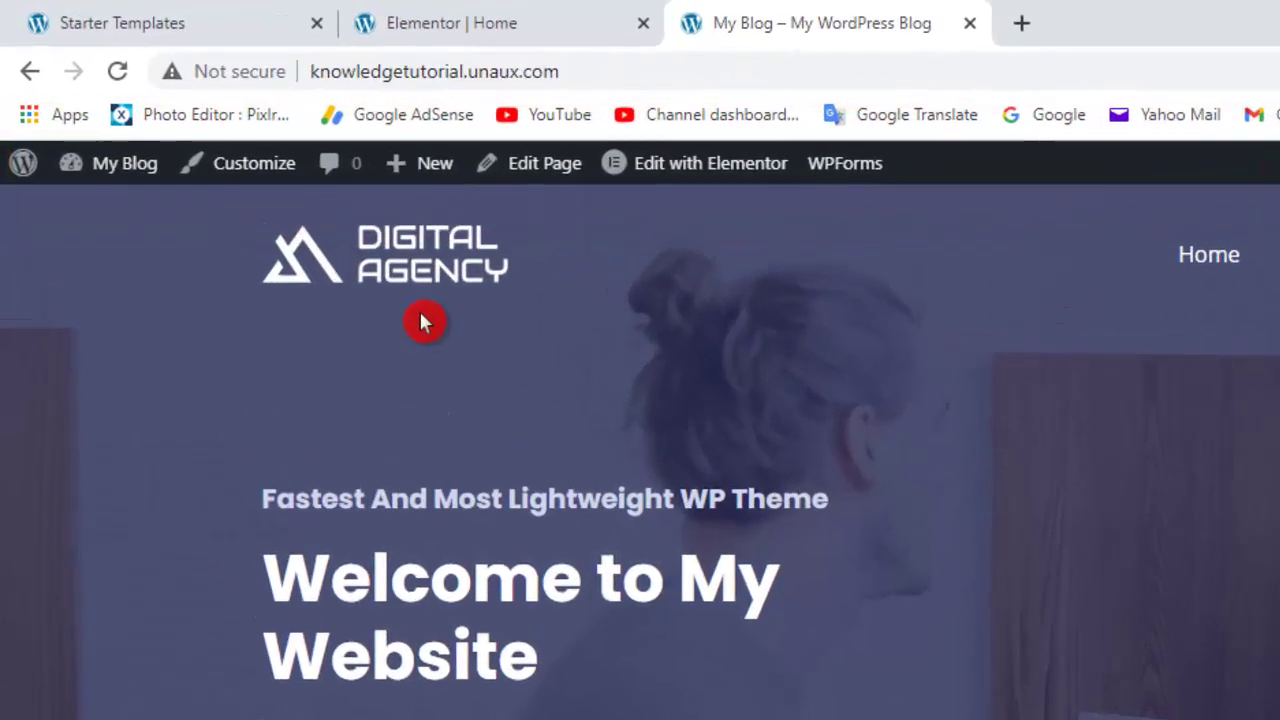
pyautogui.click(275, 168)
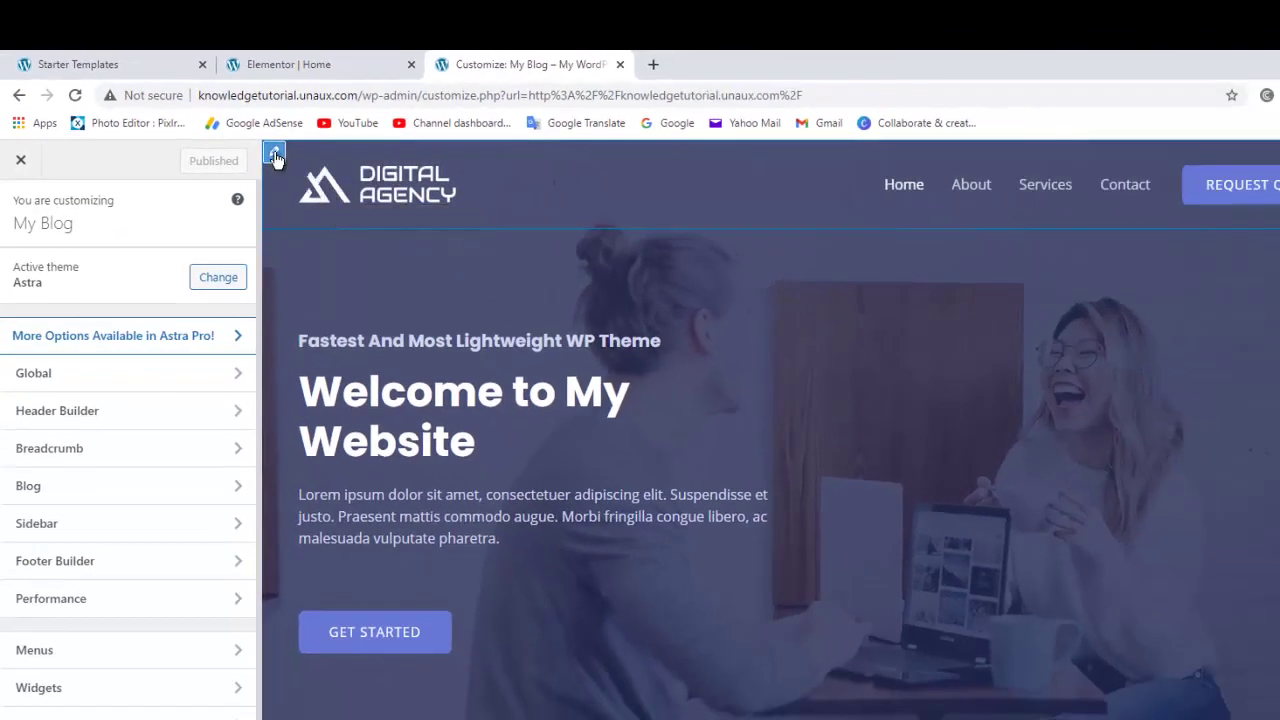
# Step: Move through the Customizer's header, logo and menu settings to reach the Transparent Header logo options
pyautogui.click(274, 155)
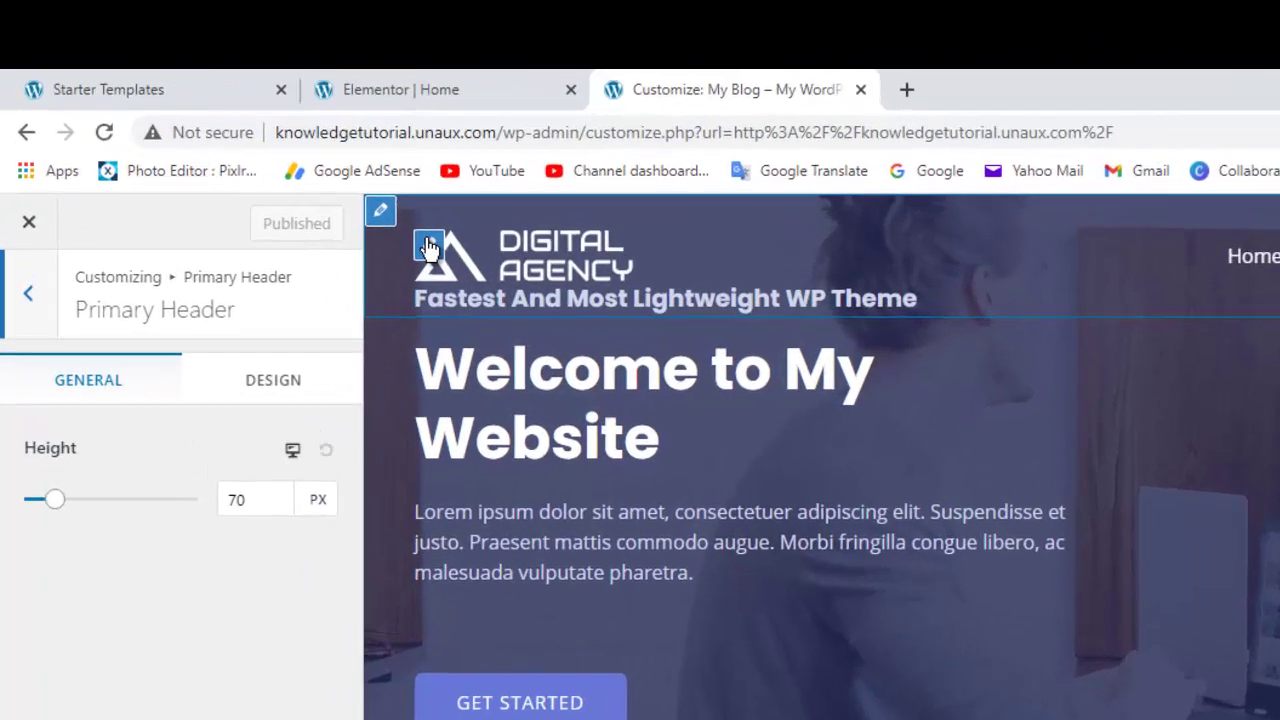
pyautogui.click(309, 177)
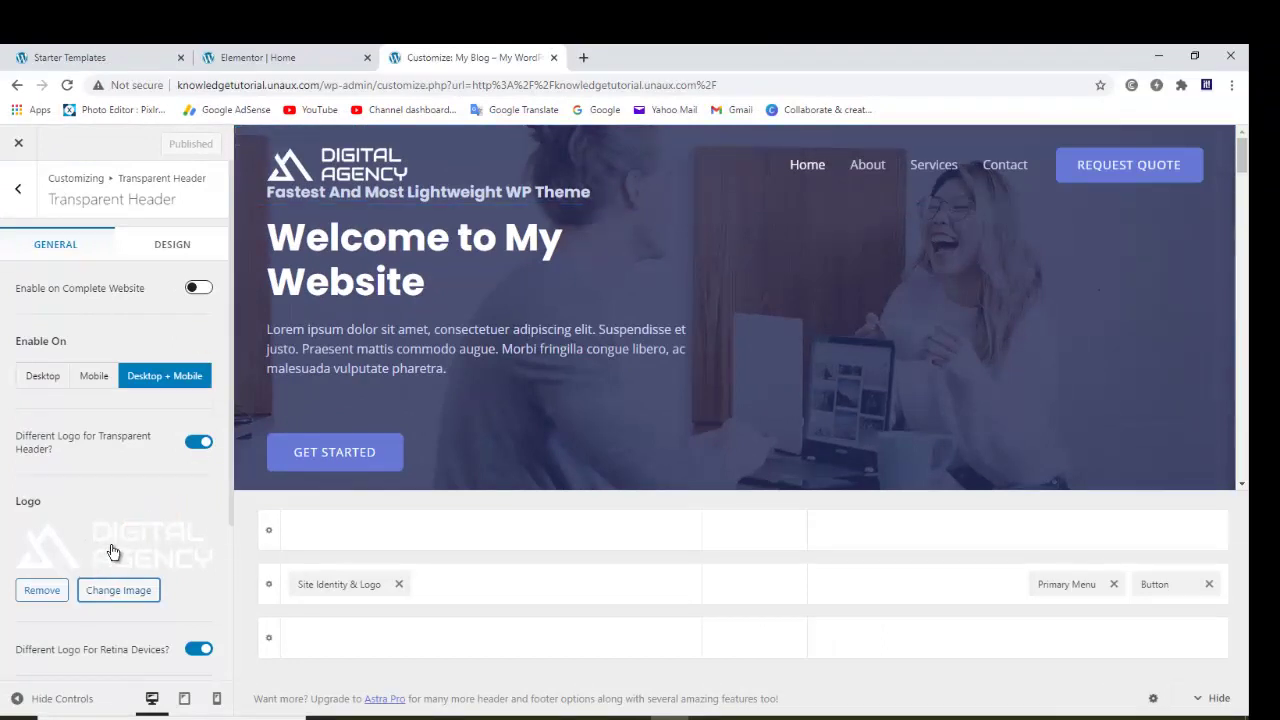
pyautogui.click(106, 588)
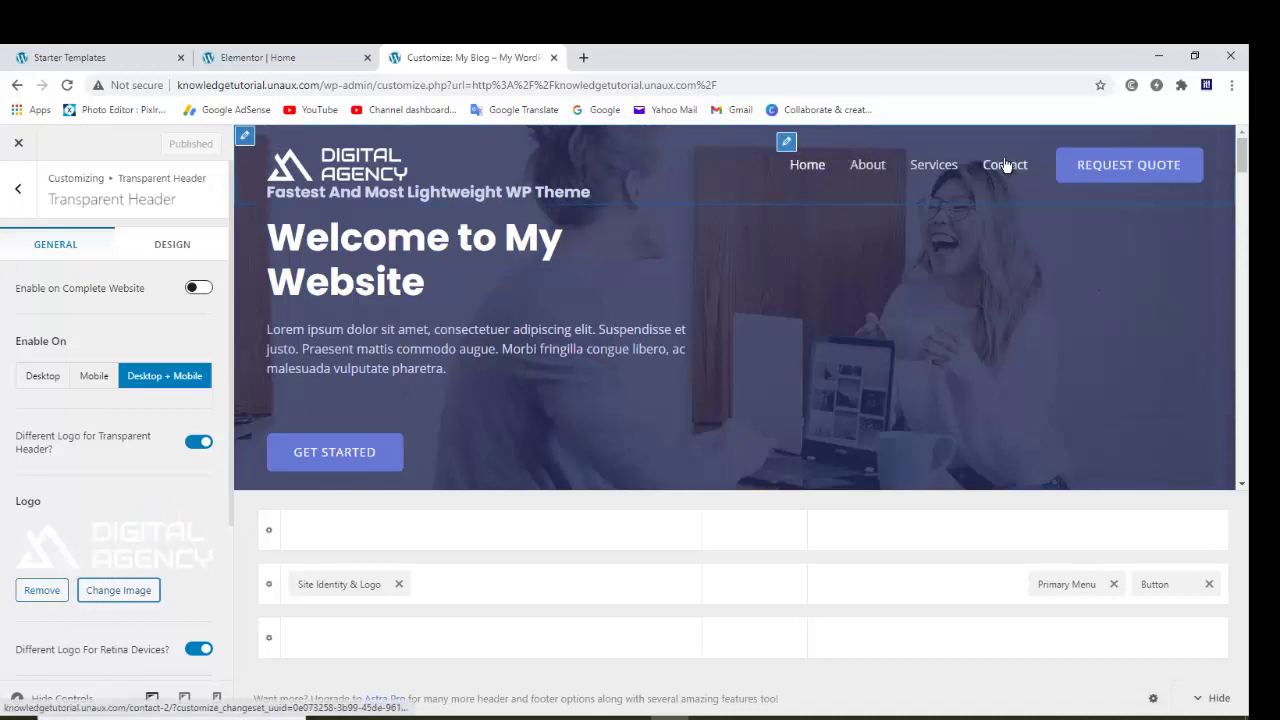
pyautogui.click(786, 143)
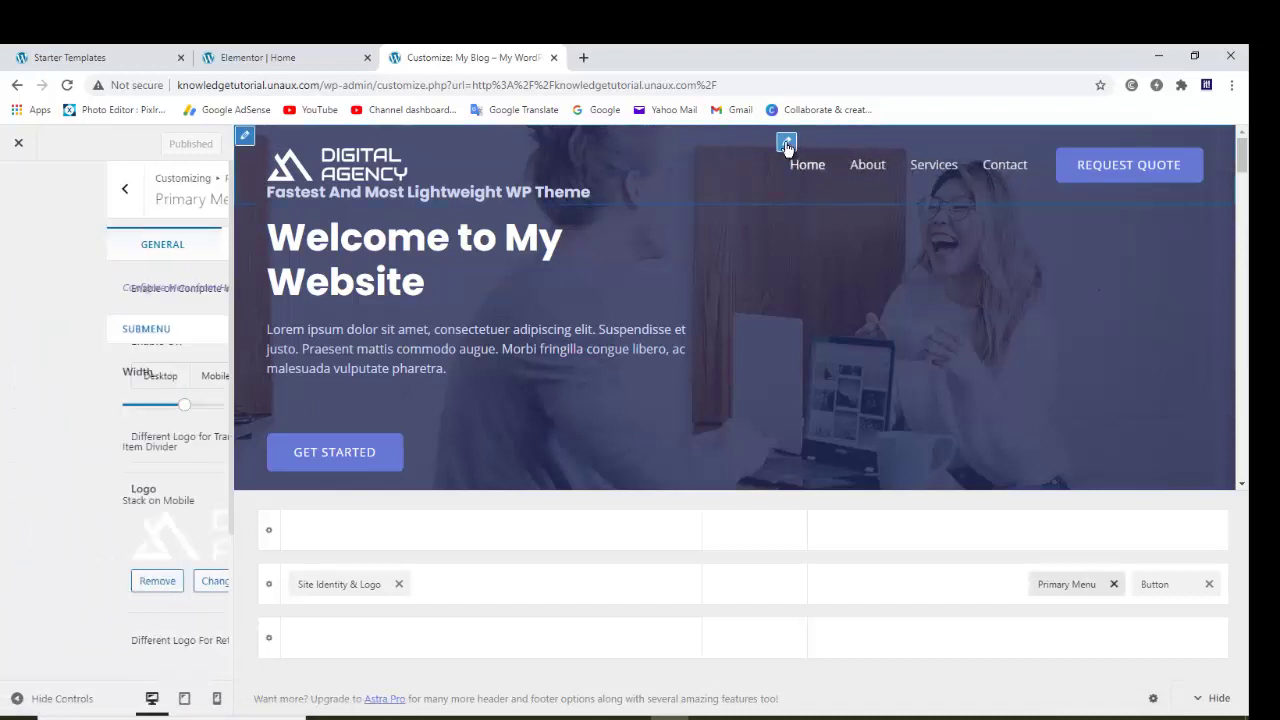
pyautogui.click(252, 135)
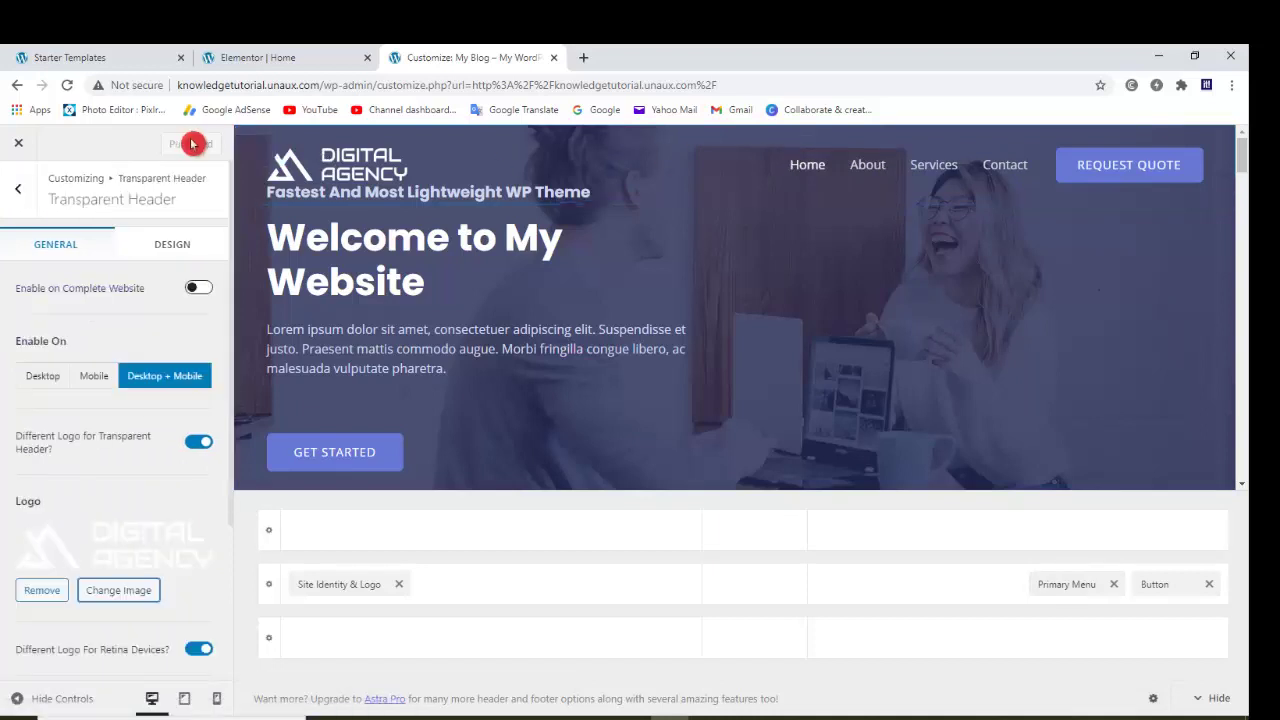
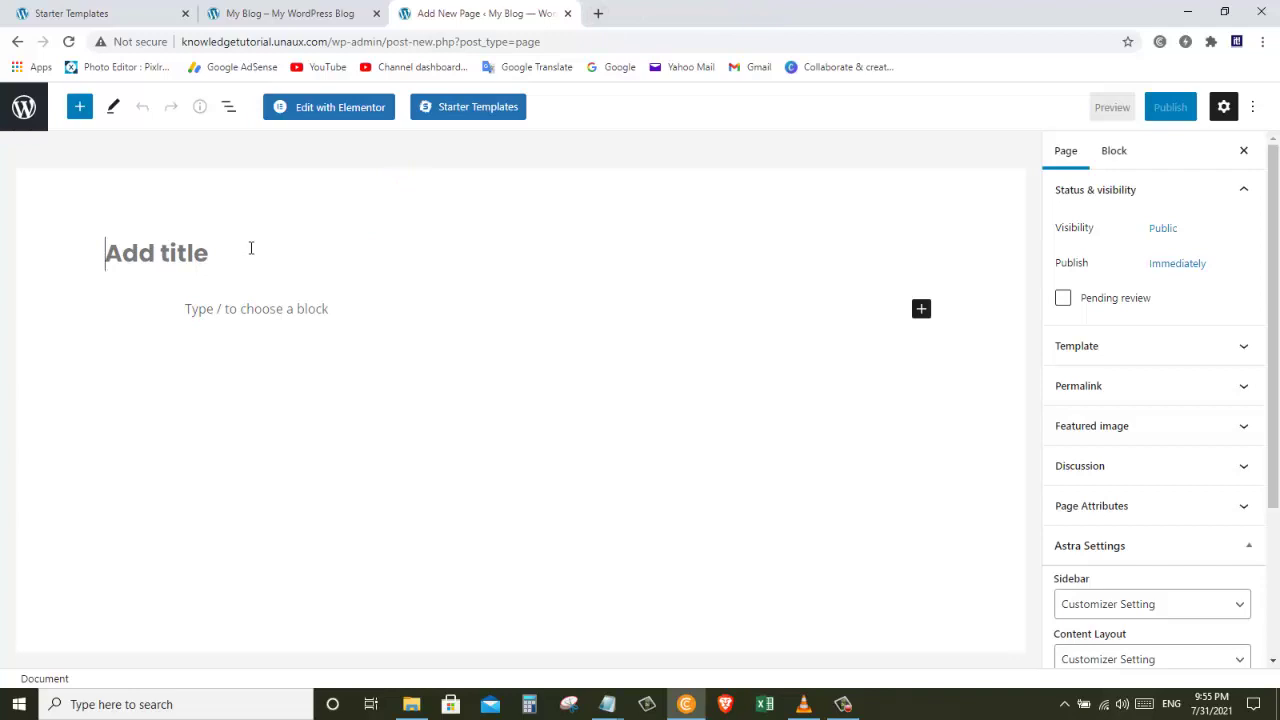
# Step: Title the new page 'Downloads' and launch it in the Elementor editor
pyautogui.write('ownloads')
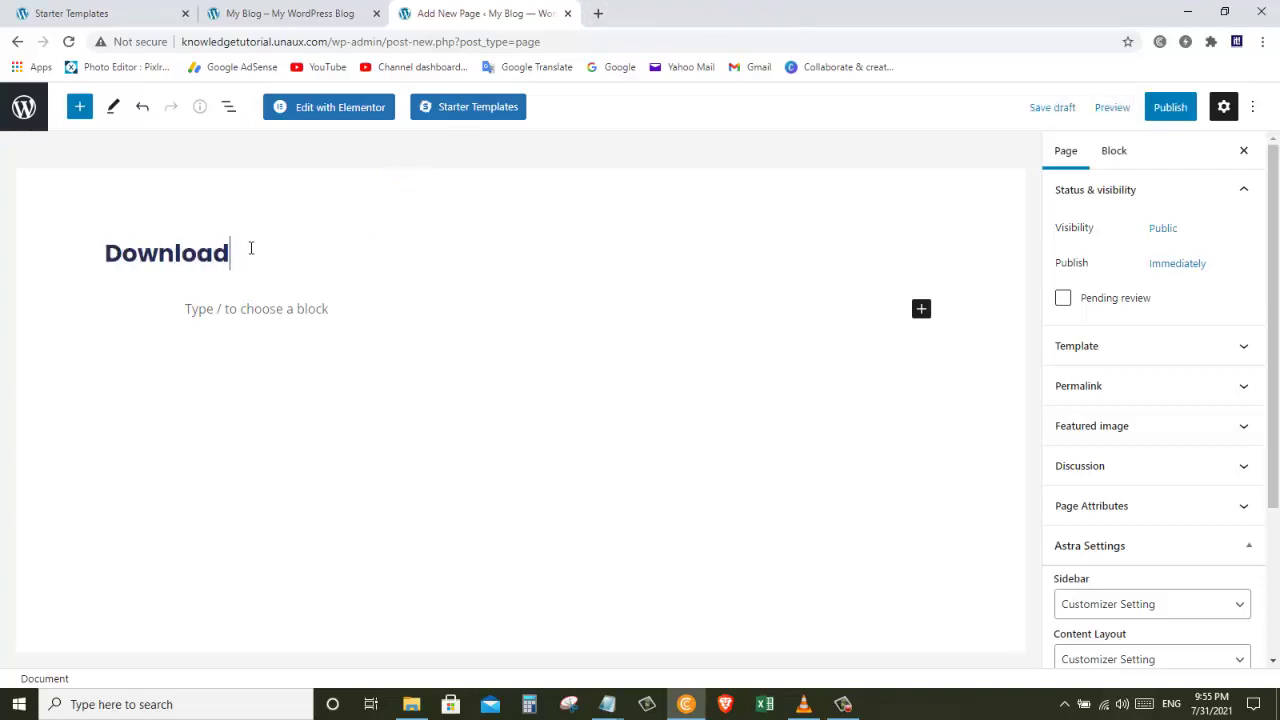
pyautogui.click(337, 112)
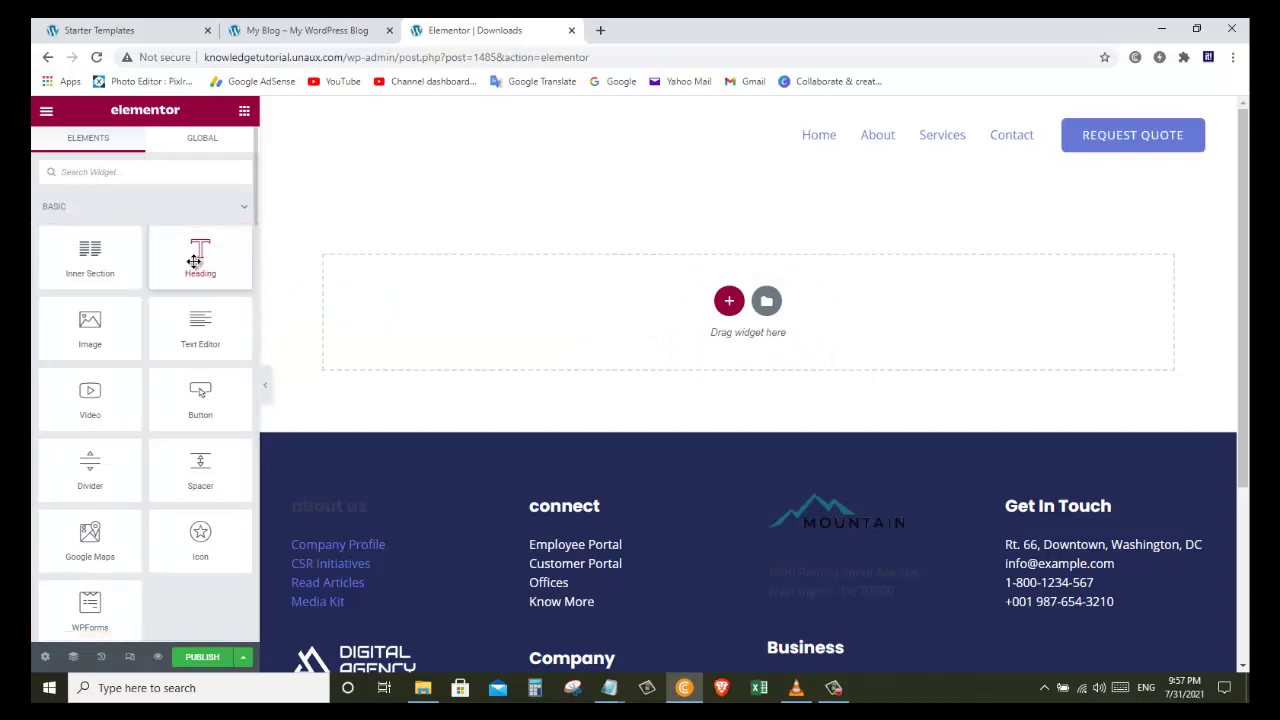
pyautogui.moveTo(194, 261); pyautogui.dragTo(274, 268)
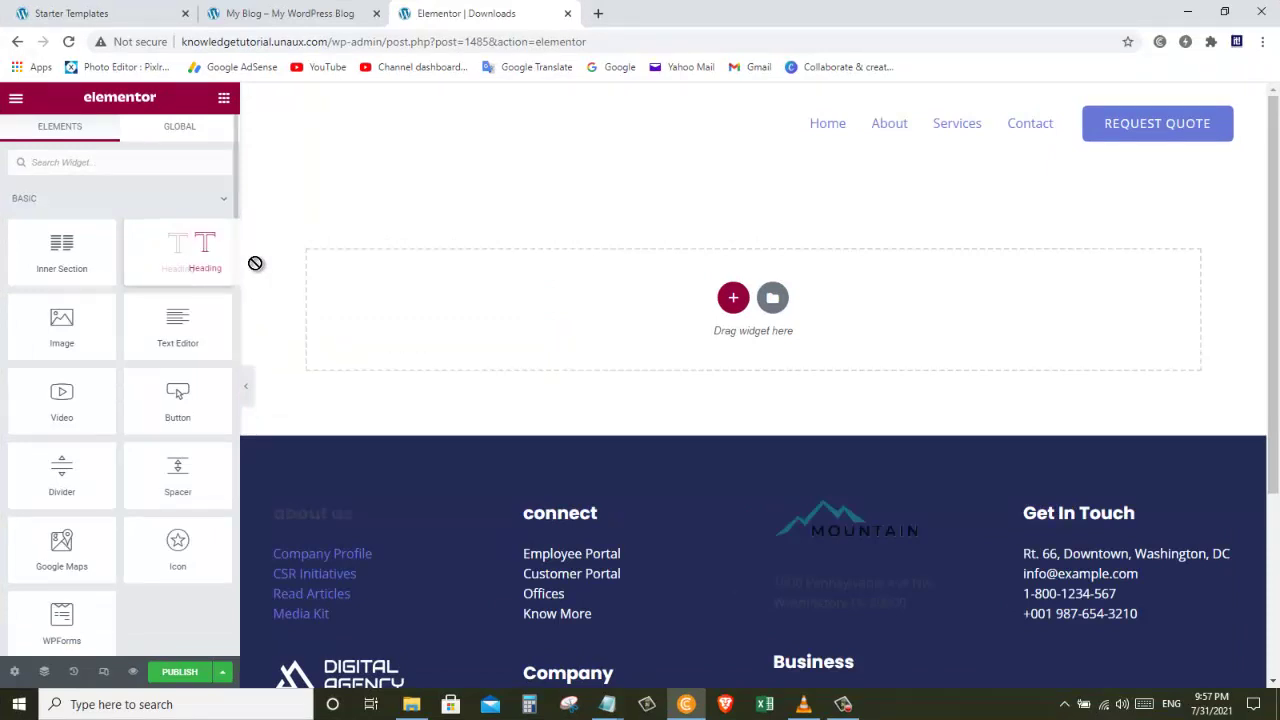
pyautogui.moveTo(255, 263); pyautogui.dragTo(409, 291)
pyautogui.tripleClick(508, 195)
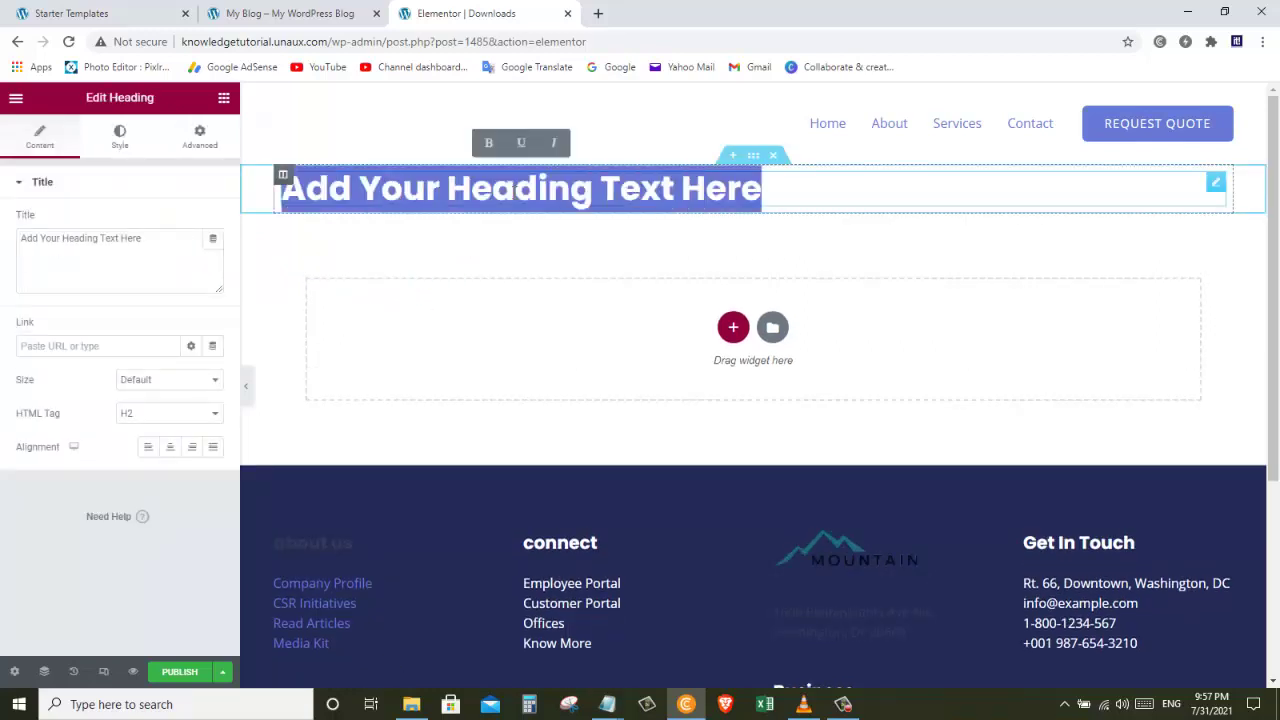
pyautogui.write('Downloads')
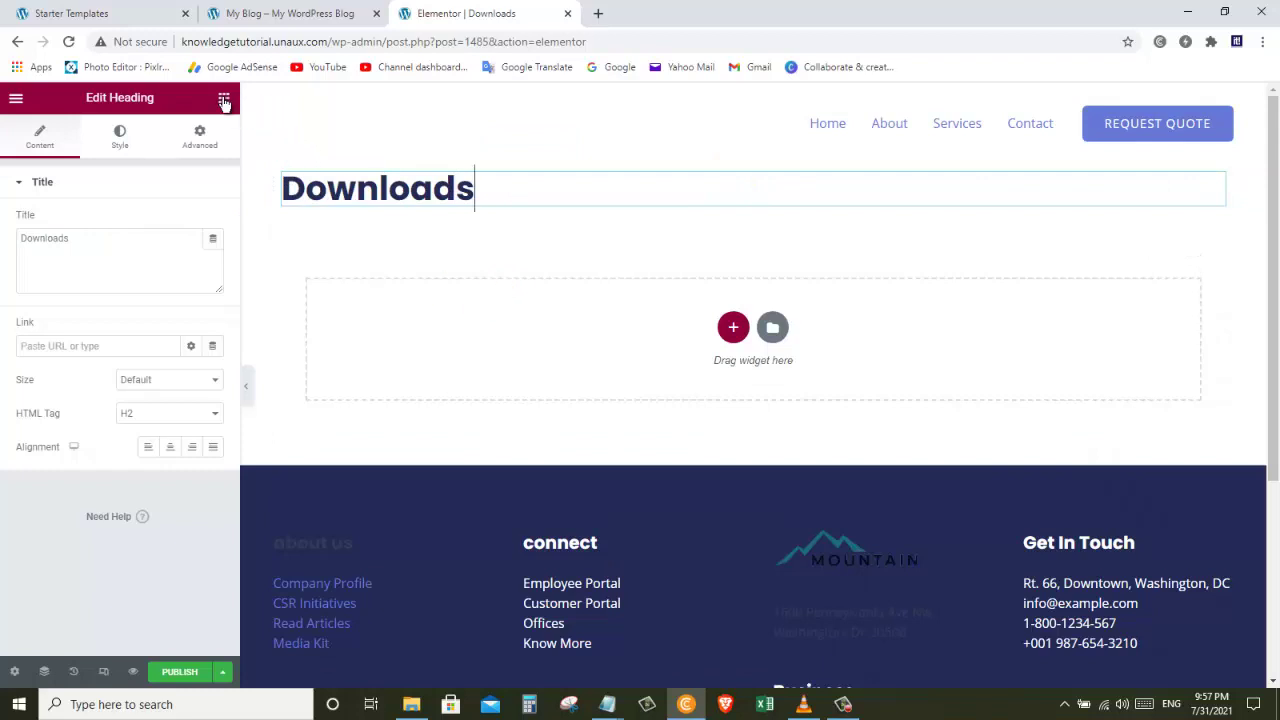
pyautogui.click(224, 99)
pyautogui.moveTo(58, 350); pyautogui.dragTo(556, 358)
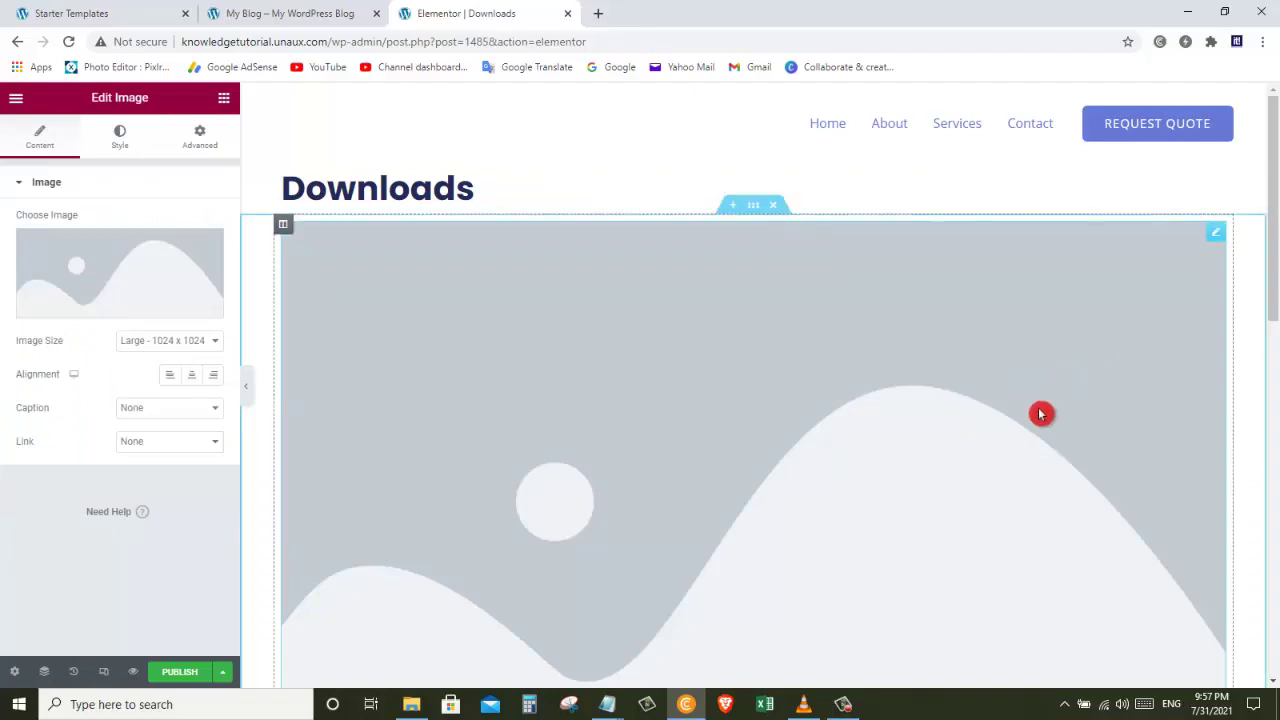
pyautogui.click(771, 206)
pyautogui.click(775, 156)
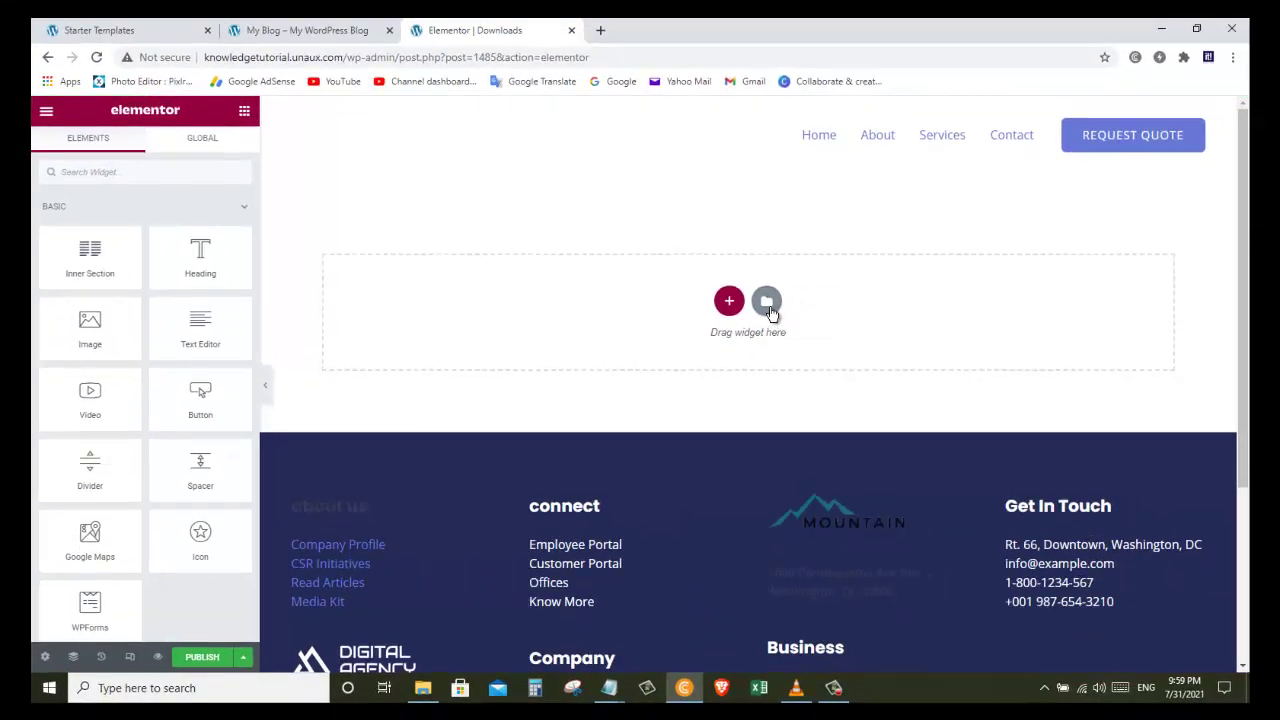
# Step: Preview and insert the library page template with the DESIGN YOUR WORDPRESS hero
pyautogui.click(768, 312)
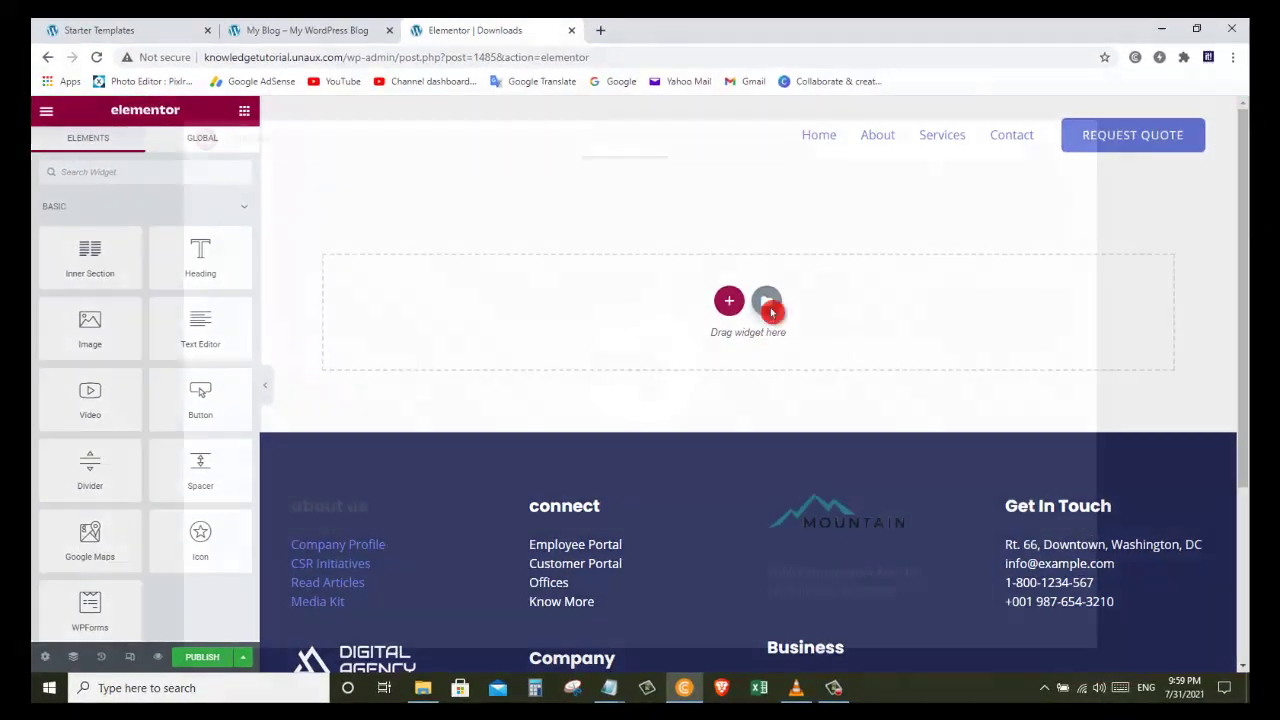
pyautogui.moveTo(1092, 186); pyautogui.dragTo(1117, 131)
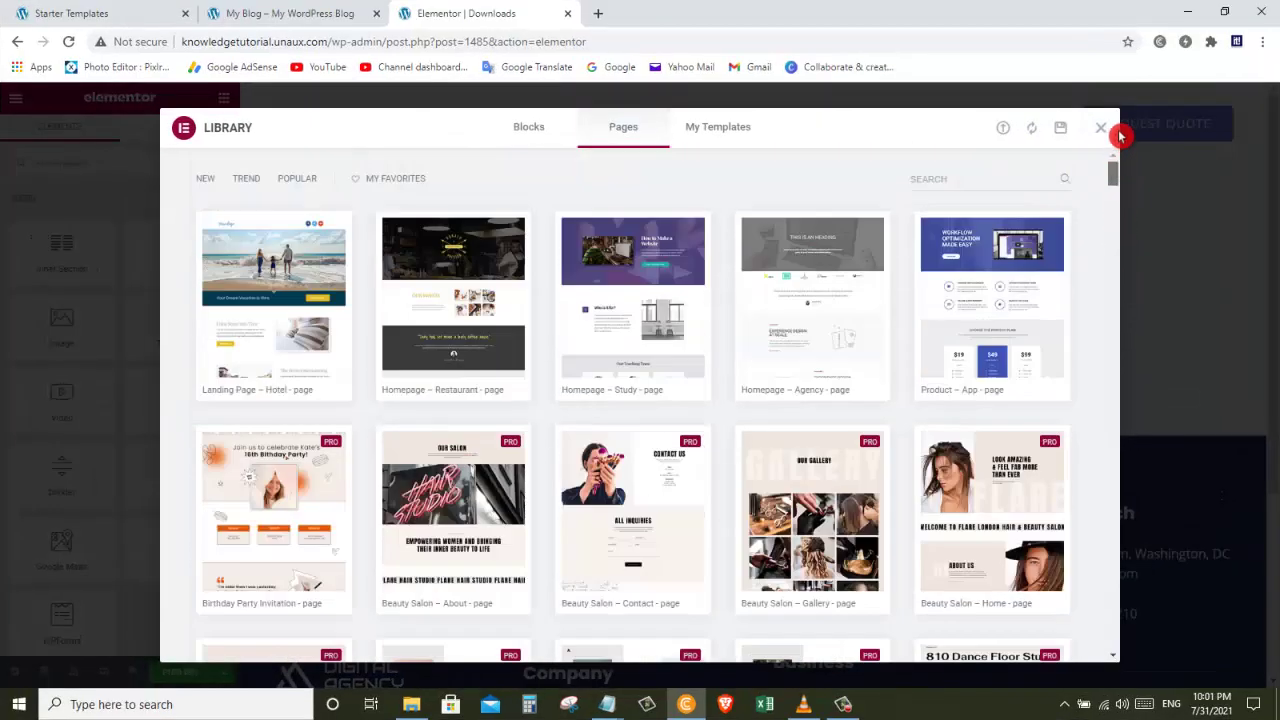
pyautogui.click(786, 319)
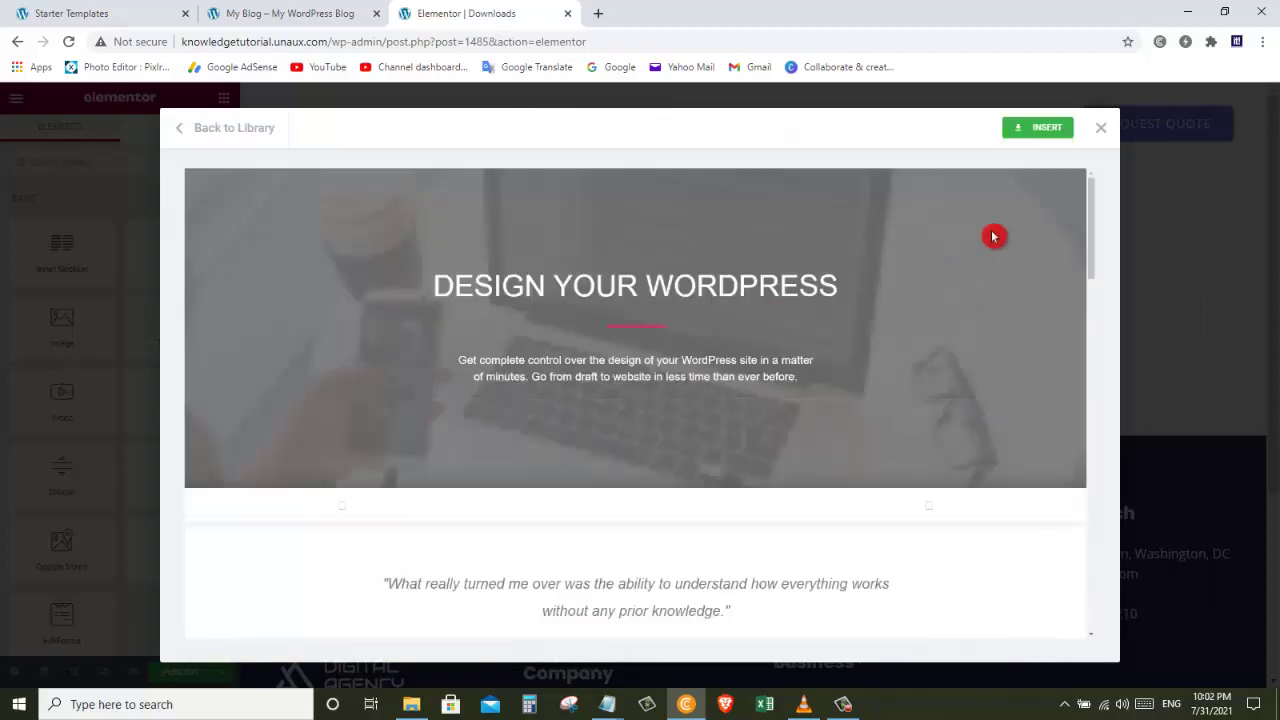
pyautogui.moveTo(1094, 226); pyautogui.dragTo(1042, 133)
pyautogui.click(1042, 133)
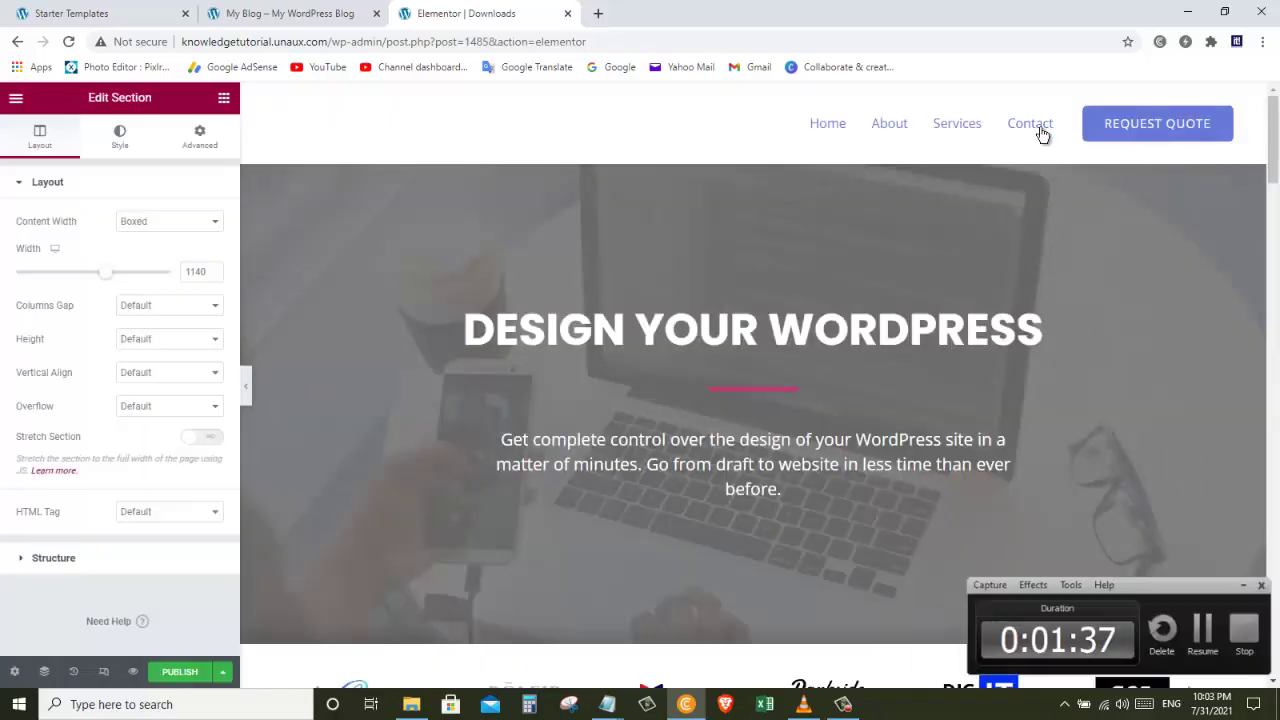
# Step: Select the DESIGN YOUR WORDPRESS heading, review the page, and preview it in a new tab
pyautogui.moveTo(1274, 167); pyautogui.dragTo(1274, 121)
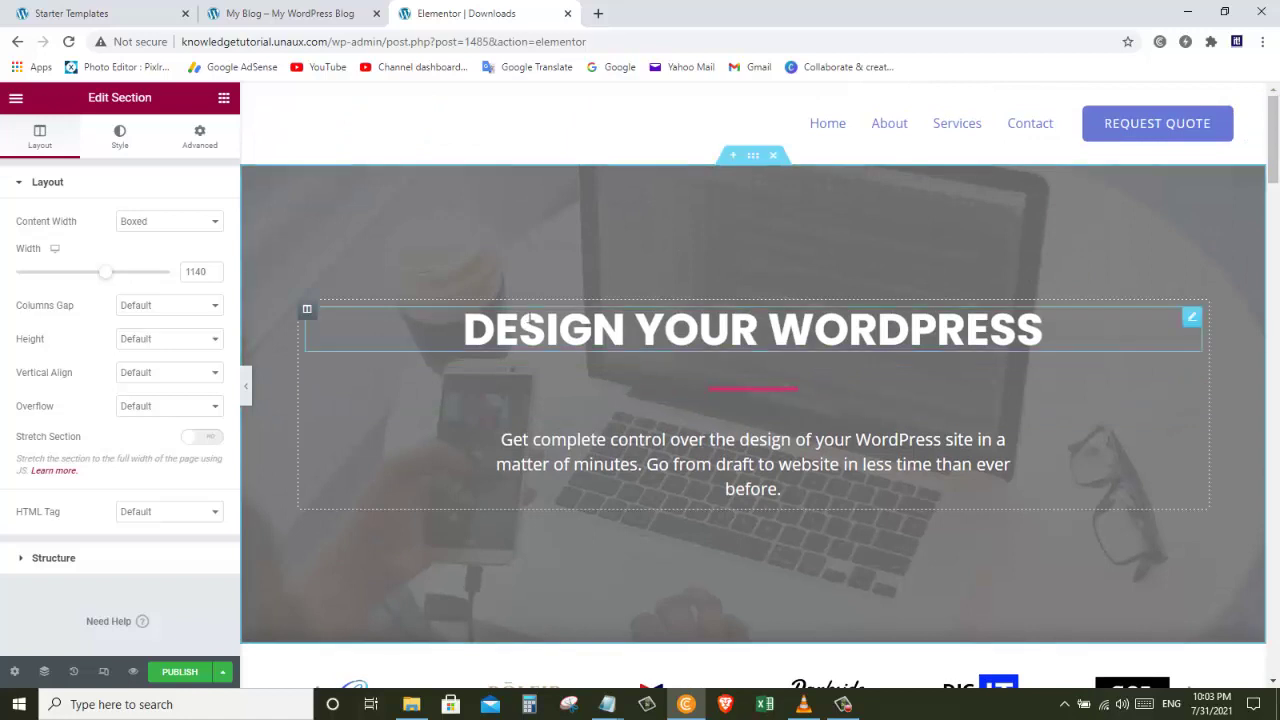
pyautogui.tripleClick(503, 325)
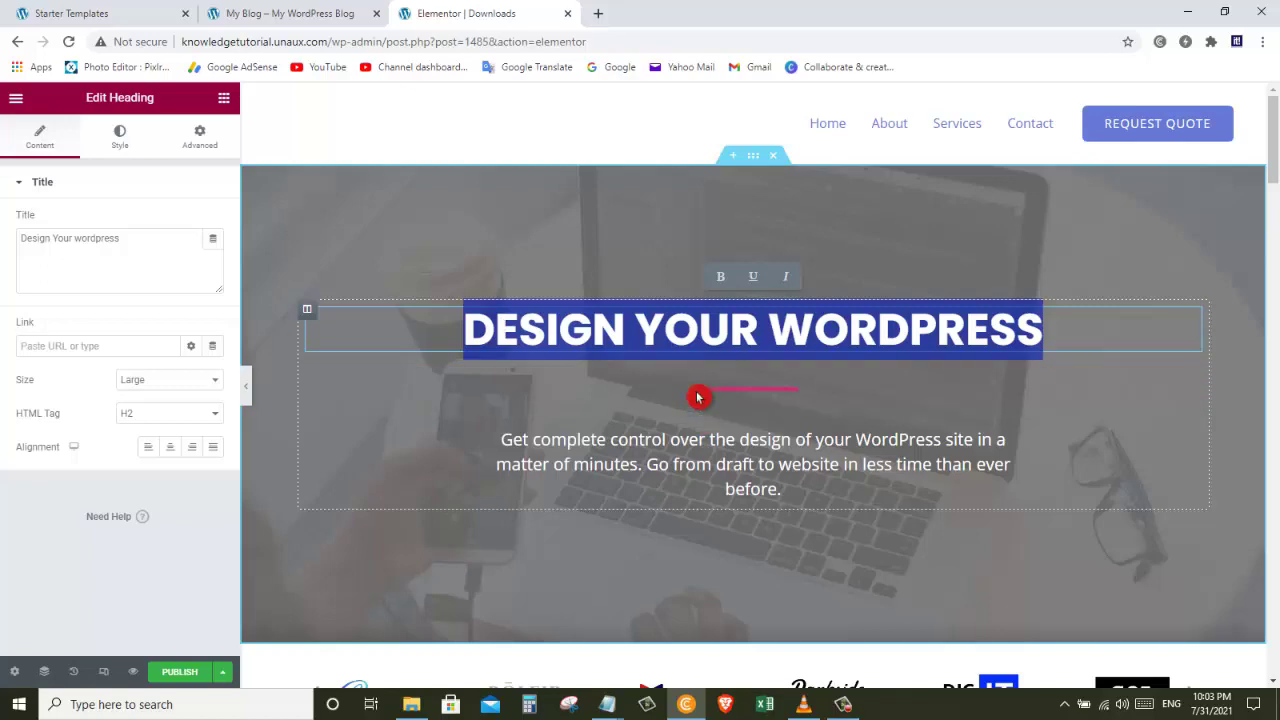
pyautogui.moveTo(1267, 160); pyautogui.dragTo(1266, 237)
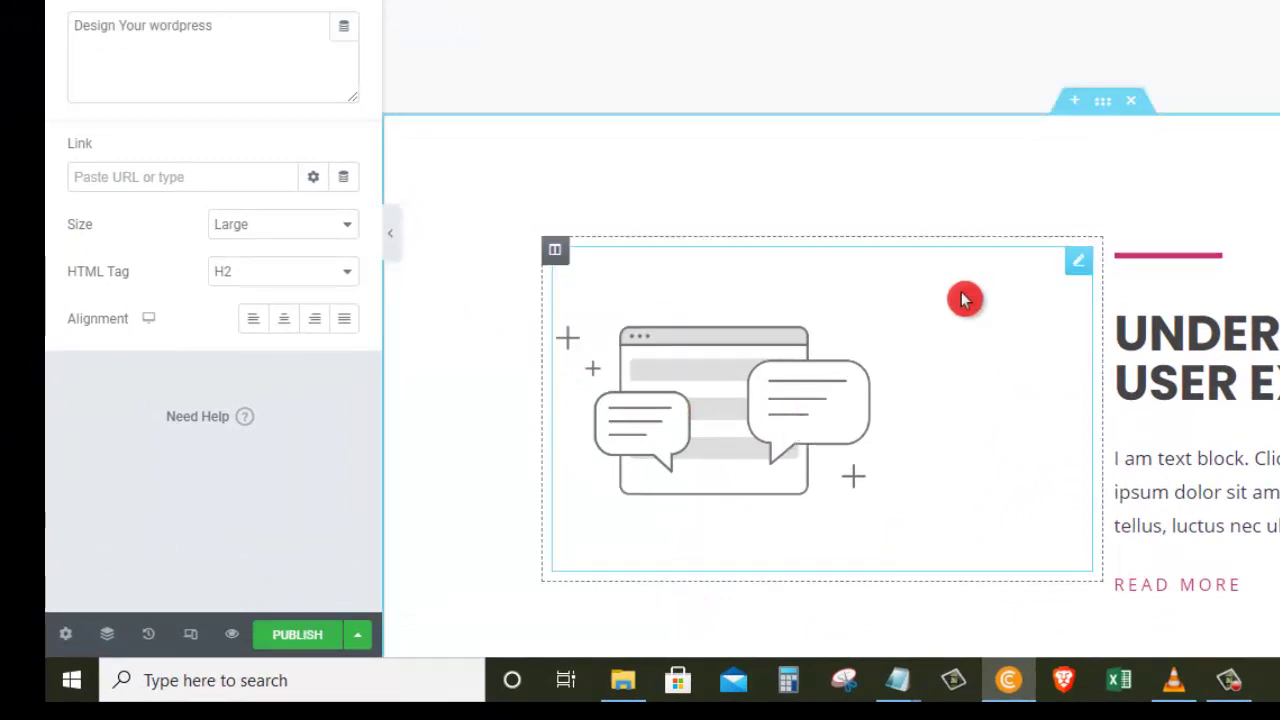
pyautogui.click(295, 589)
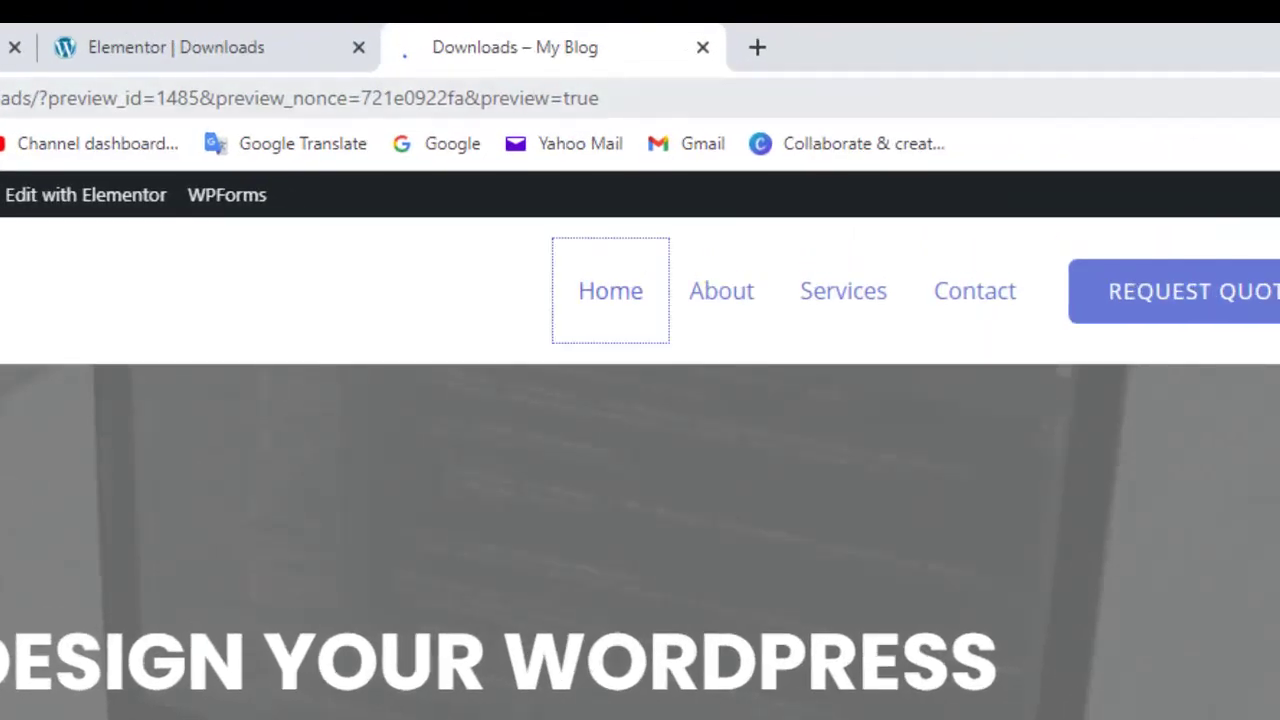